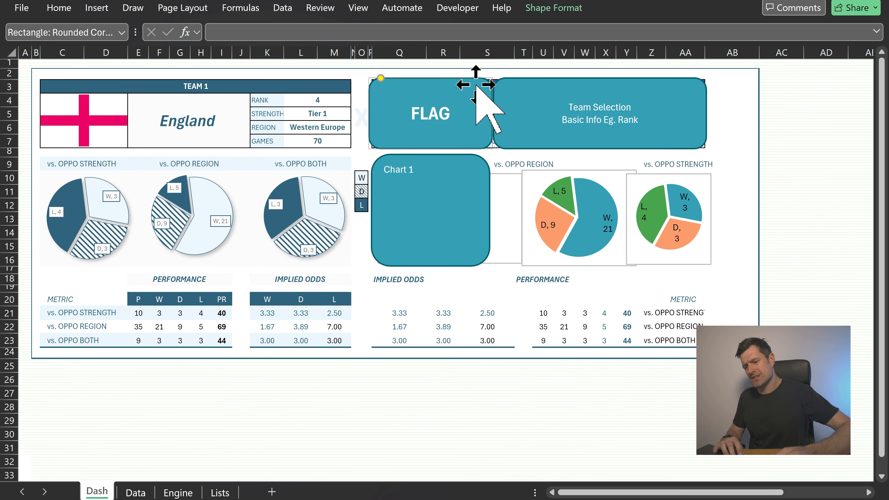
Duplicate the Chart 1 placeholder box into a grid of six chart boxes below the banner shapes
click(444, 199)
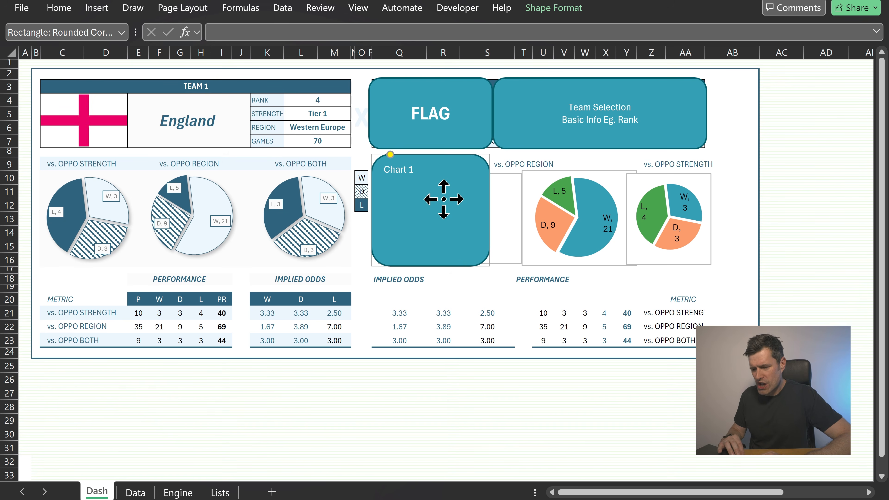
drag(443, 200, 452, 331)
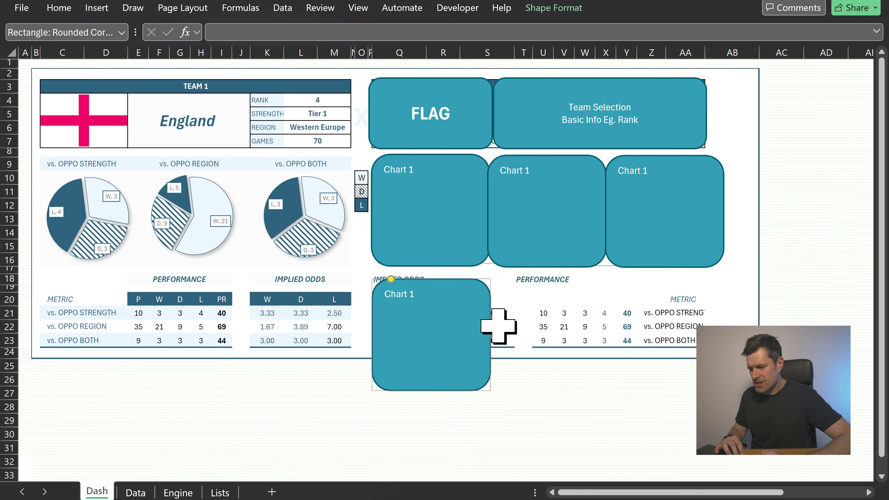
drag(483, 319, 476, 305)
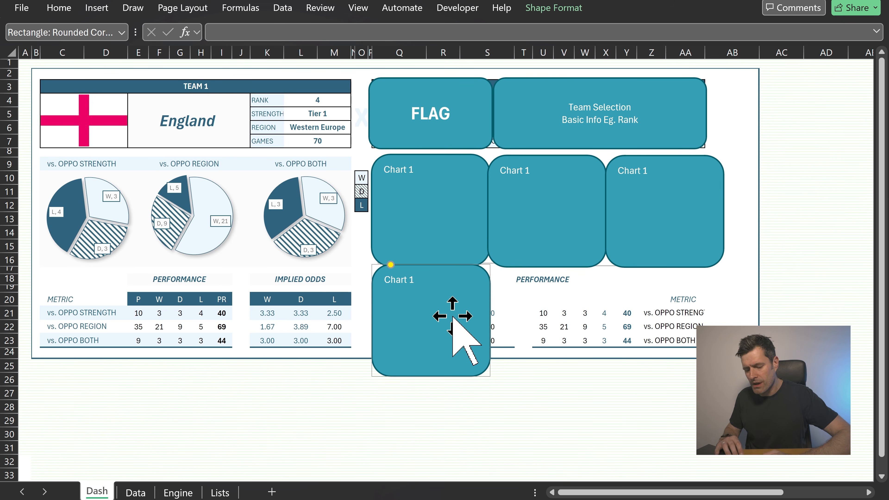
drag(453, 320, 692, 354)
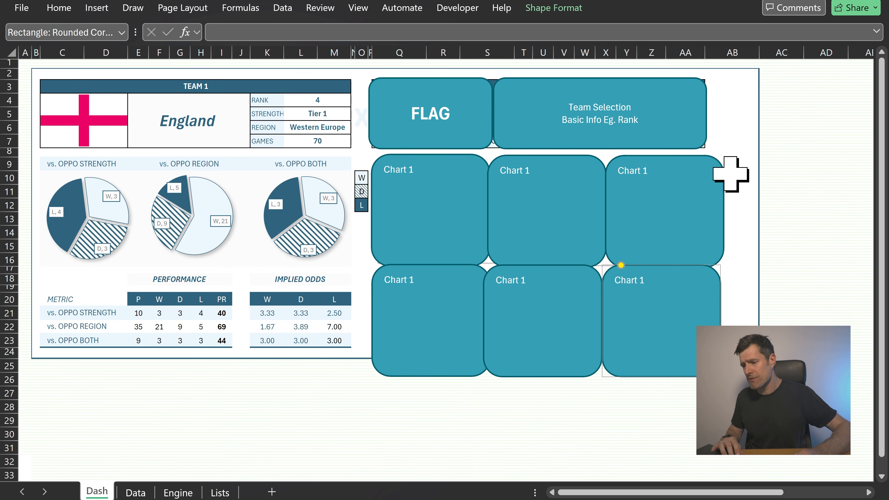
click(647, 129)
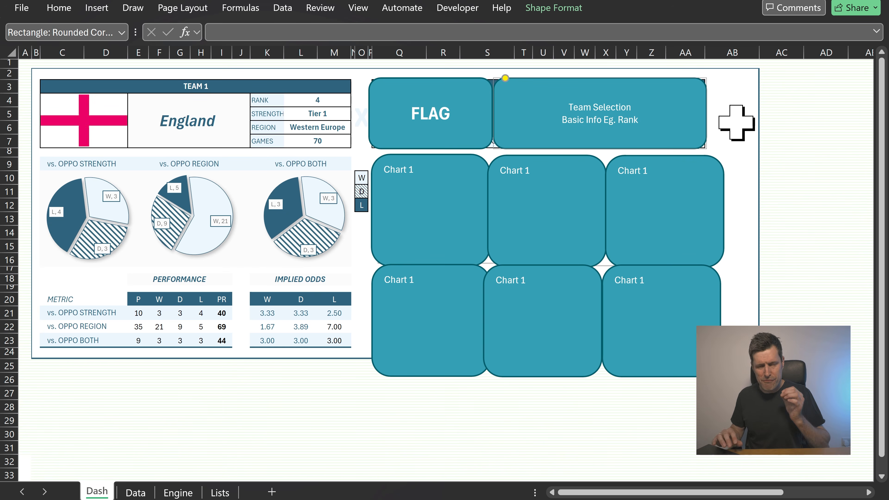
click(637, 311)
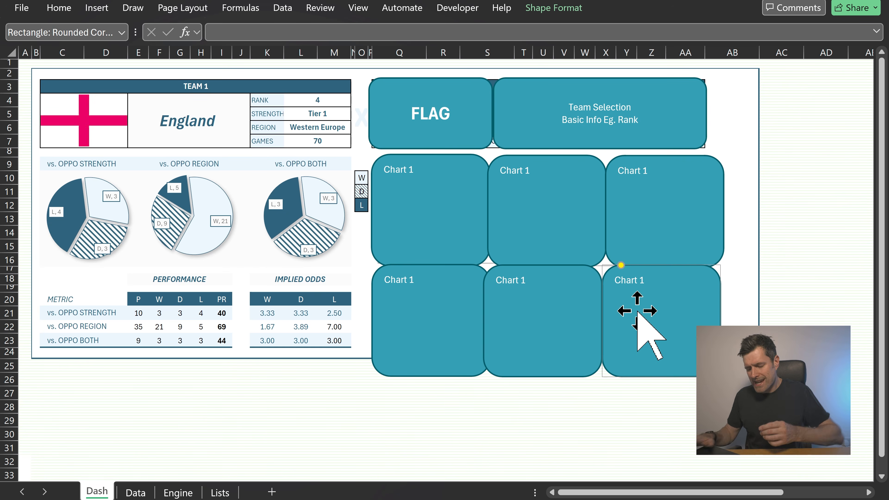
Undo the placeholder duplications, removing the Chart 1 placeholder box as well
key(ctrl+z)
key(ctrl+z)
key(ctrl+z)
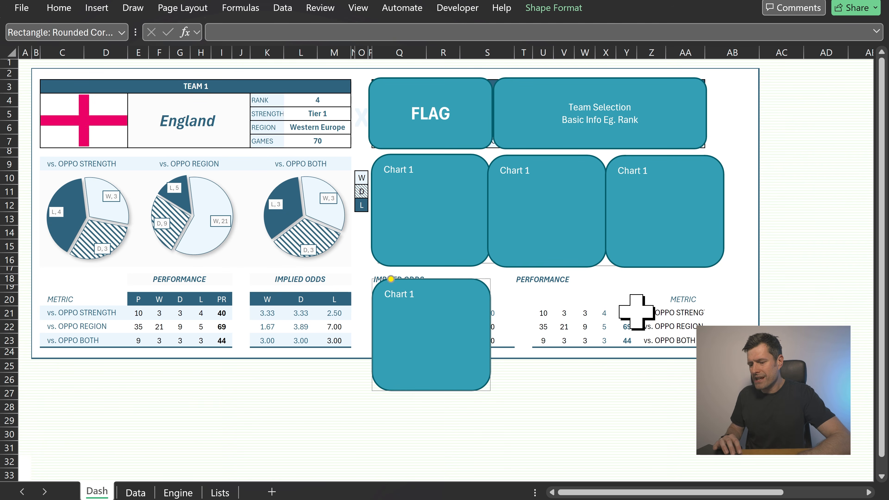
key(ctrl+z)
key(ctrl+z)
key(ctrl+z)
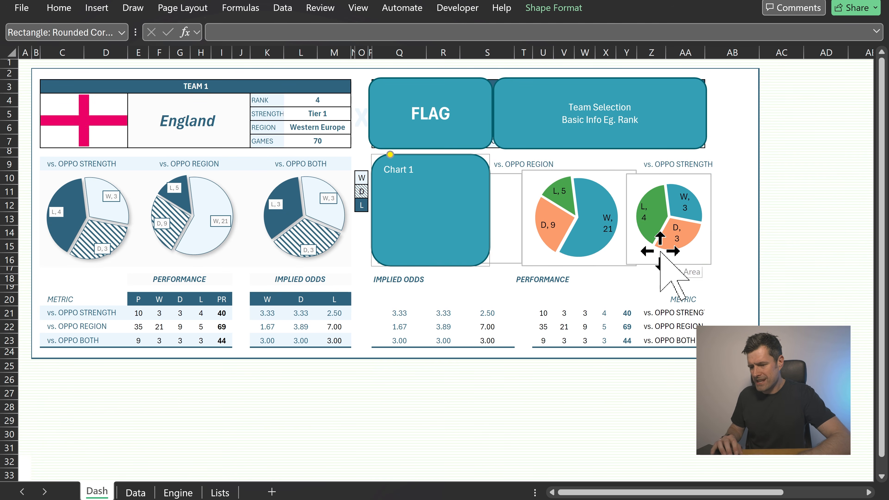
key(ctrl+z)
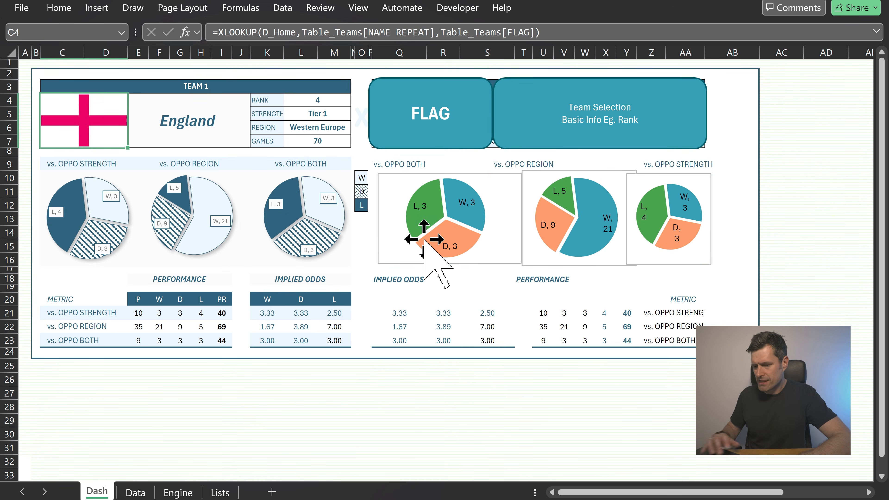
Delete the FLAG placeholder shape and the Team Selection placeholder shape from the team 2 area
click(446, 140)
key(Delete)
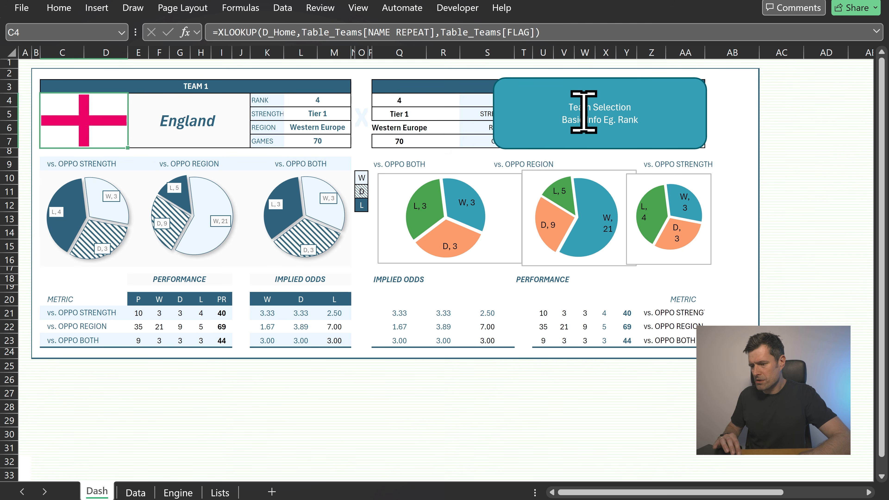
click(631, 86)
key(Delete)
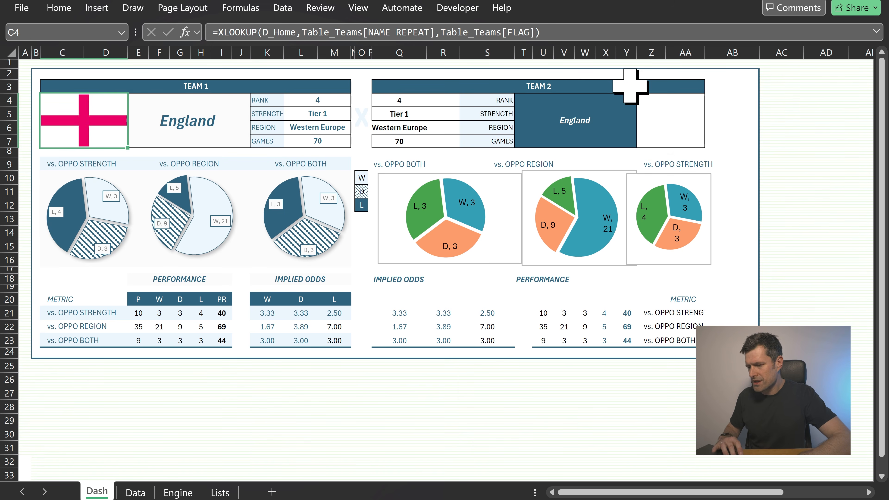
Turn on the worksheet gridlines
click(734, 144)
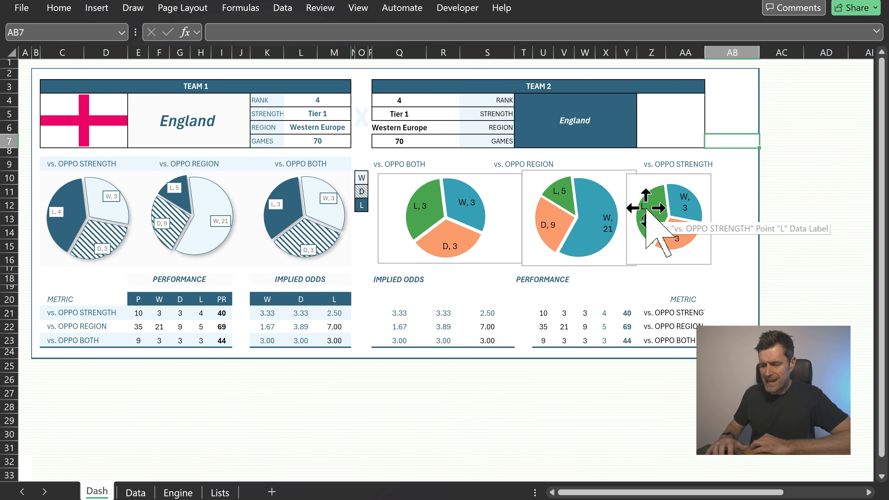
click(388, 301)
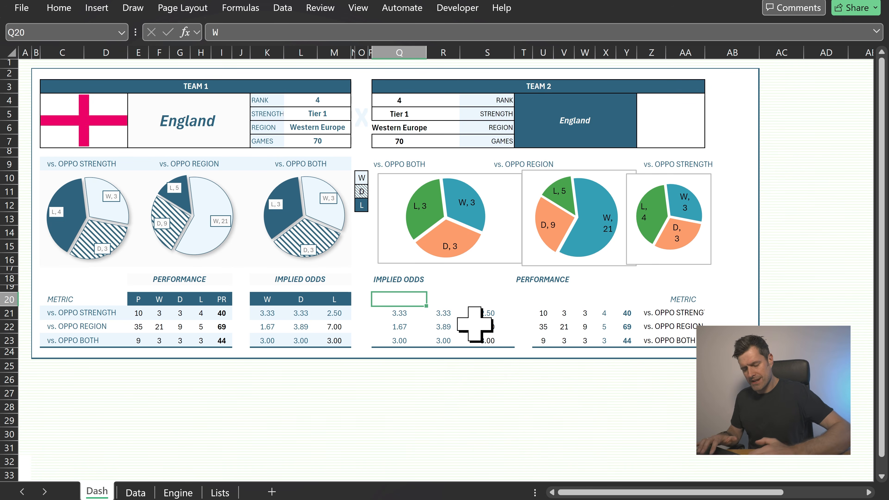
key(alt)
key(w)
key(v)
key(g)
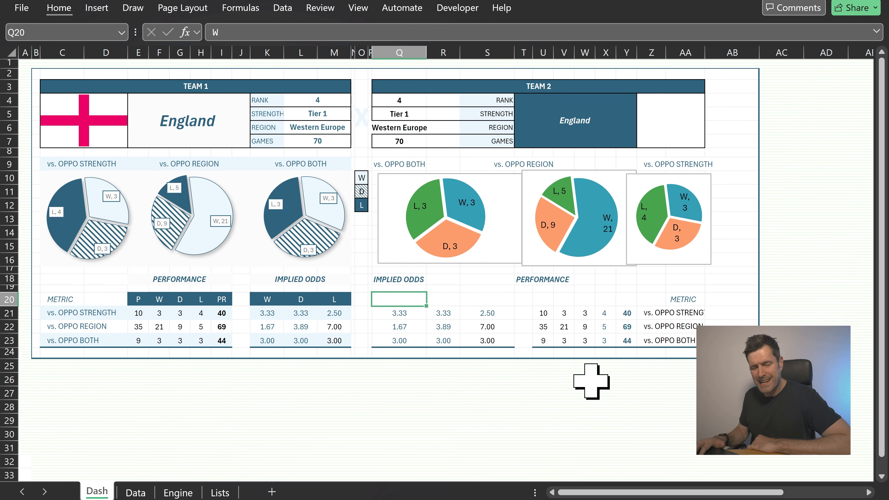
Set columns Q, R and S to a column width of 5.91, matching the odds columns
key(Right)
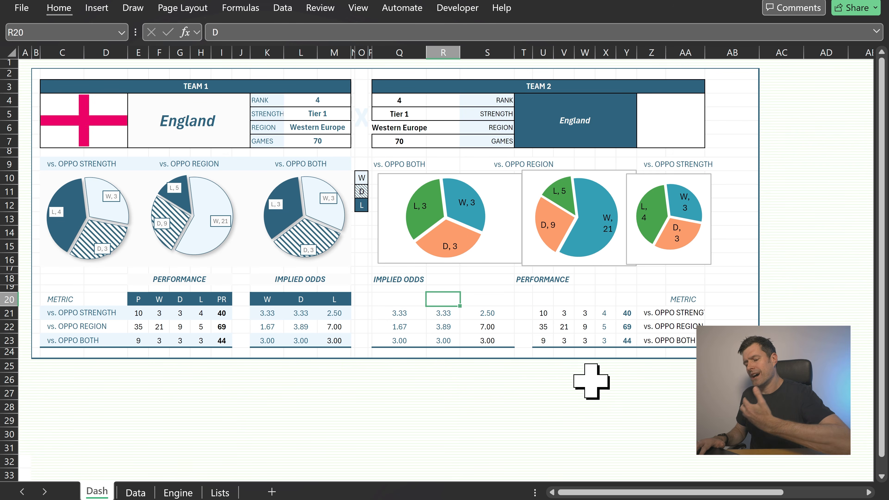
key(Right)
key(Left)
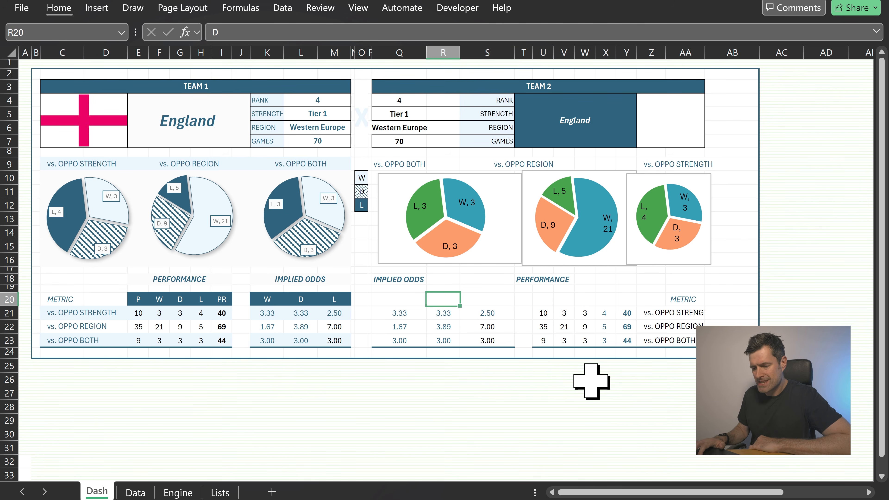
key(alt)
key(h)
key(o)
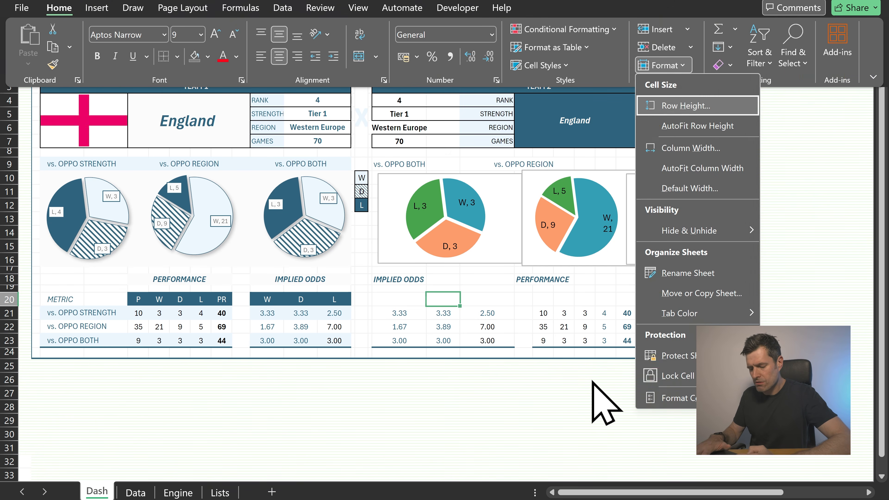
key(w)
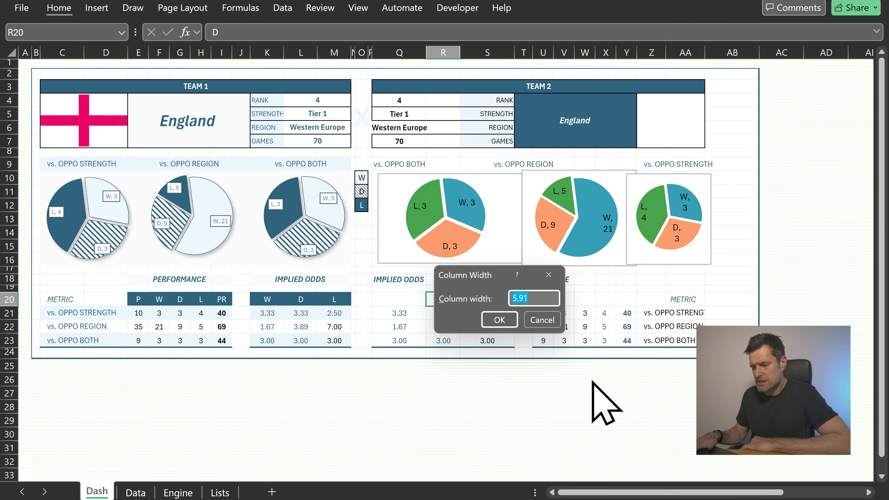
key(Return)
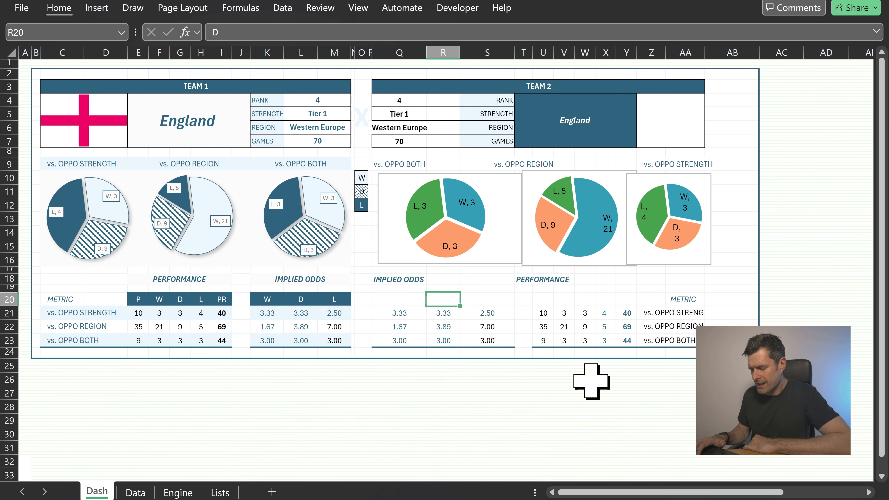
key(Left)
key(F4)
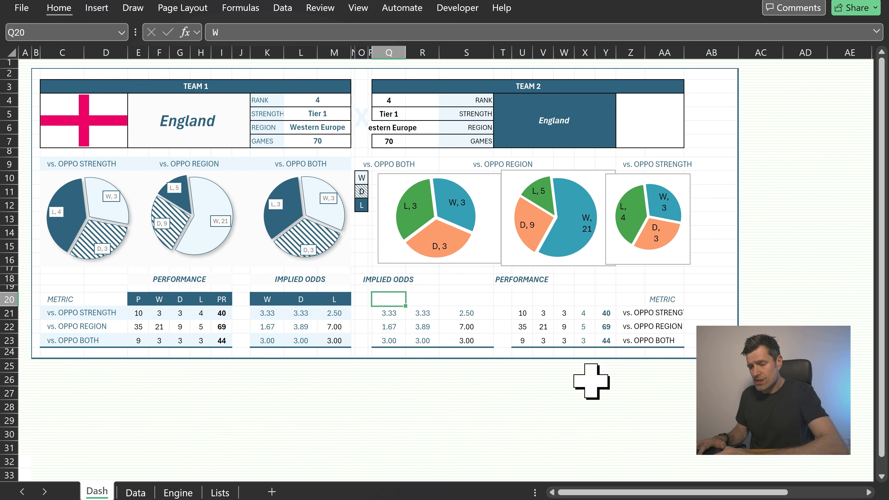
key(Right)
key(Right)
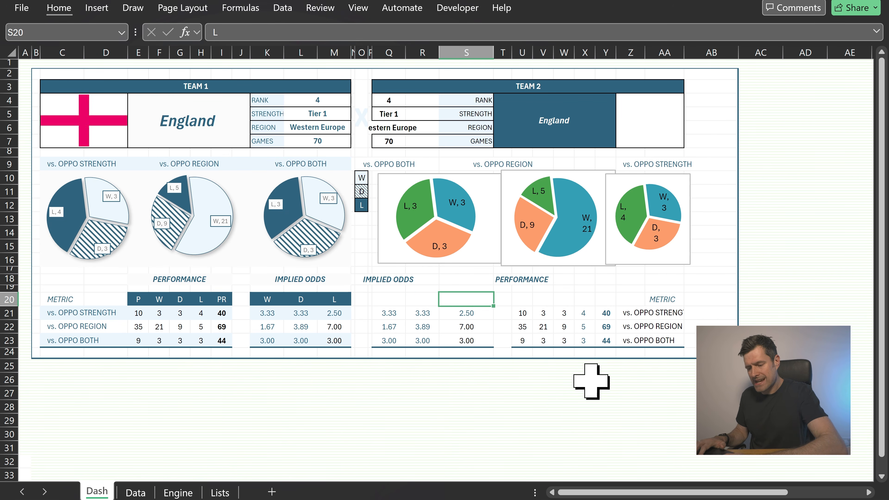
key(F4)
Set column AB's width to 1, matching the narrow margin column B
key(Left)
key(Left)
key(Left)
key(Left)
key(Left)
key(Left)
key(Left)
key(Left)
key(Left)
key(Left)
key(Left)
key(Left)
key(Left)
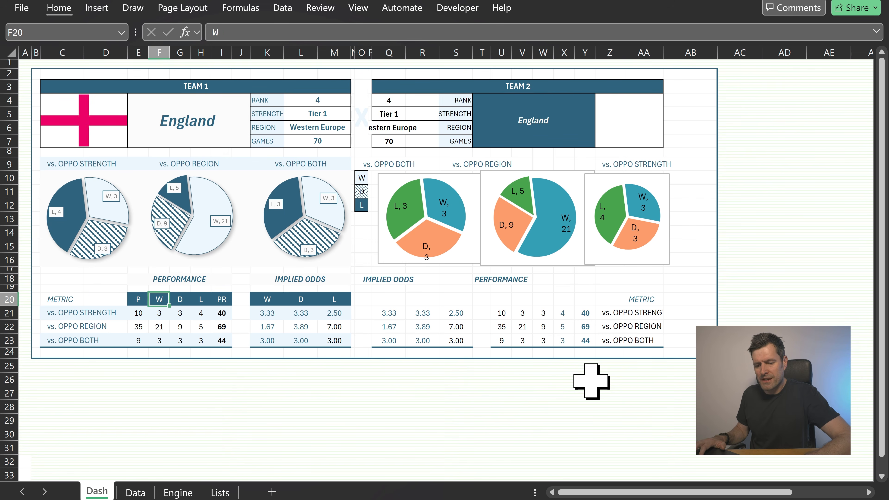
key(Left)
key(Left)
key(Left)
key(Left)
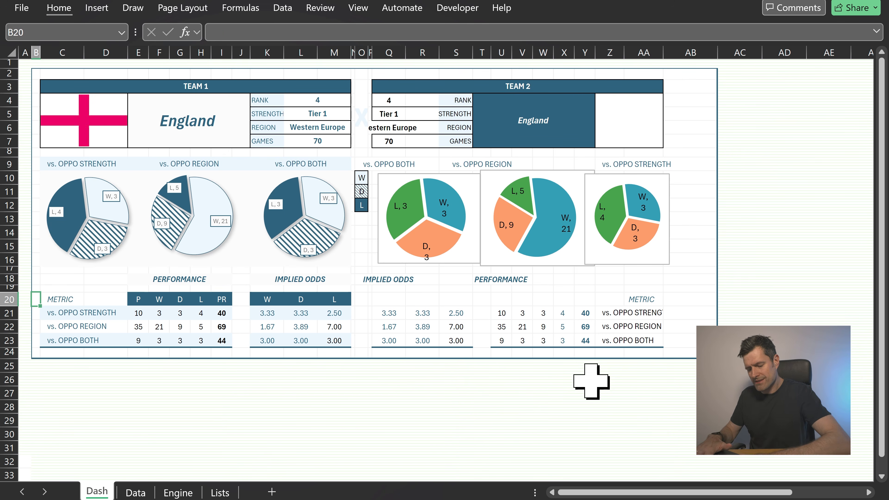
key(alt+h)
key(o)
key(w)
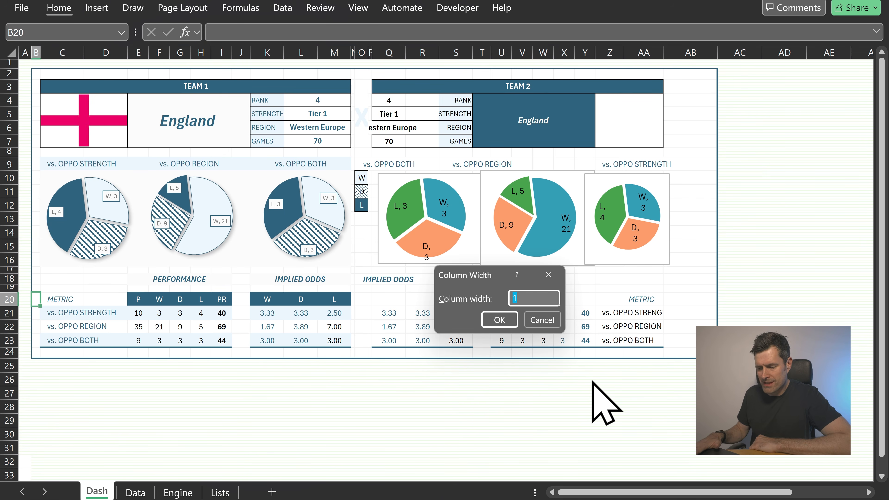
key(Return)
key(Right)
key(Right)
key(Right)
key(Right)
key(Right)
key(Right)
key(Right)
key(Right)
key(Right)
key(Right)
key(Right)
key(Right)
key(Right)
key(Right)
key(Right)
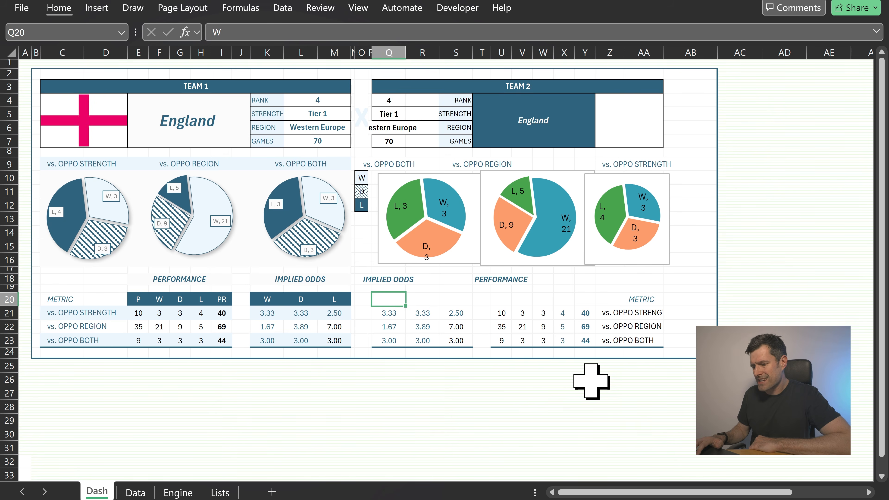
key(Right)
key(Right)
key(Right)
key(Right)
key(Right)
key(Right)
key(Right)
key(Right)
key(Right)
key(Right)
key(Right)
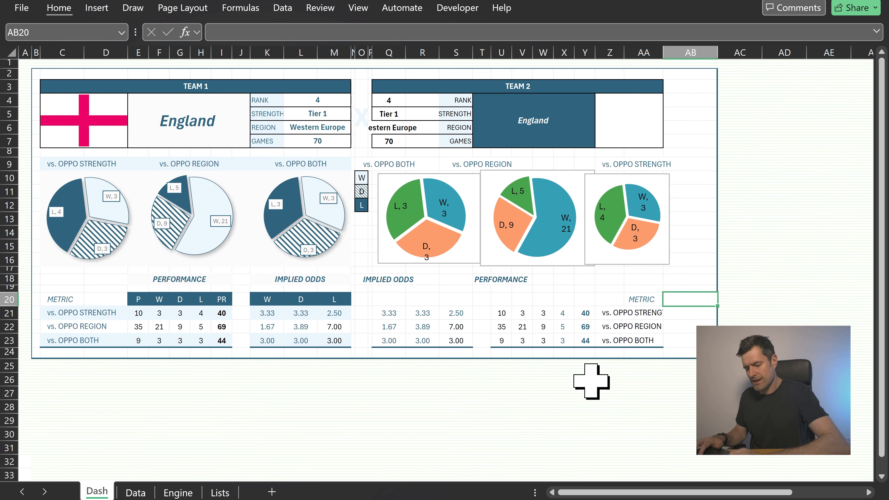
key(F4)
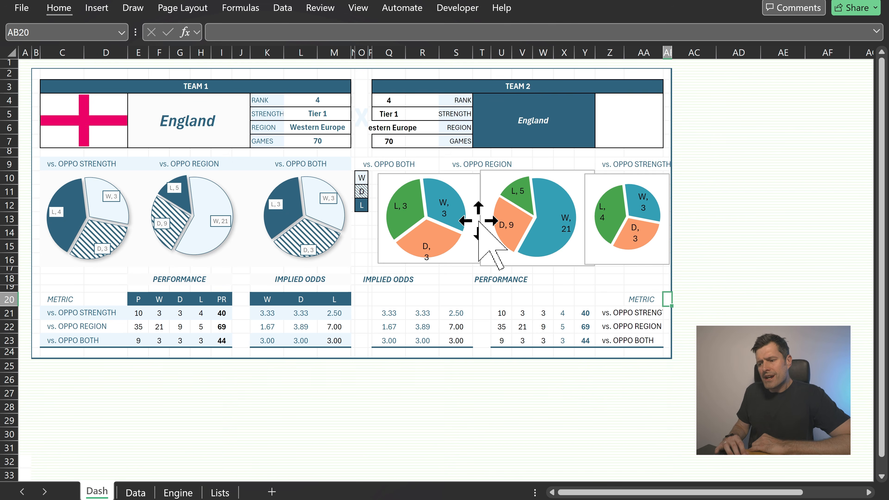
Unmerge the team 2 name block and merge it again across T4:Y7
click(566, 131)
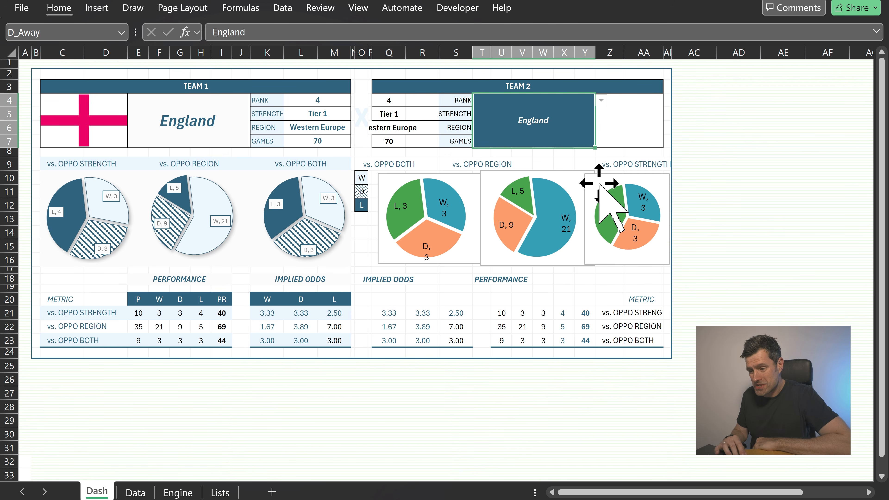
key(alt+h)
key(m)
key(u)
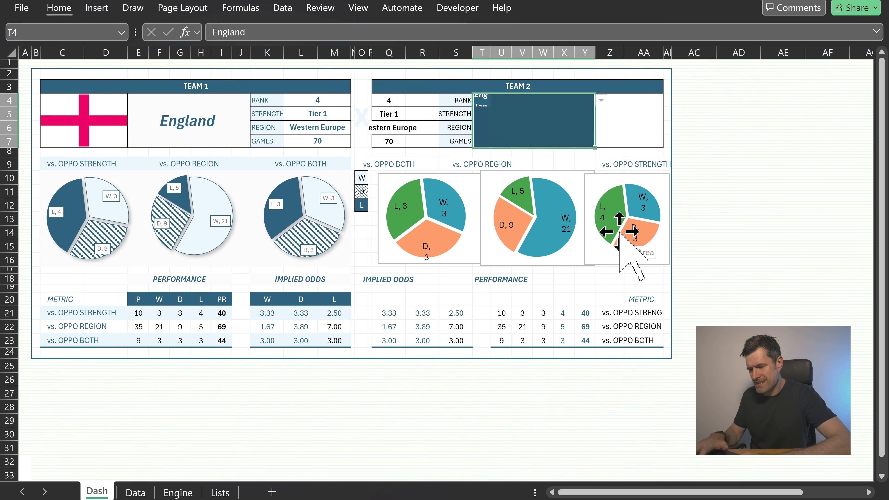
key(Left)
key(Right)
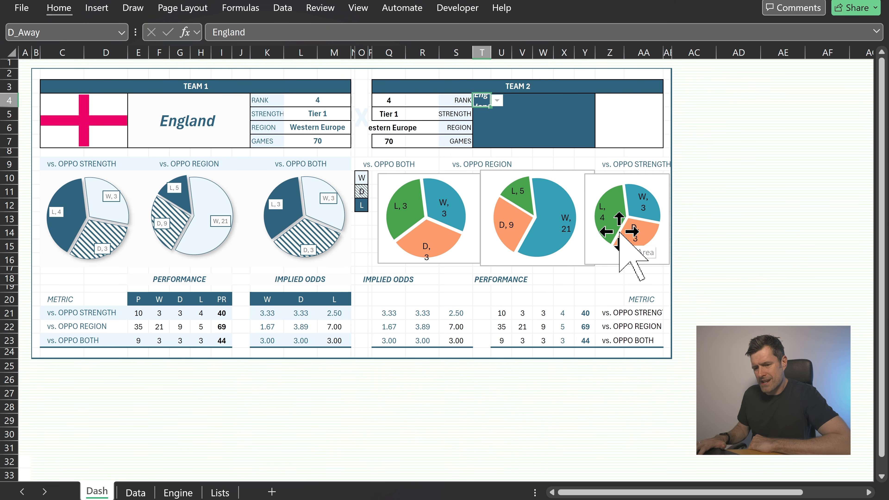
key(shift+Right)
key(shift+Right)
key(shift+Right)
key(shift+Right)
key(shift+Right)
key(shift+Down)
key(shift+Down)
key(shift+Down)
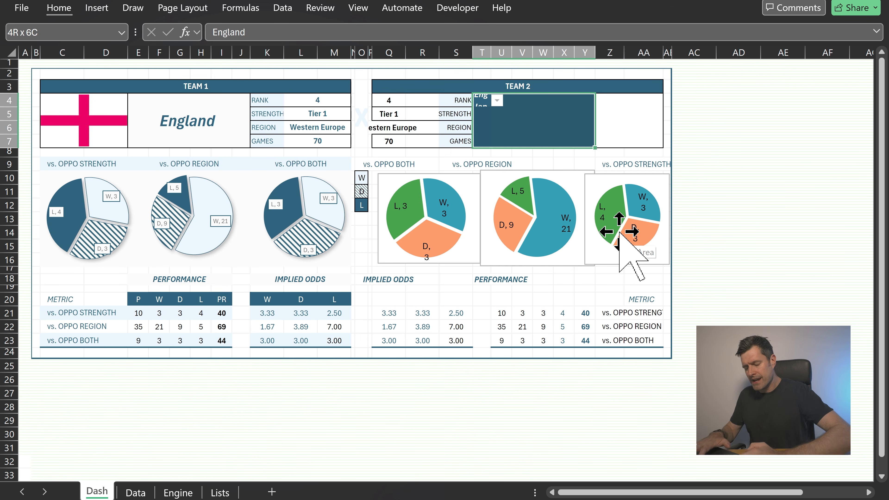
key(alt+h)
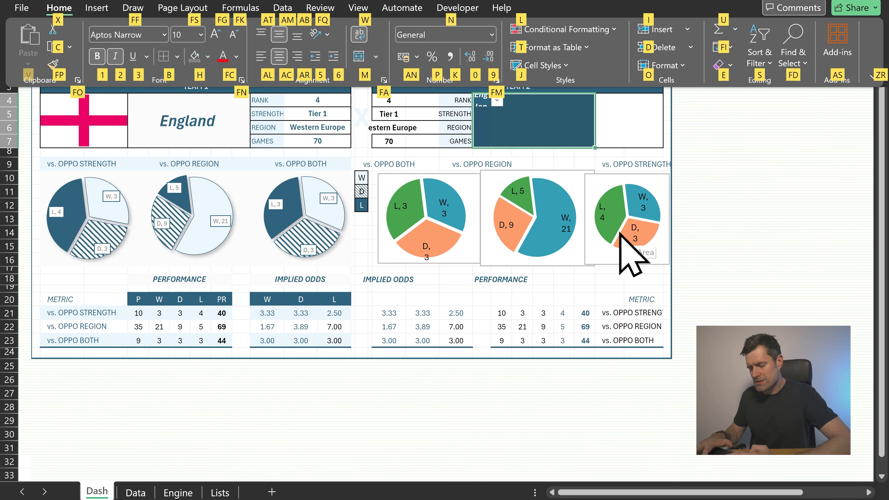
key(m)
key(c)
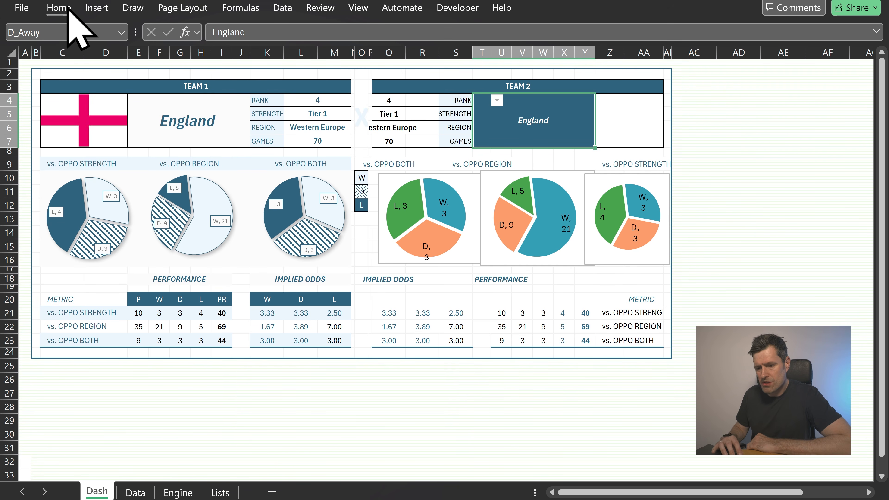
Inspect the team 1 name cell and the team 2 name cell for comparison
click(167, 140)
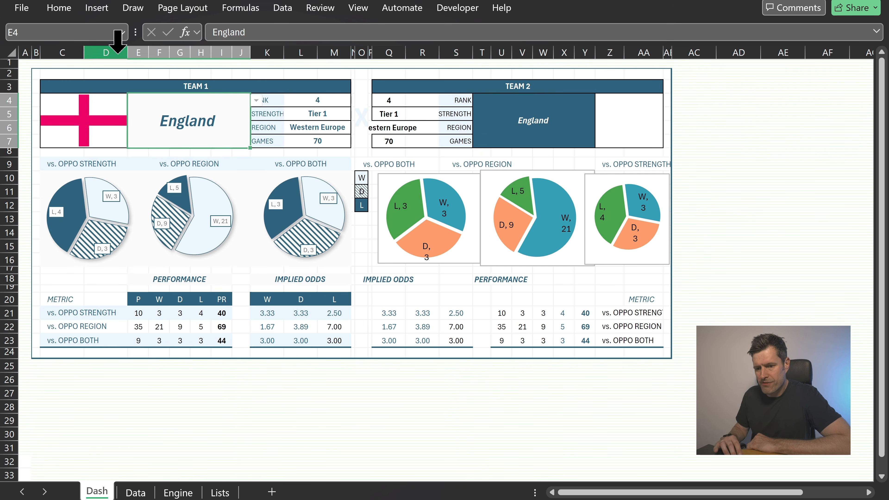
click(61, 8)
click(512, 125)
click(513, 125)
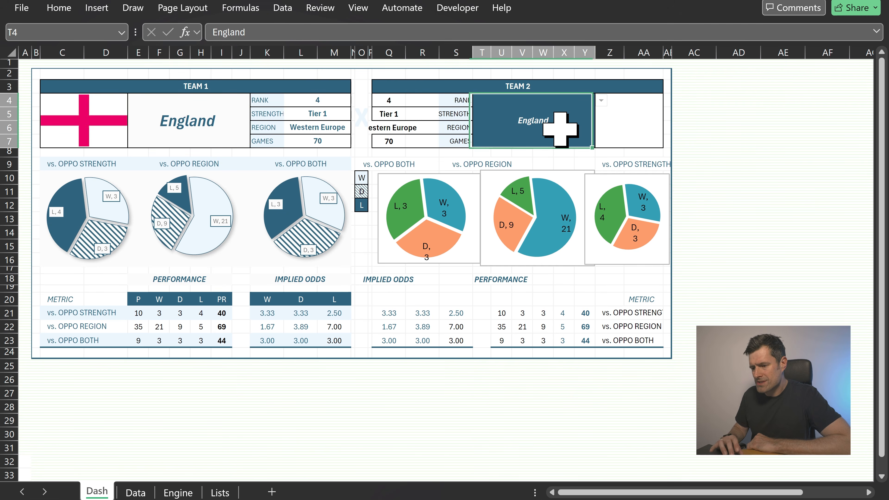
Set the team 2 name's font size to 18
click(56, 8)
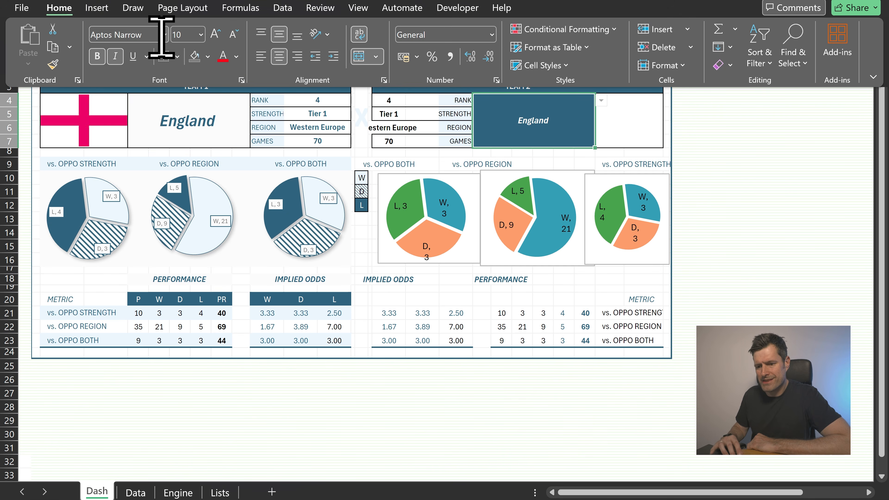
text(18)
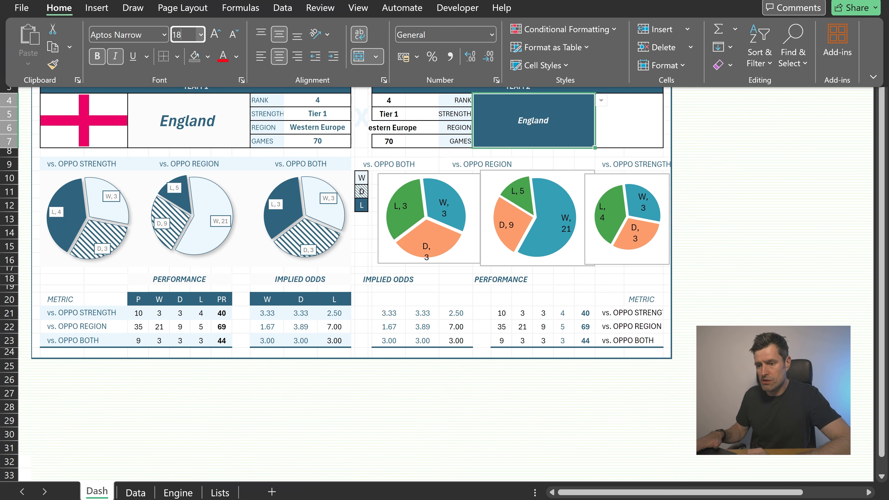
key(Return)
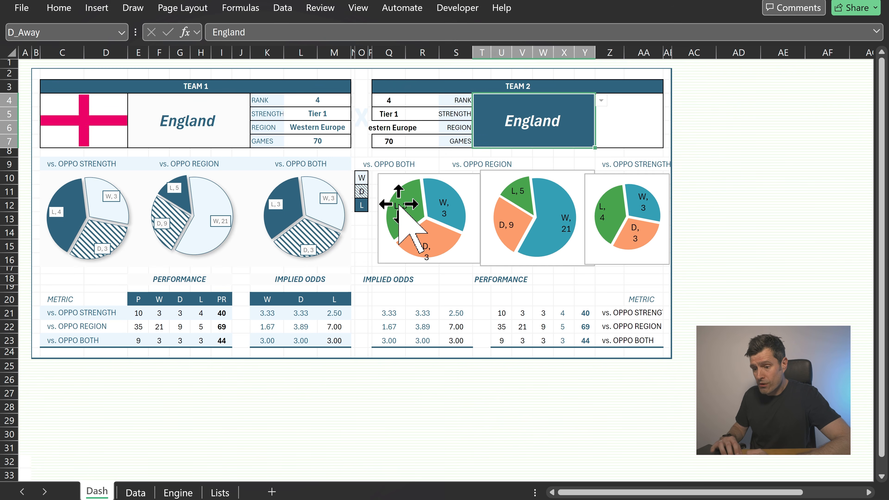
Unmerge the team 2 vs. OPPO BOTH heading and merge and center it again across Q9:S9
click(377, 164)
click(281, 164)
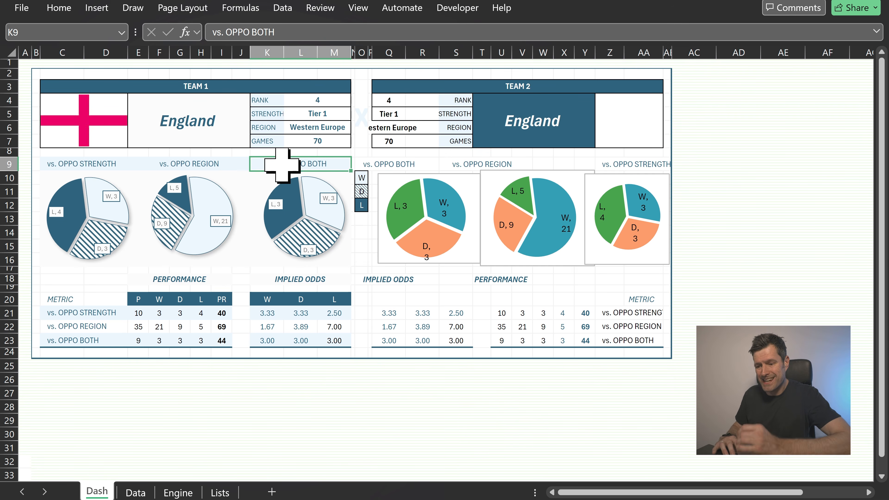
key(Right)
key(Right)
key(Right)
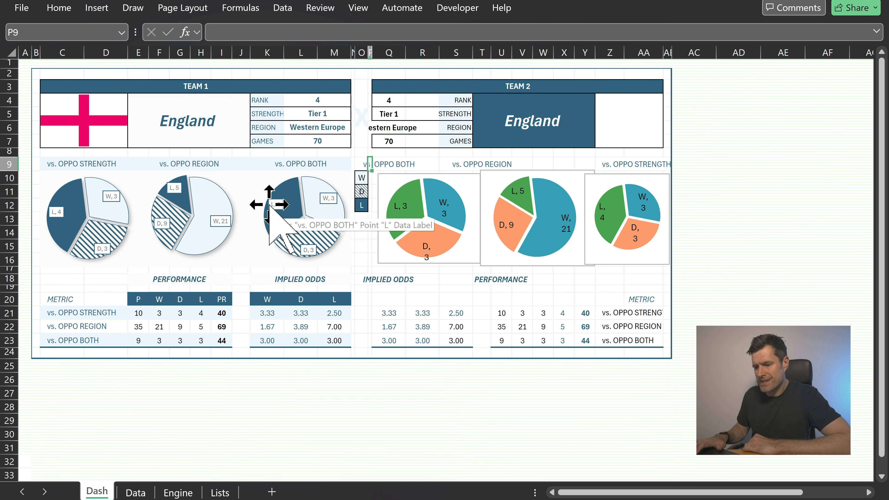
key(Right)
key(alt+h)
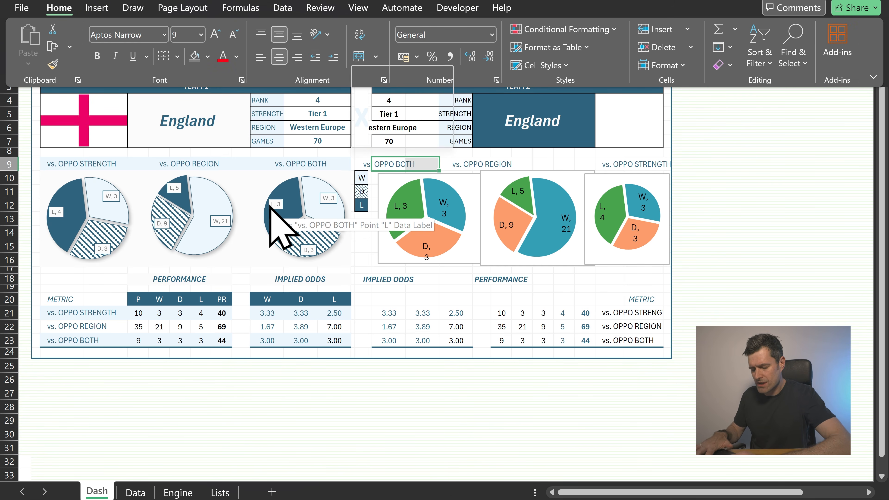
key(m)
key(c)
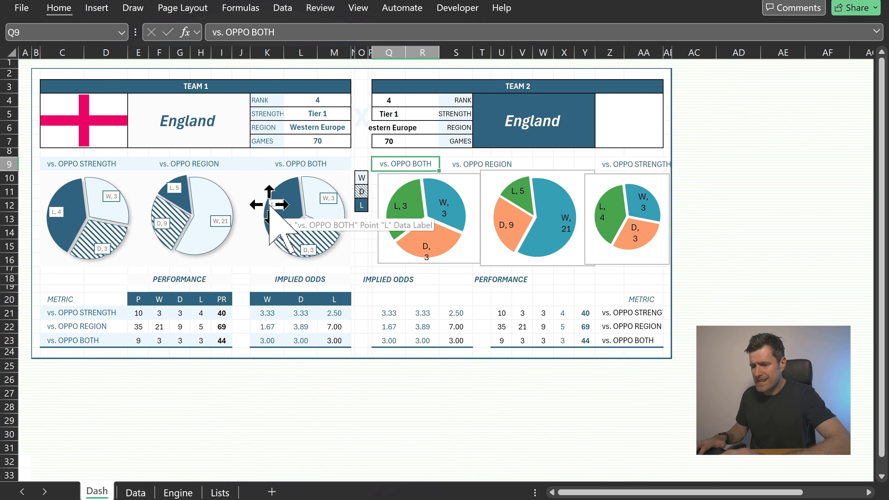
key(Right)
key(Right)
key(Left)
key(Right)
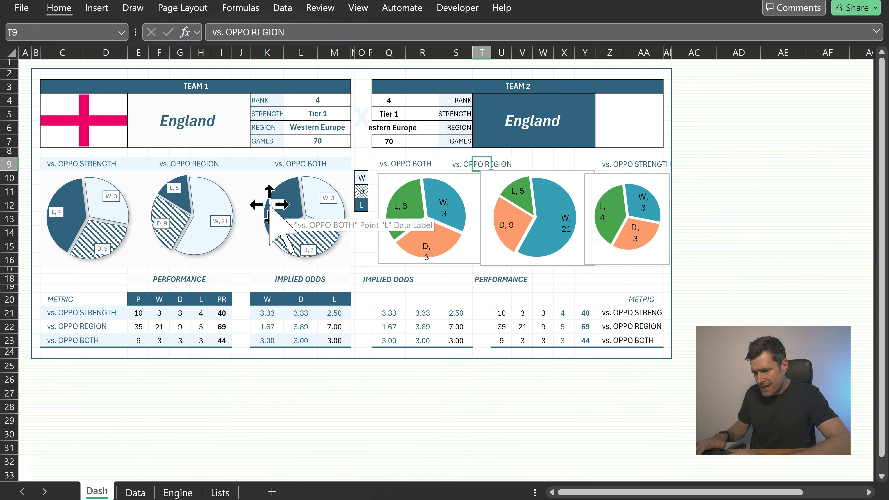
key(Left)
key(Left)
key(Left)
key(Right)
key(shift+Right)
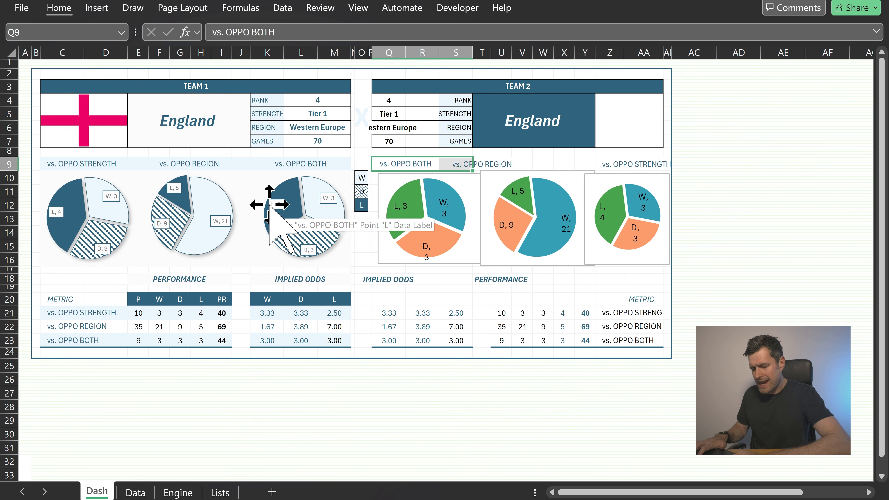
key(alt+h)
key(m)
key(c)
Merge and center the vs. OPPO REGION heading across T9:X9
key(Right)
key(shift+Right)
key(shift+Right)
key(shift+Right)
key(shift+Right)
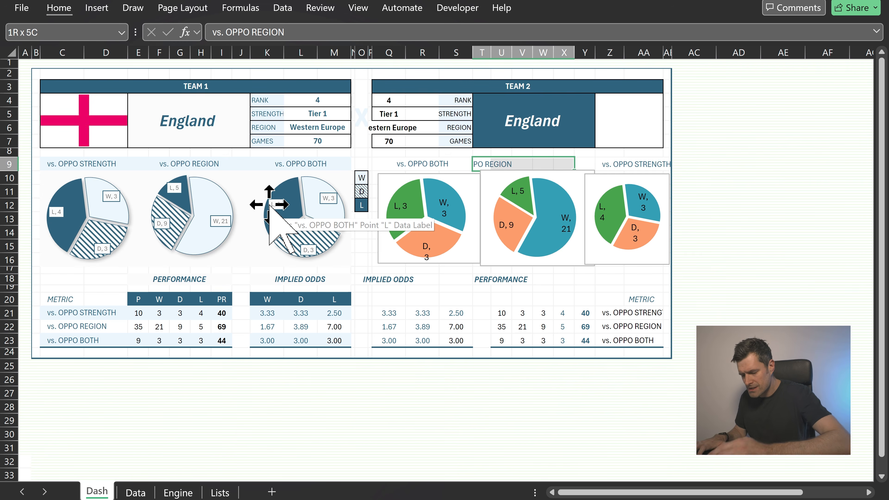
key(alt+h)
key(m)
key(c)
Merge and center the vs. OPPO STRENGTH heading across Y9:AA9
key(Right)
key(shift+Right)
key(shift+Right)
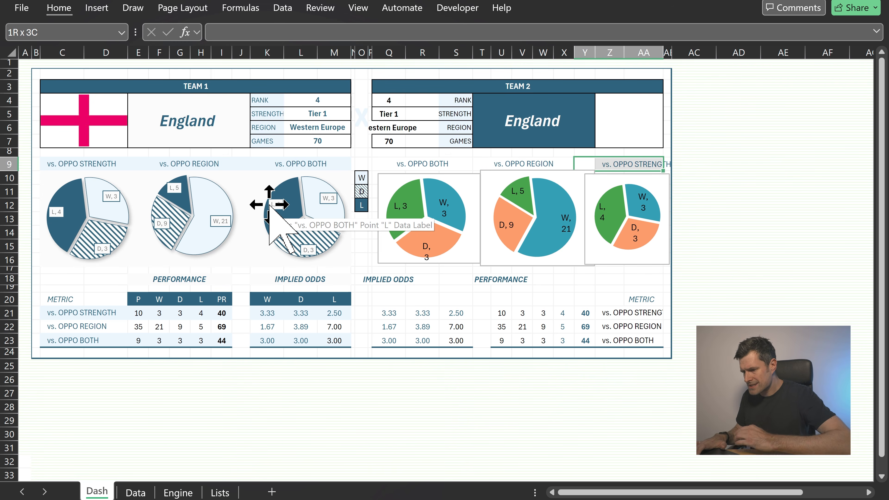
key(ctrl+g)
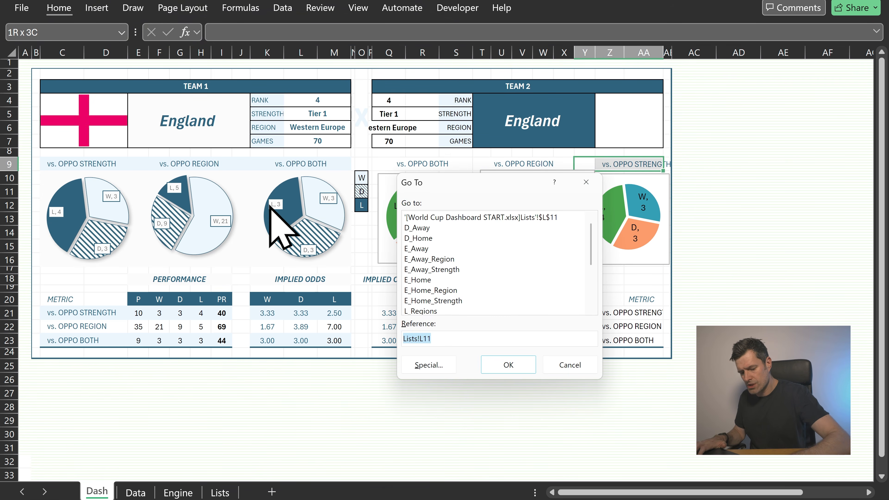
key(Escape)
key(alt+h)
key(m)
key(c)
Merge and center the team 2 IMPLIED ODDS heading across Q18:S18
key(Left)
key(Left)
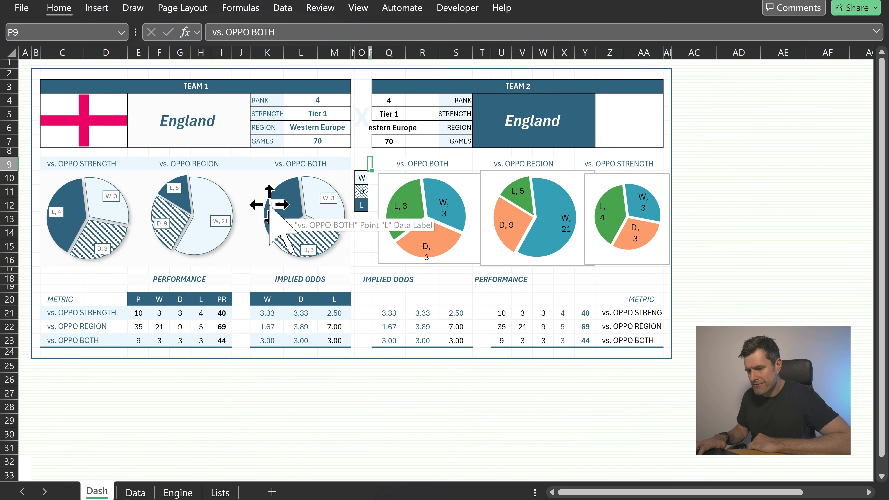
key(Down)
key(Down)
key(Down)
key(Down)
key(Down)
key(Down)
key(Down)
key(Down)
key(Down)
key(Right)
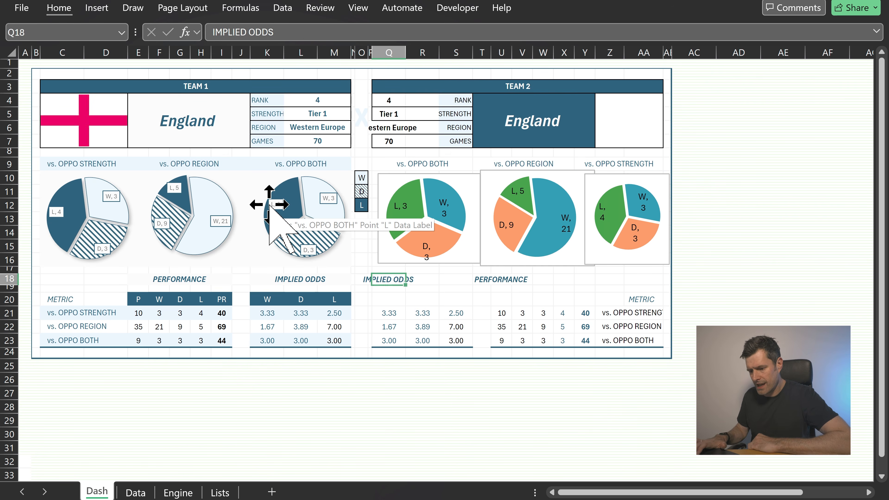
key(shift+Right)
key(shift+Right)
key(alt+h)
key(m)
key(c)
Merge and center the team 2 PERFORMANCE heading across T18:X18
key(Right)
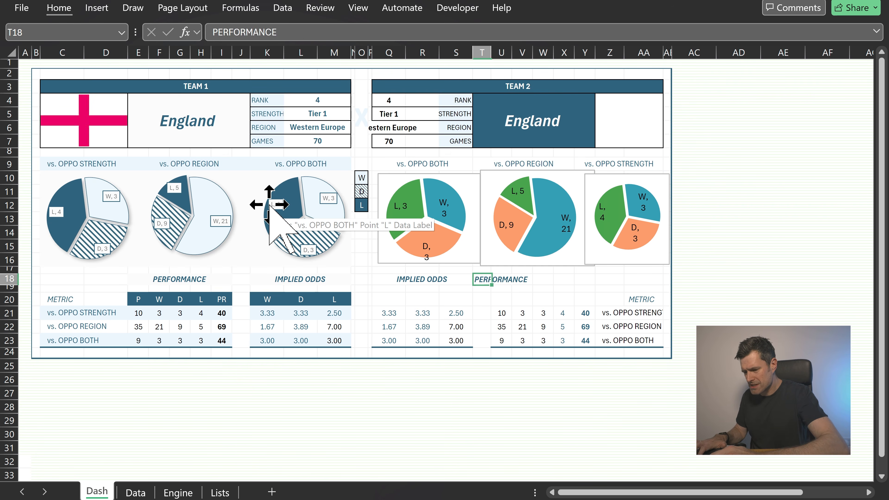
key(shift+Right)
key(shift+Right)
key(shift+Right)
key(shift+Right)
key(alt+h)
key(m)
key(c)
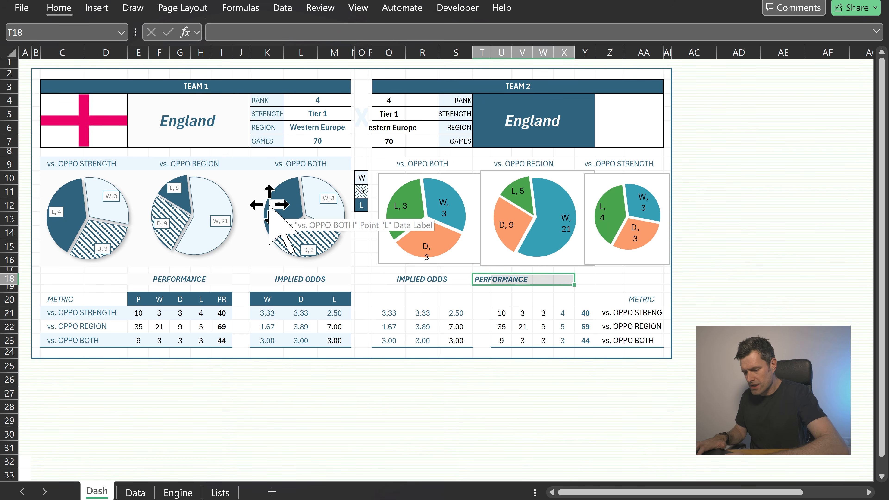
key(Right)
key(Left)
key(Left)
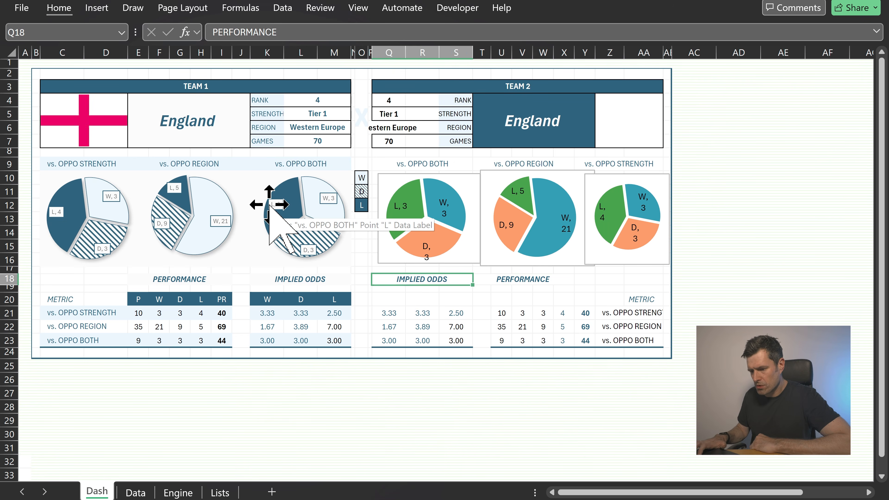
key(Right)
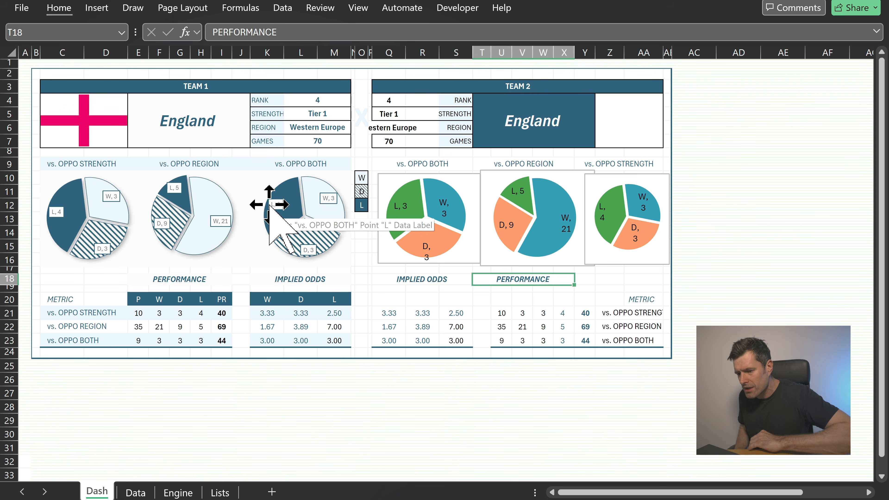
Fill the team 2 chart headings in Q9:AA9 with a light blue theme colour, matching team 1
click(306, 163)
key(ctrl+c)
key(Right)
key(Right)
key(Right)
key(Right)
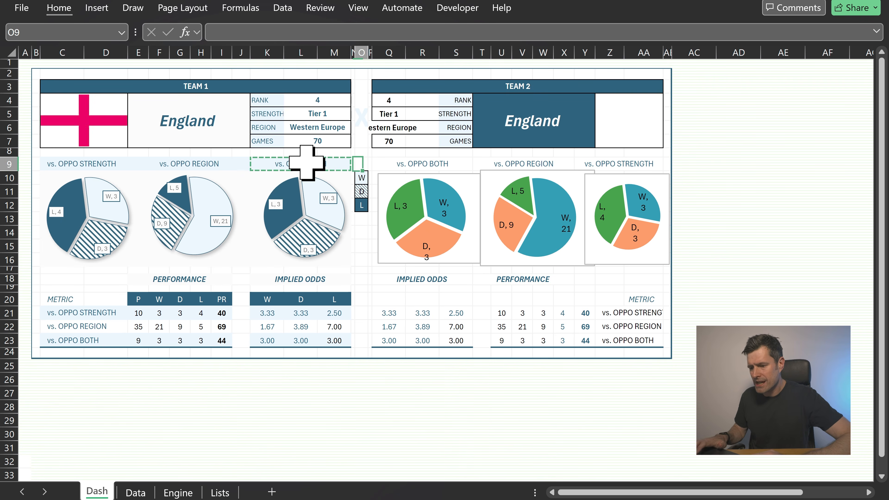
key(shift+Right)
key(shift+Right)
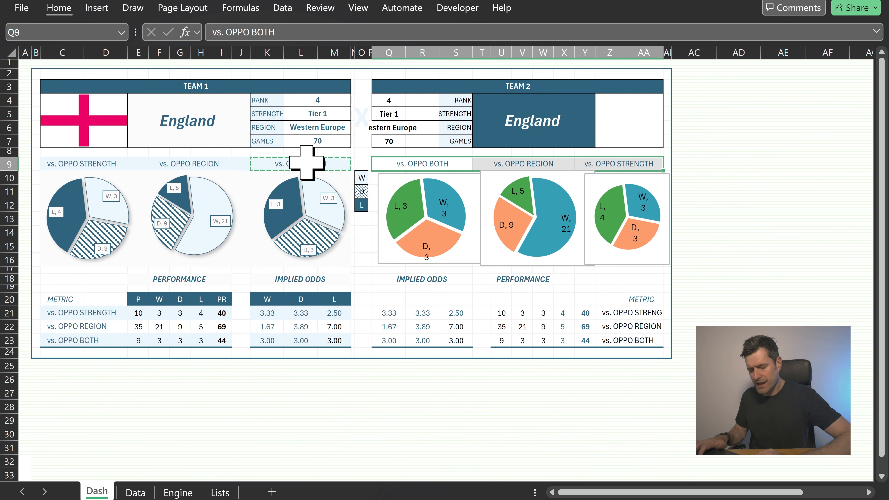
key(Escape)
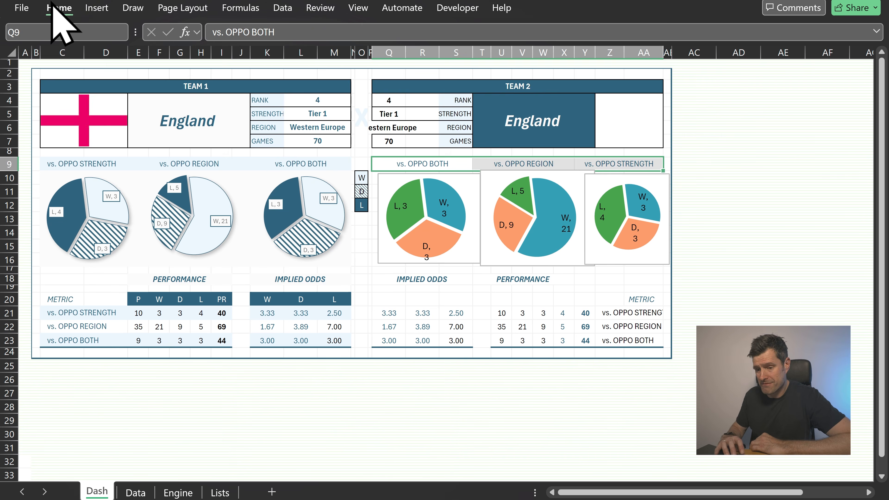
click(56, 8)
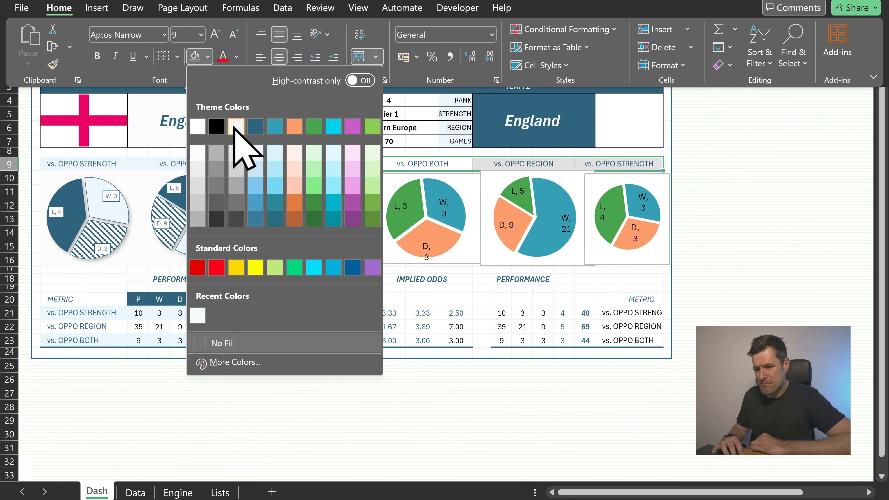
click(256, 152)
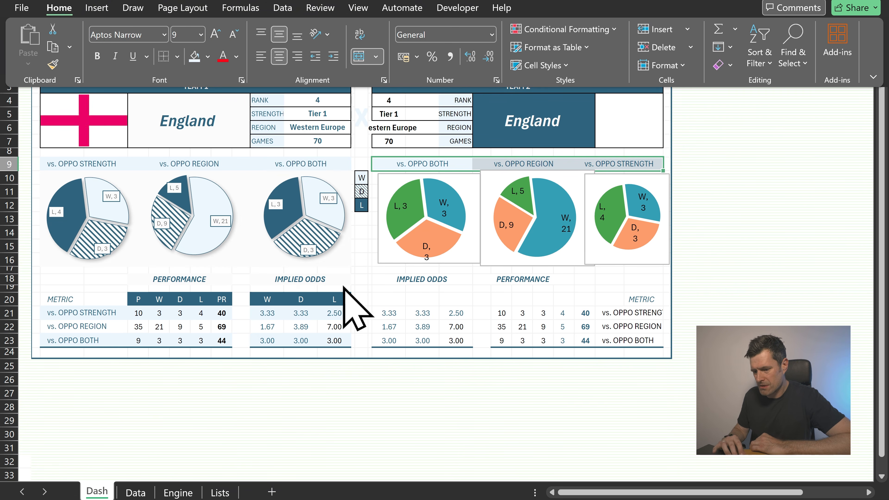
Apply a light grey fill to the team 2 IMPLIED ODDS heading
click(386, 278)
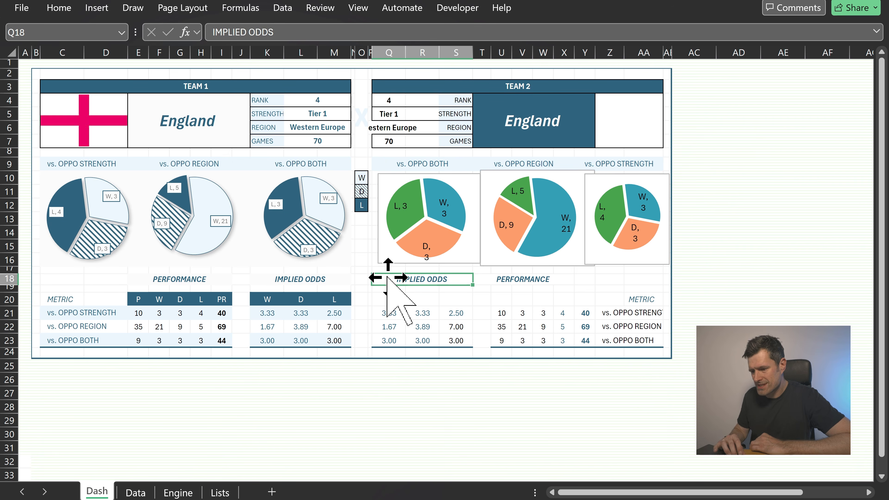
click(58, 8)
click(208, 56)
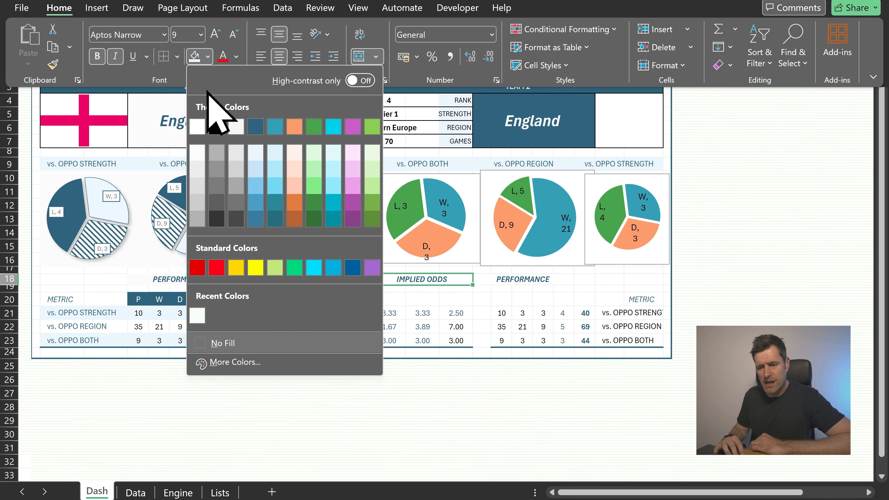
click(198, 151)
Try to re-merge and center the team 2 PERFORMANCE heading across its row 18 columns
click(507, 279)
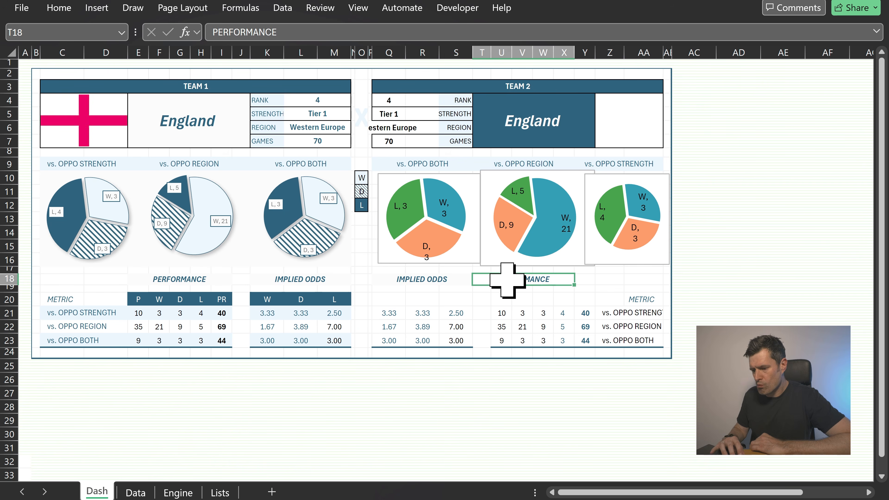
key(Left)
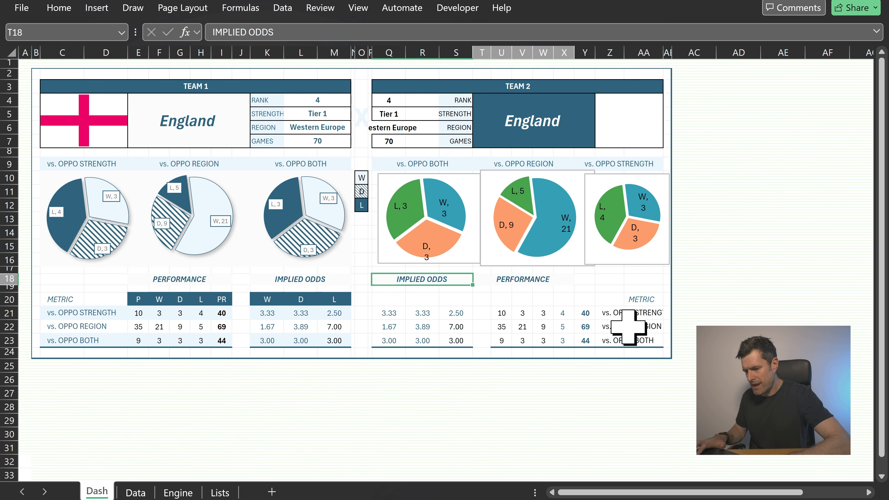
key(Right)
key(shift+Right)
key(alt+h)
key(m)
key(c)
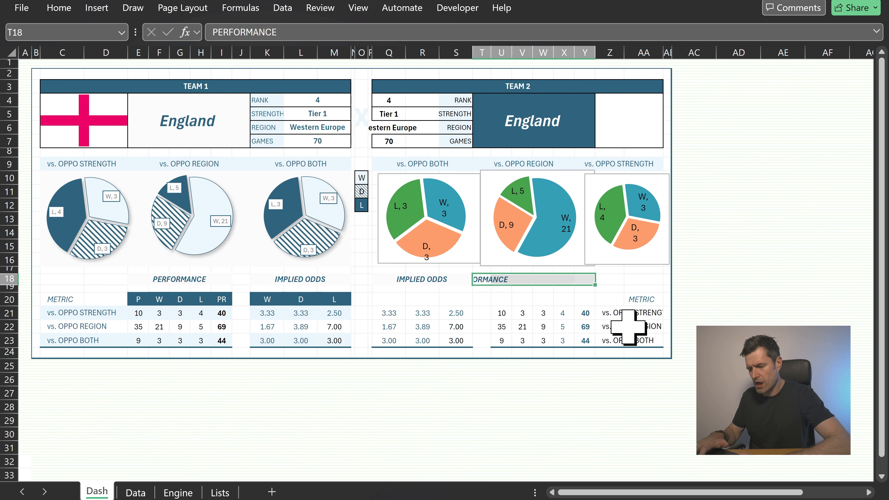
key(Left)
key(Right)
key(Right)
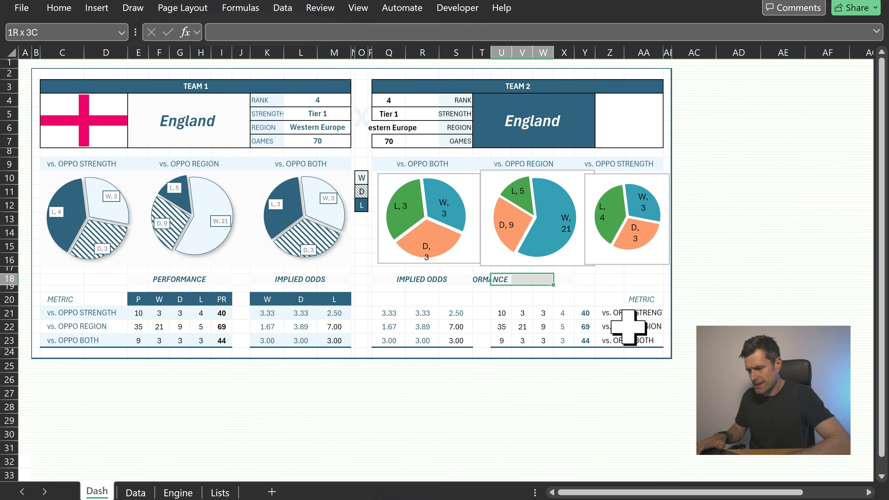
key(alt+h)
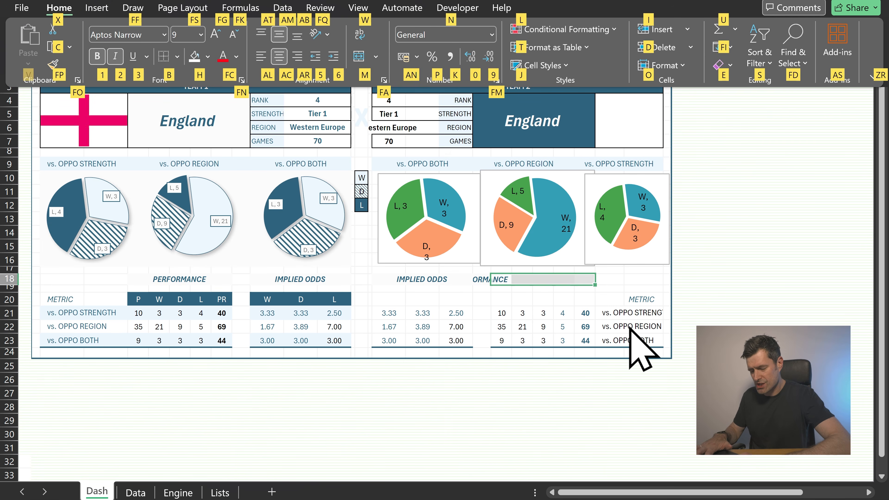
key(m)
key(c)
key(Left)
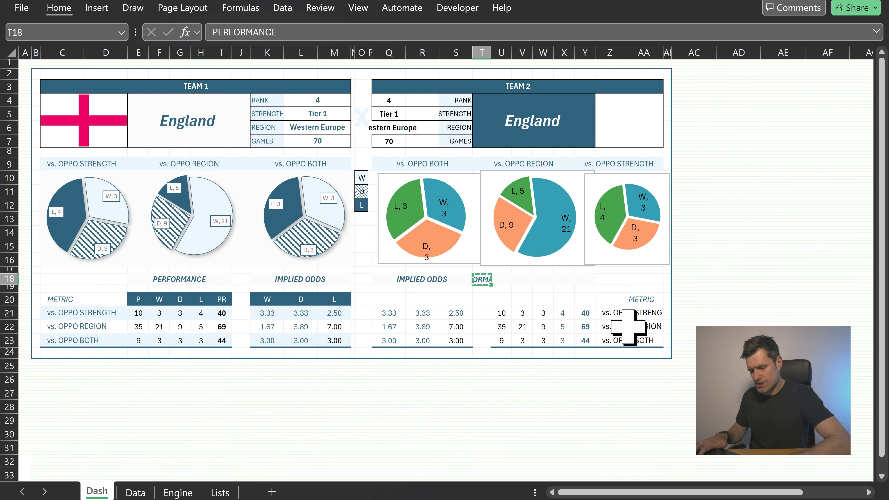
Place the team 2 PERFORMANCE heading centered across the merged cells U18:Y18
double_click(212, 32)
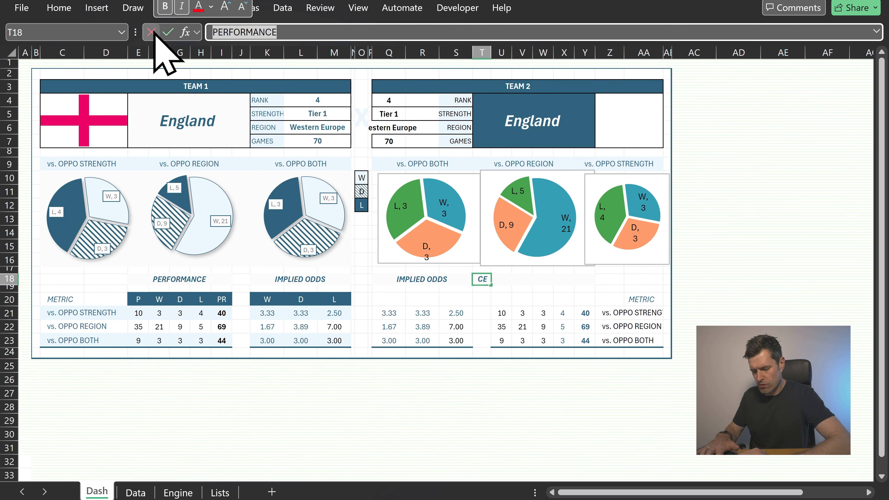
click(154, 32)
double_click(506, 279)
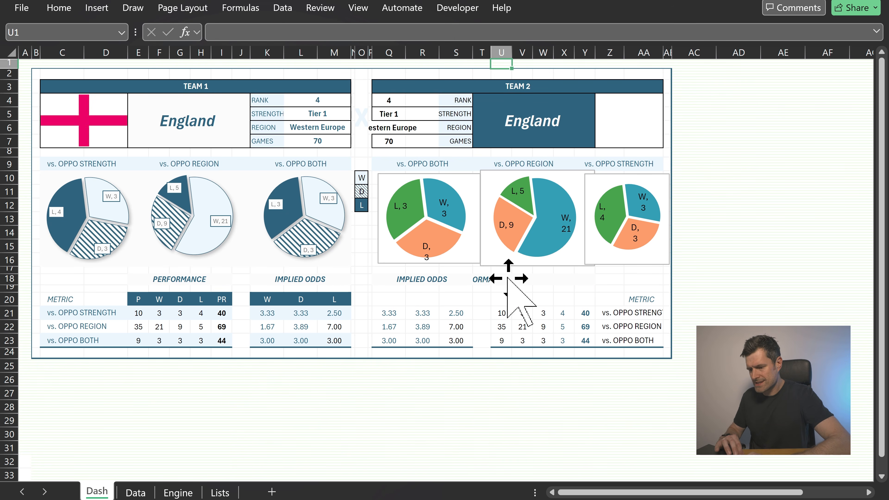
click(499, 277)
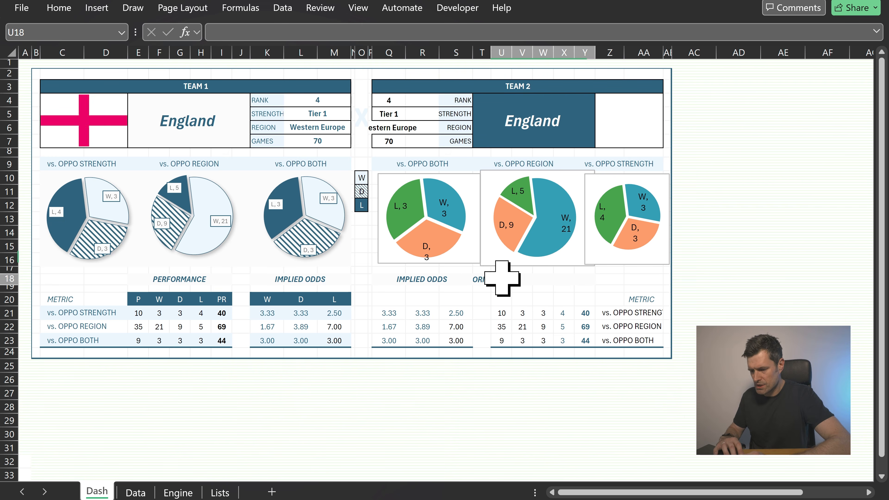
key(ctrl+v)
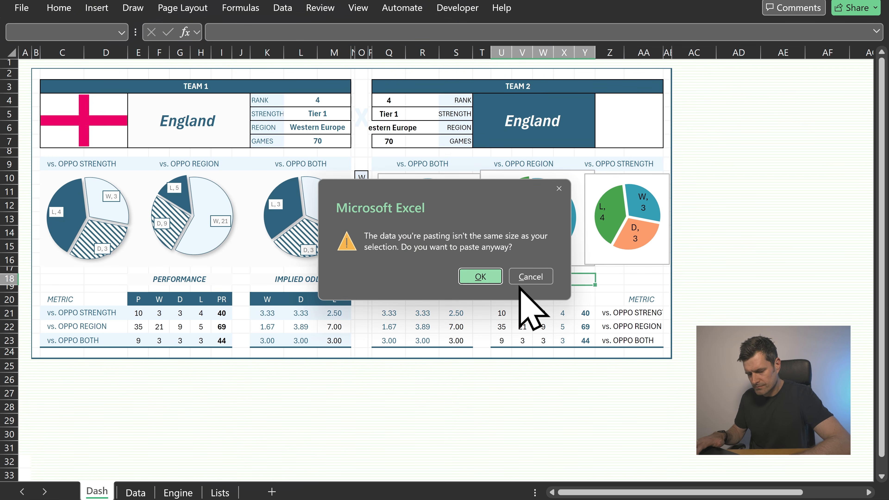
key(Escape)
double_click(519, 285)
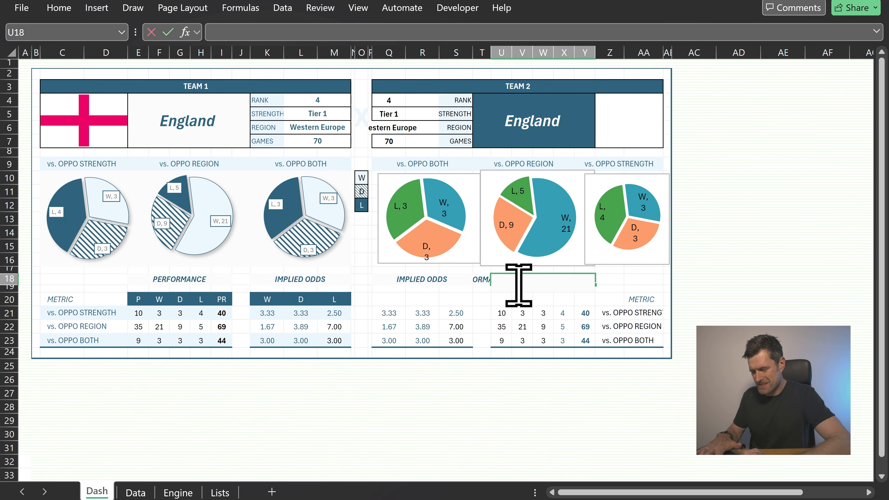
key(Escape)
key(Left)
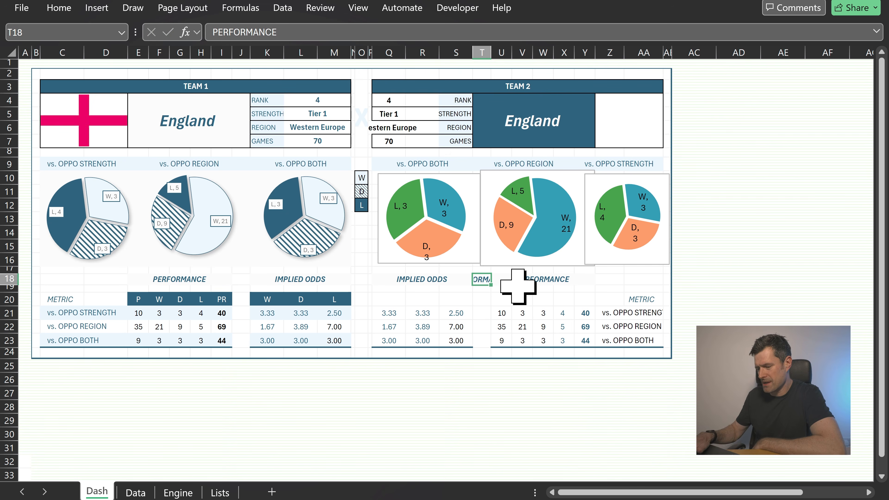
Remove the fill colour from cell T18 beside the team 2 PERFORMANCE heading
click(425, 299)
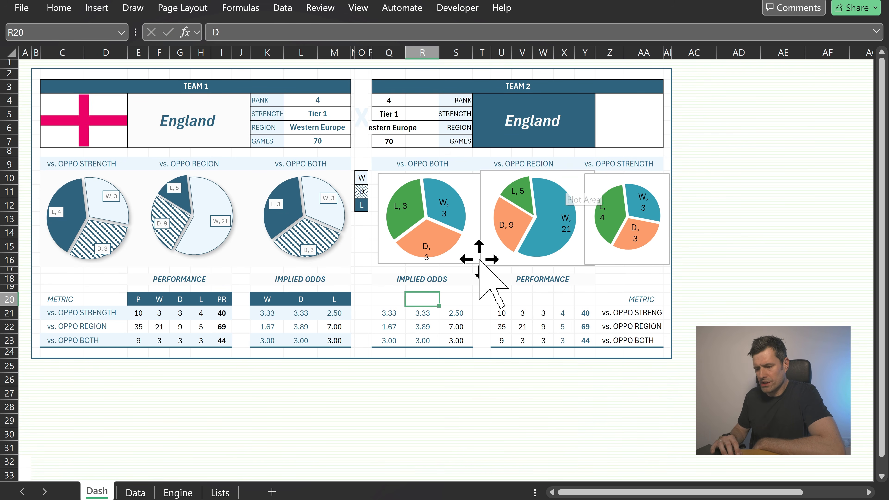
click(478, 279)
key(alt)
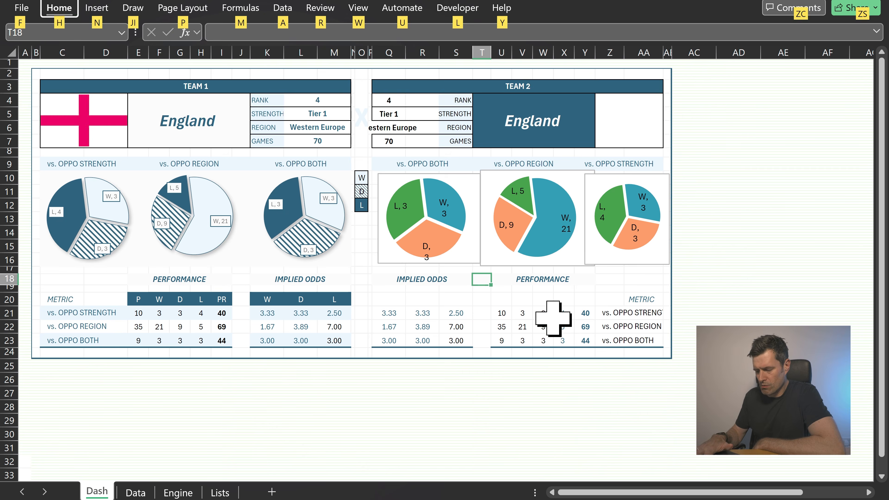
key(h)
key(h)
key(n)
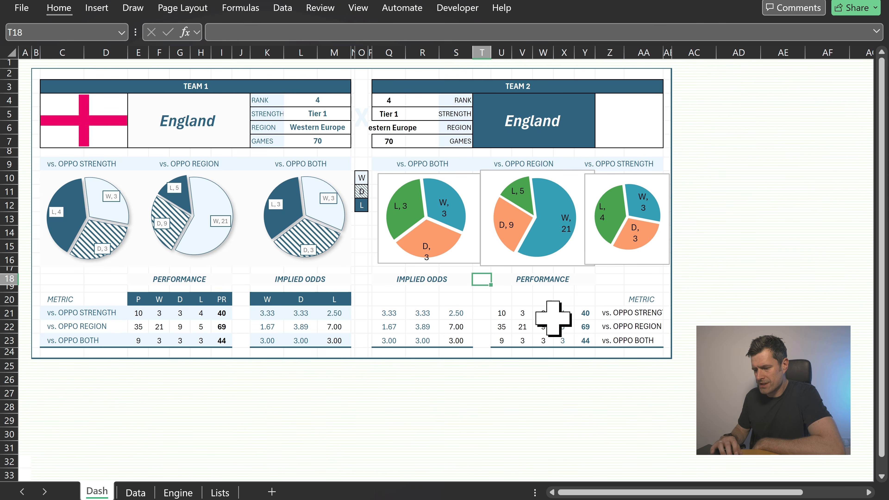
click(461, 301)
key(Up)
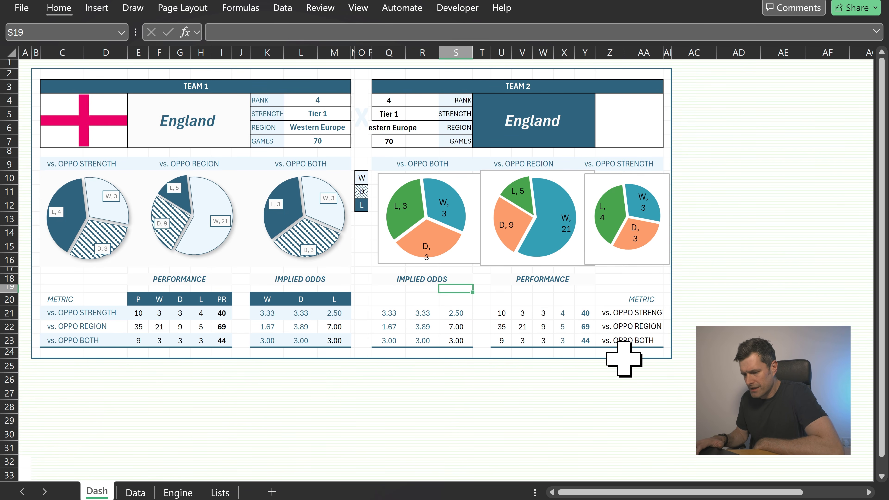
key(Up)
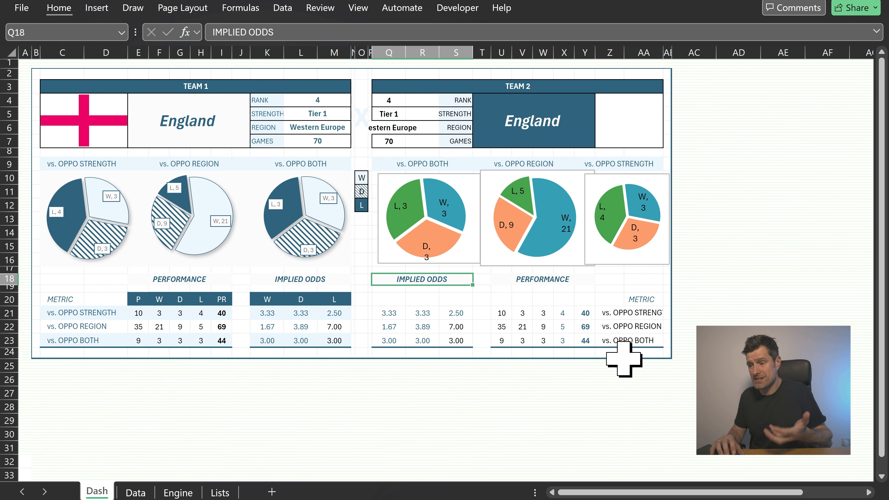
click(85, 129)
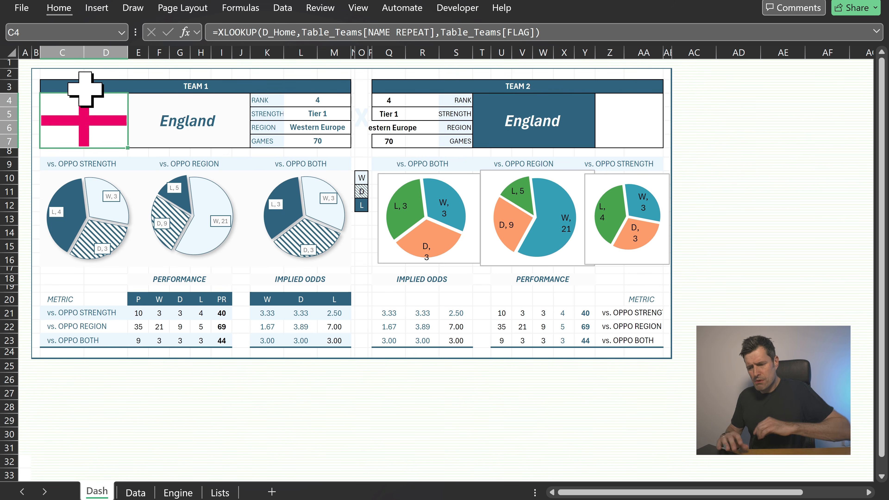
Copy a team 1 pie chart and paste its formatting onto the team 2 vs. OPPO BOTH chart
click(463, 178)
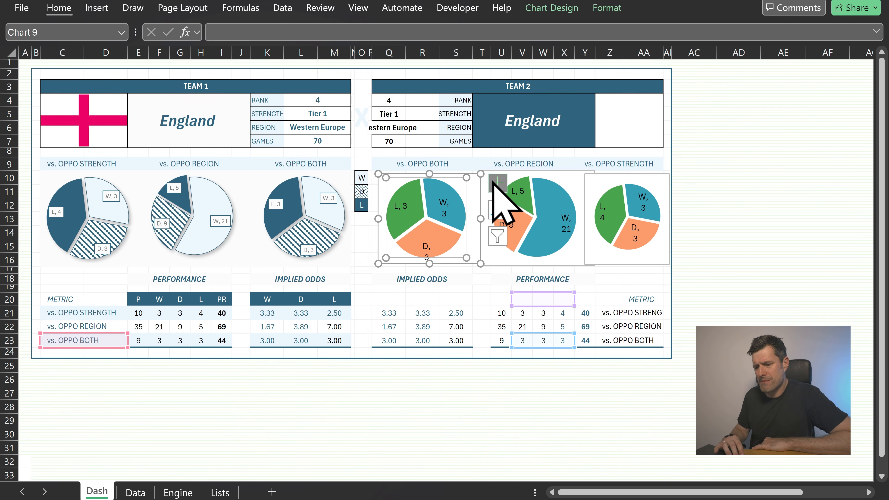
click(468, 174)
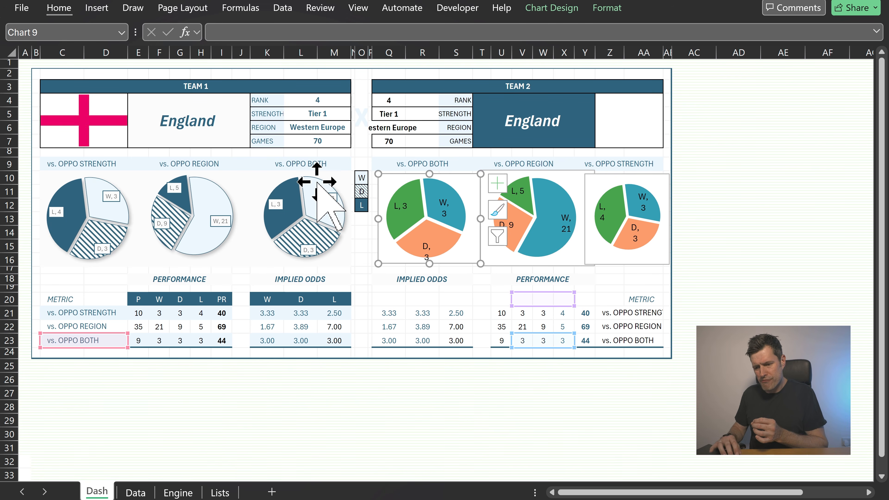
click(325, 175)
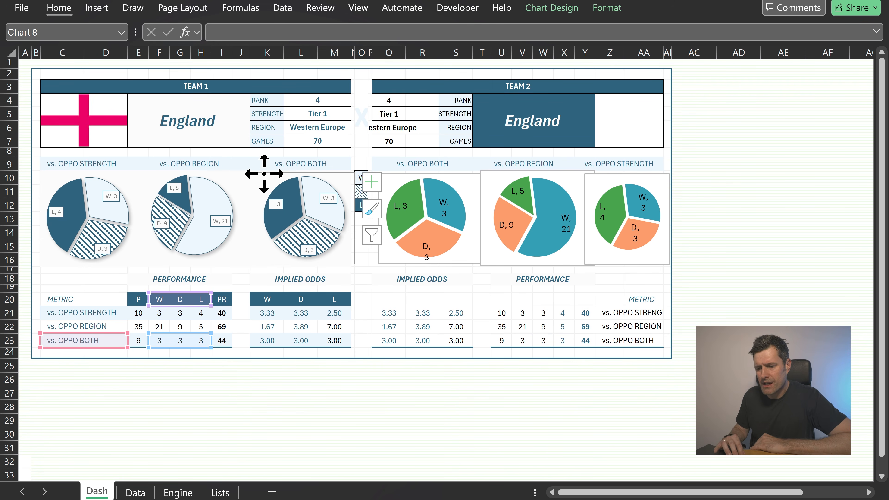
key(Escape)
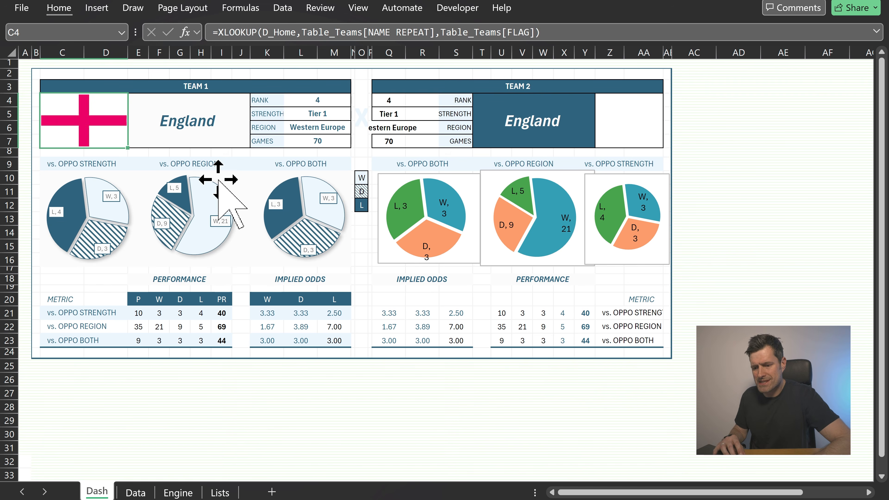
click(219, 181)
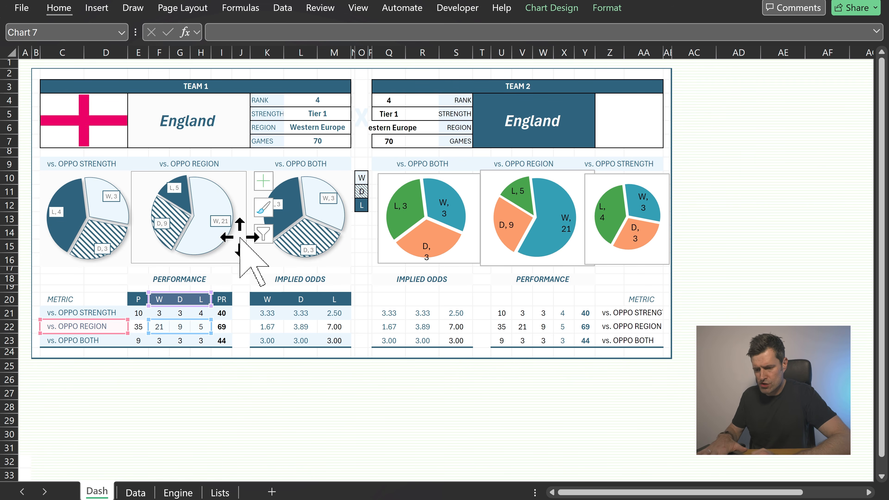
click(460, 177)
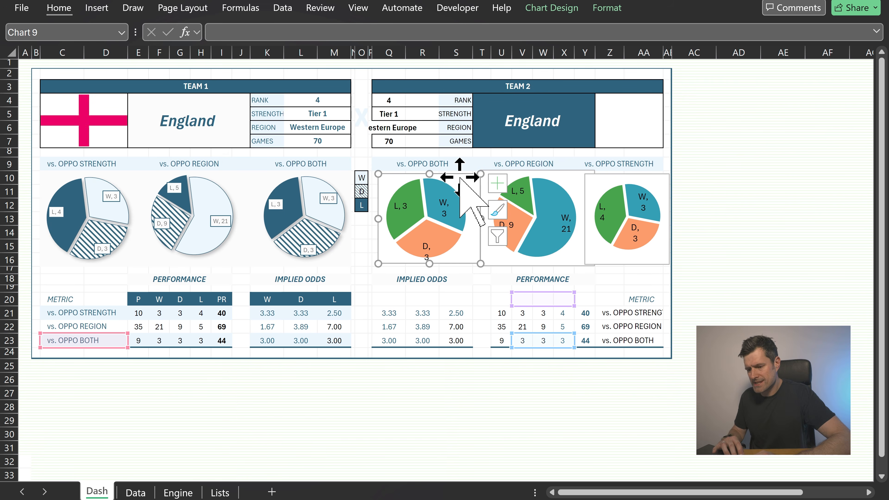
key(ctrl+alt+v)
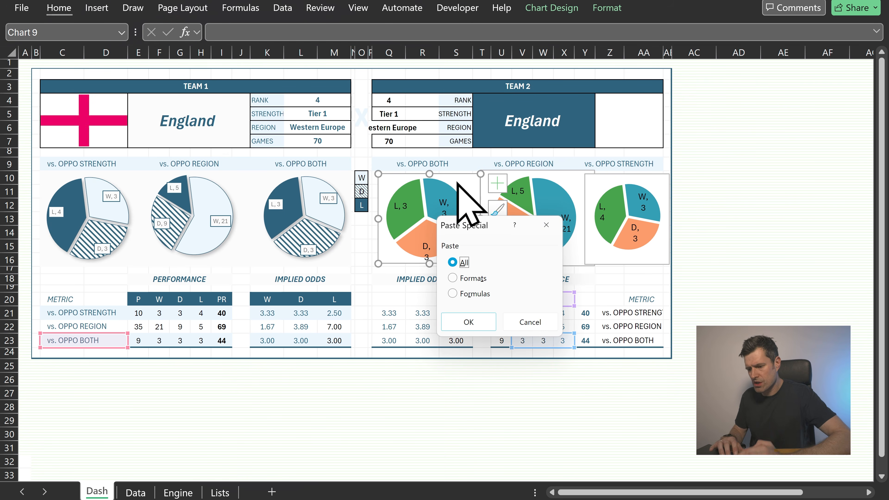
drag(465, 225, 482, 151)
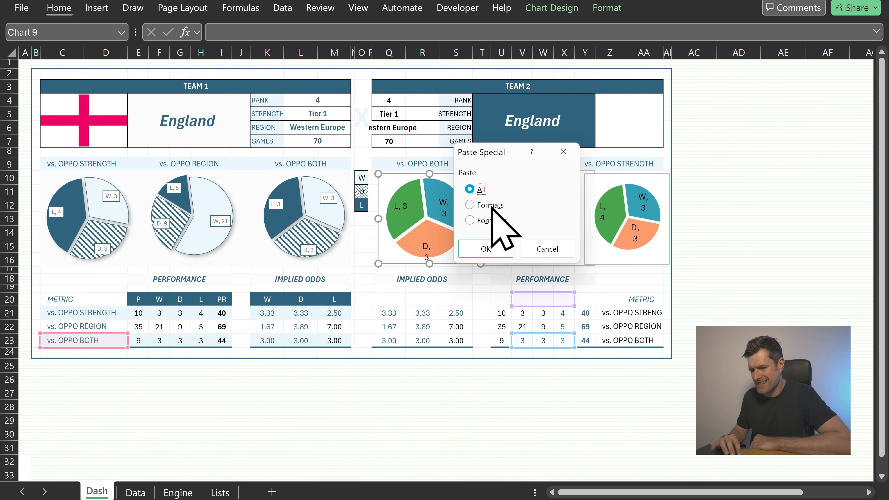
click(479, 254)
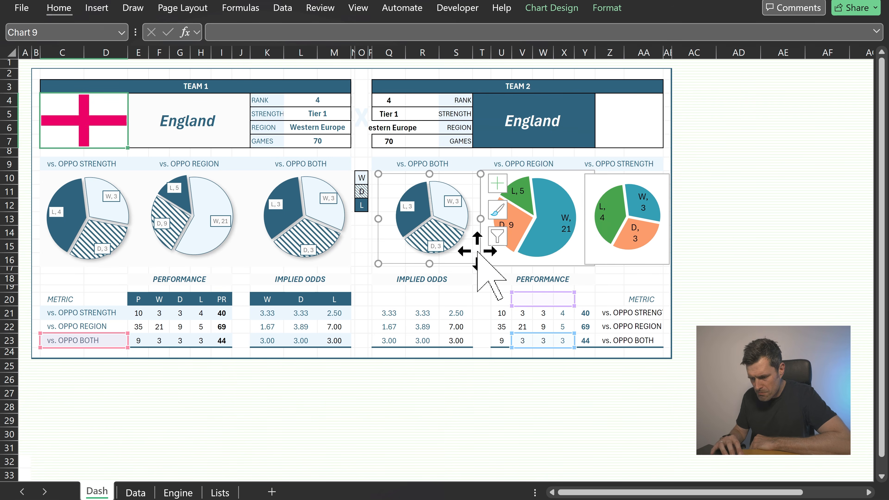
Paste the team 1 chart formats onto the team 2 vs. OPPO REGION pie chart
click(569, 176)
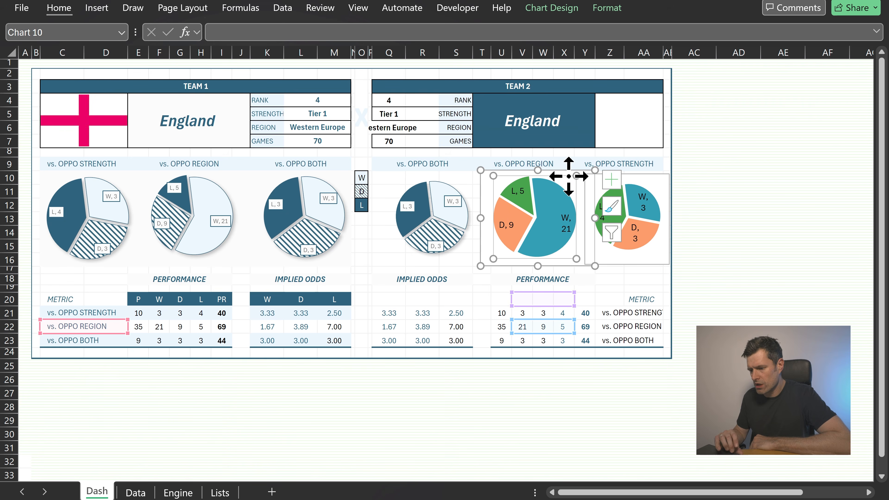
right_click(570, 177)
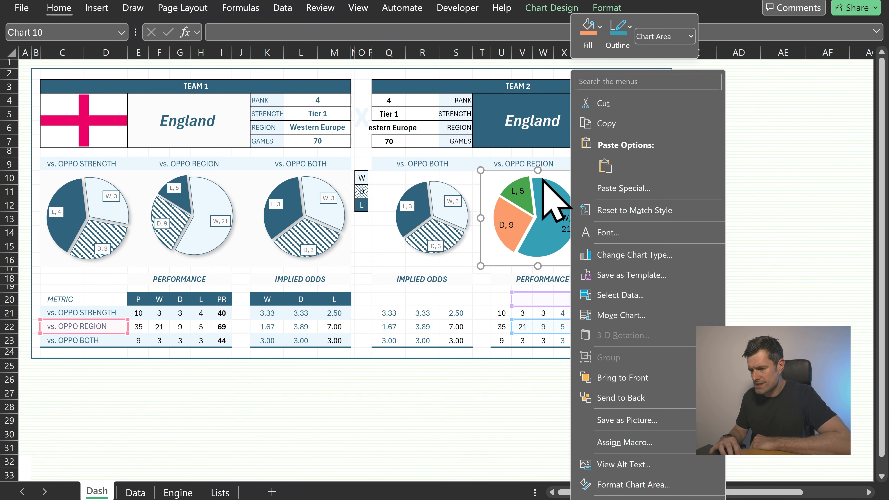
click(553, 174)
key(ctrl+alt+v)
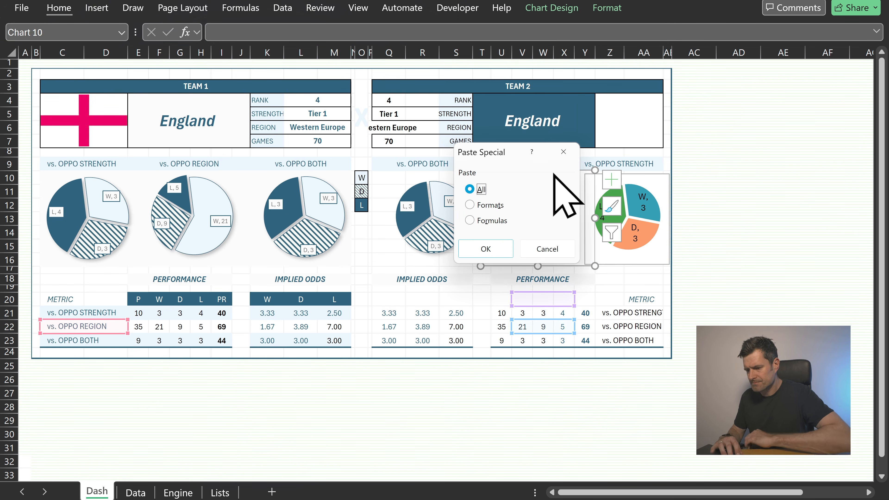
click(497, 206)
click(498, 248)
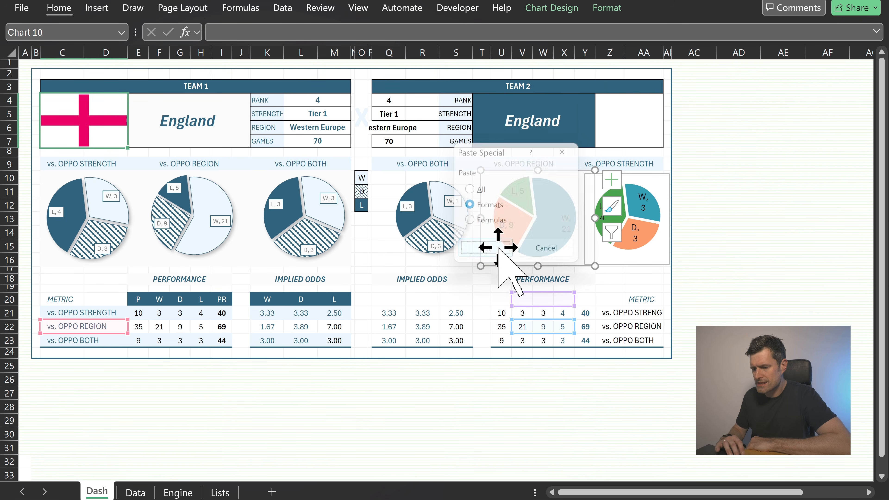
Paste the team 1 chart formats onto the team 2 vs. OPPO STRENGTH pie chart
click(640, 180)
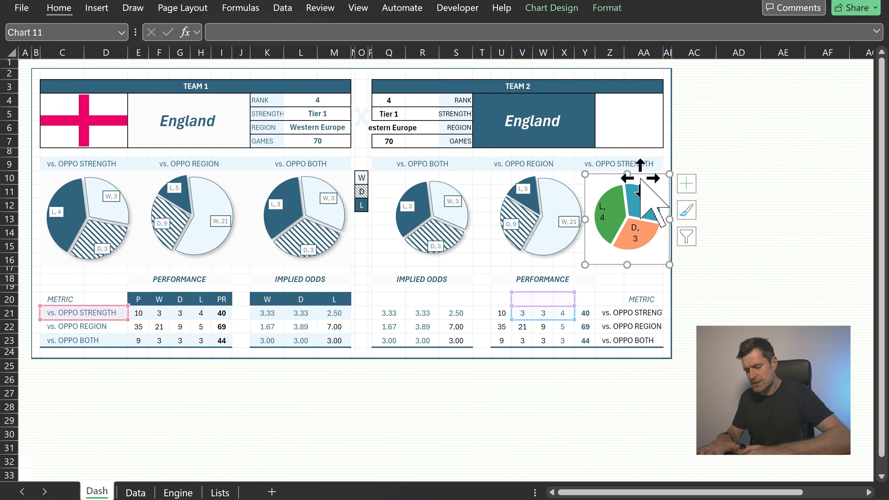
key(ctrl+alt+v)
key(t)
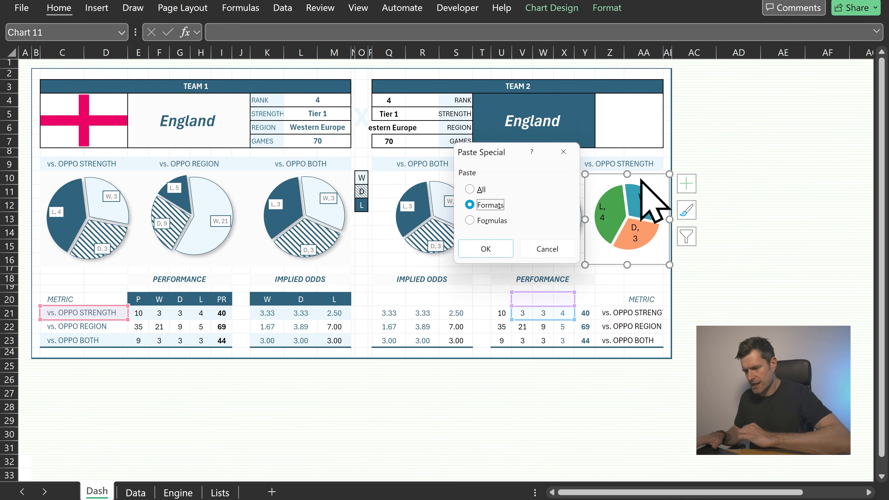
key(Return)
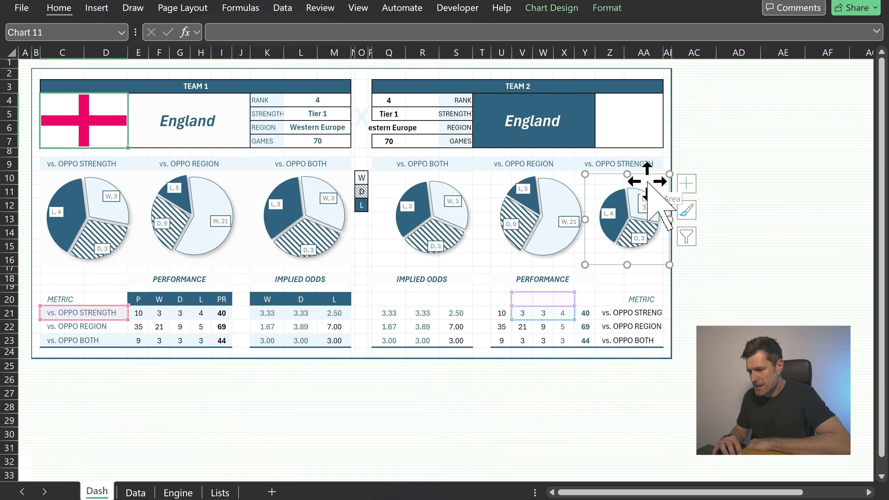
Enlarge the plot area of the team 2 vs. OPPO STRENGTH pie chart to fill the chart
click(642, 194)
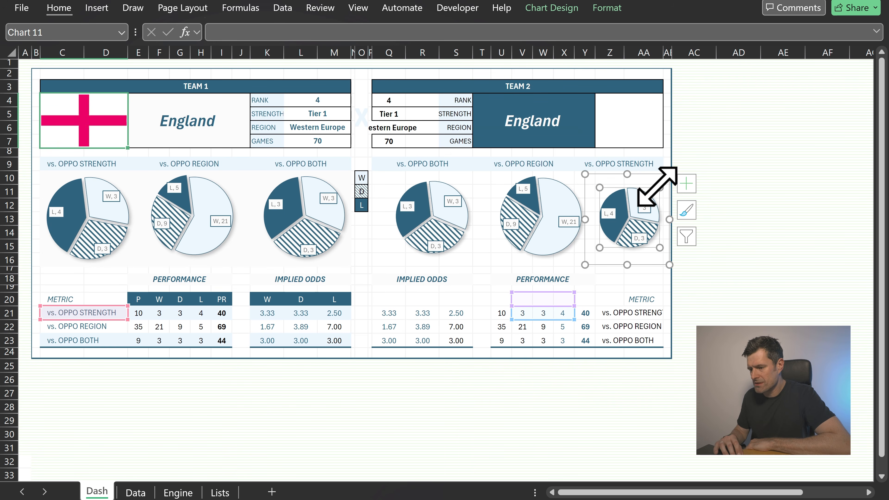
drag(659, 184, 665, 179)
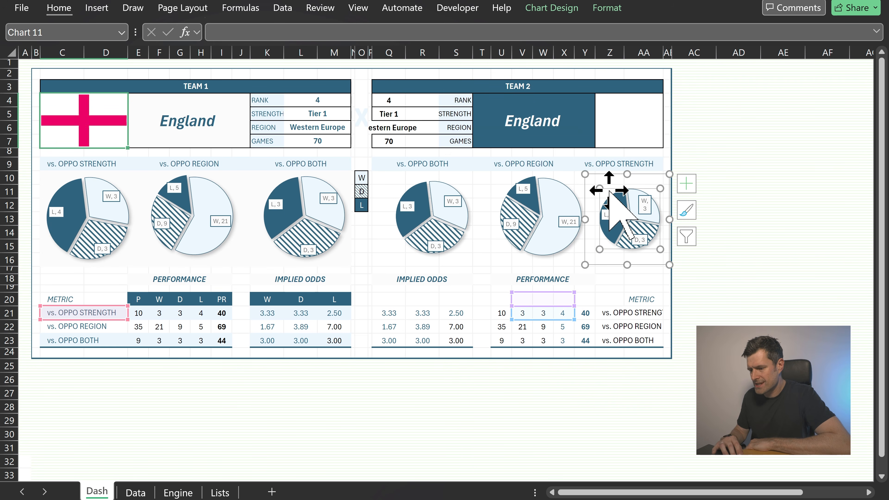
drag(600, 190, 594, 182)
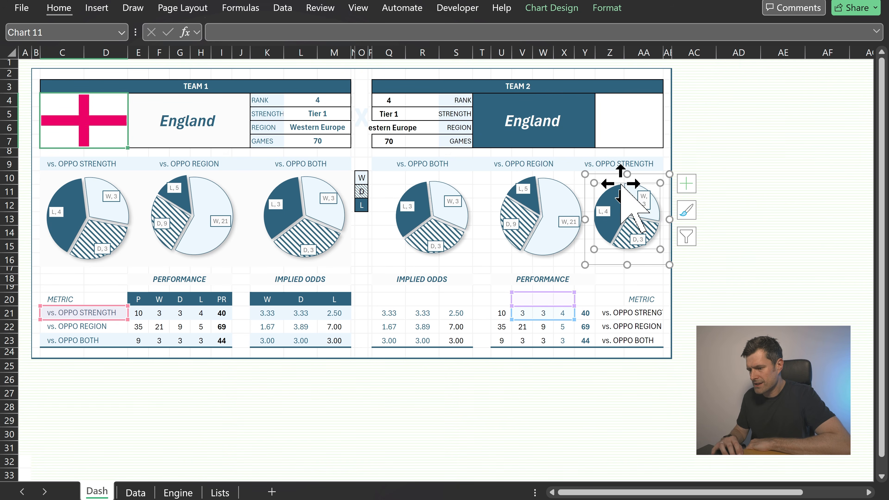
drag(659, 182, 667, 176)
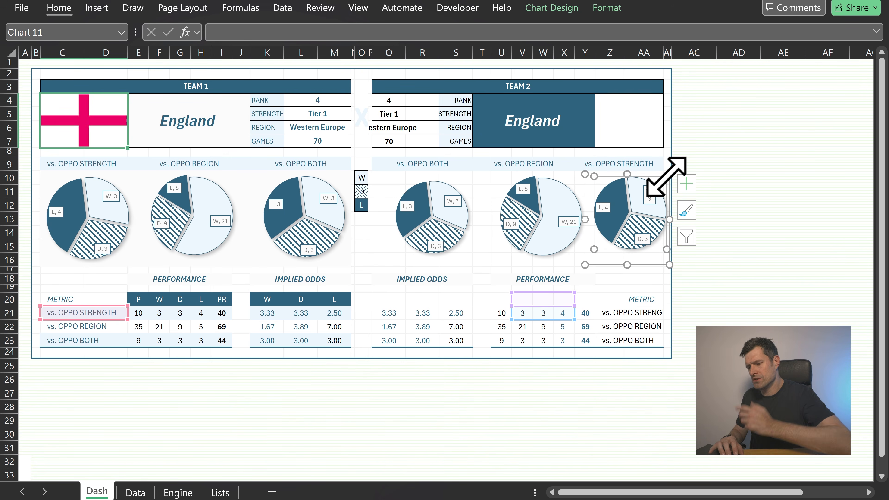
click(609, 276)
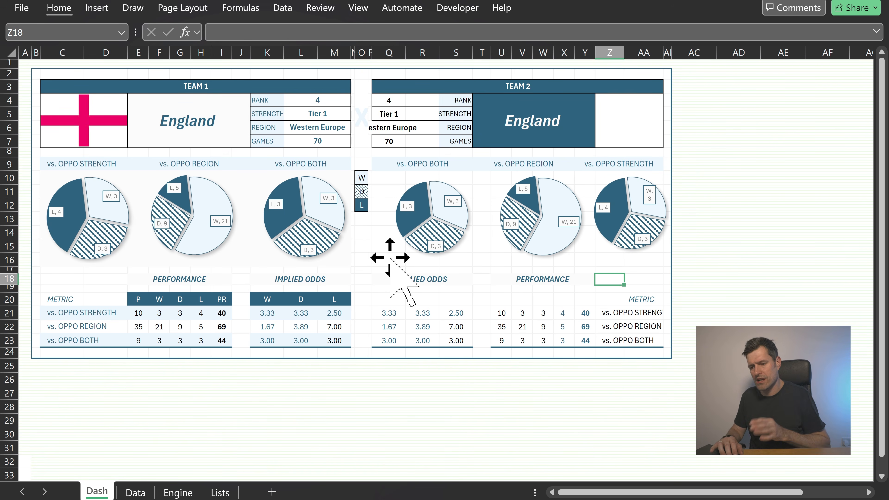
click(391, 178)
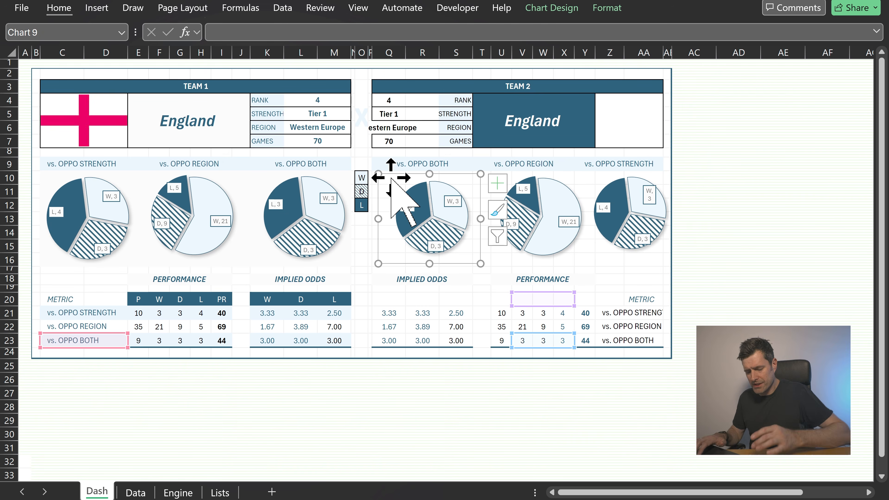
click(572, 179)
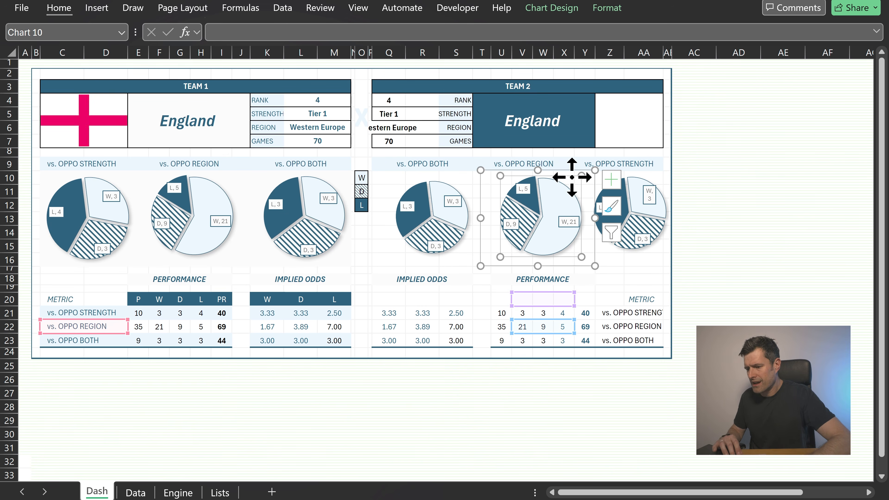
Fill the cells behind the team 2 pie charts with the same light background shade as team 1
click(615, 259)
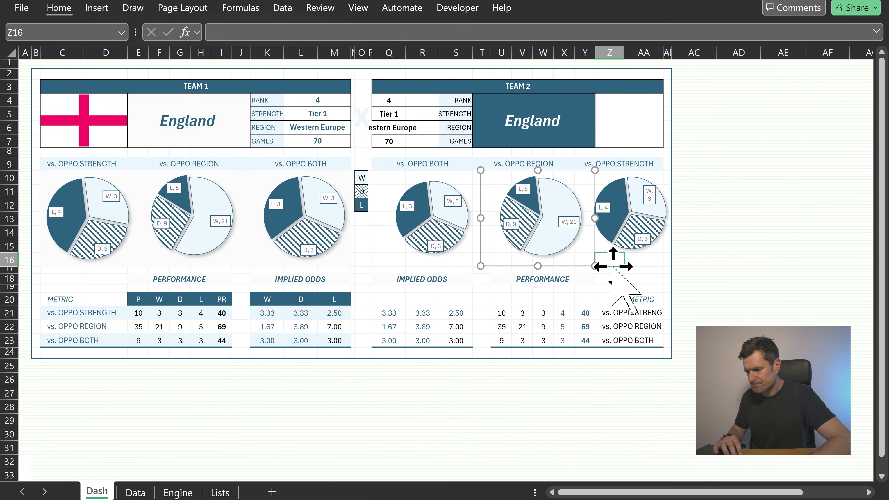
key(Right)
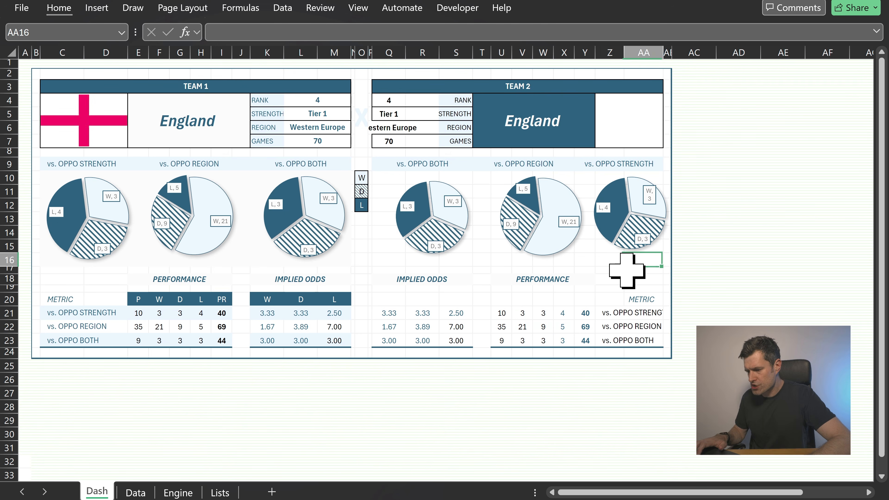
key(shift+Up)
key(shift+Up)
key(shift+Up)
key(shift+Up)
key(shift+Up)
key(shift+Up)
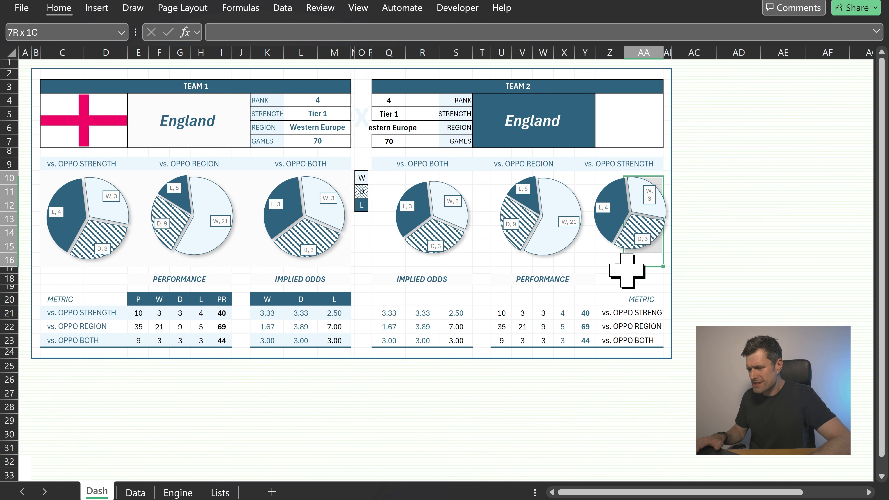
key(shift+Left)
key(shift+Left)
key(shift+Left)
key(shift+Left)
key(shift+Left)
key(shift+Left)
key(shift+Left)
key(shift+Left)
key(shift+Left)
key(shift+Left)
key(shift+Left)
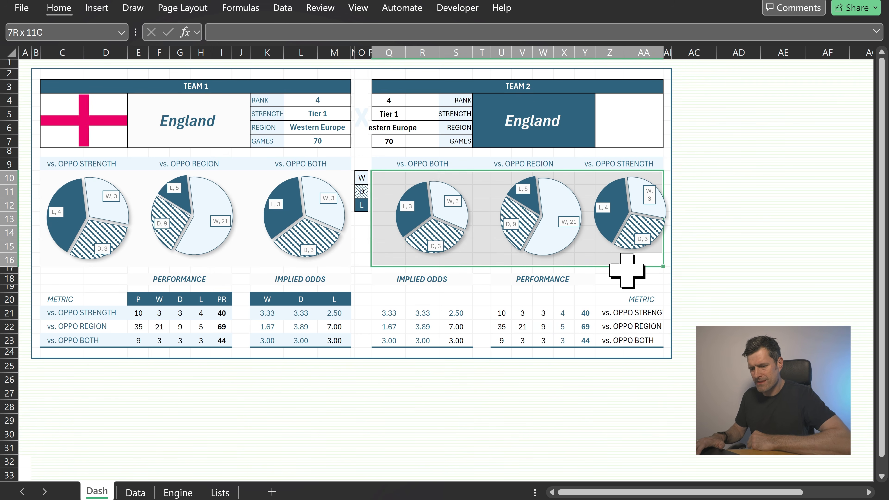
click(65, 14)
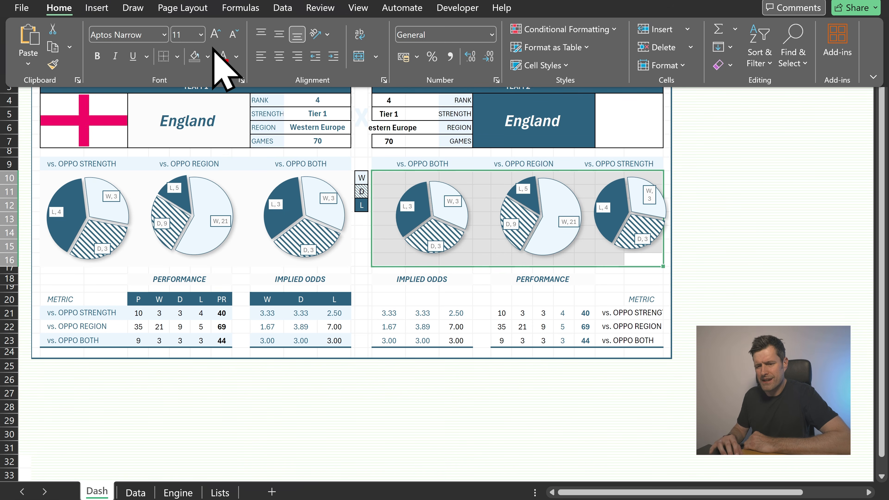
click(208, 56)
click(197, 152)
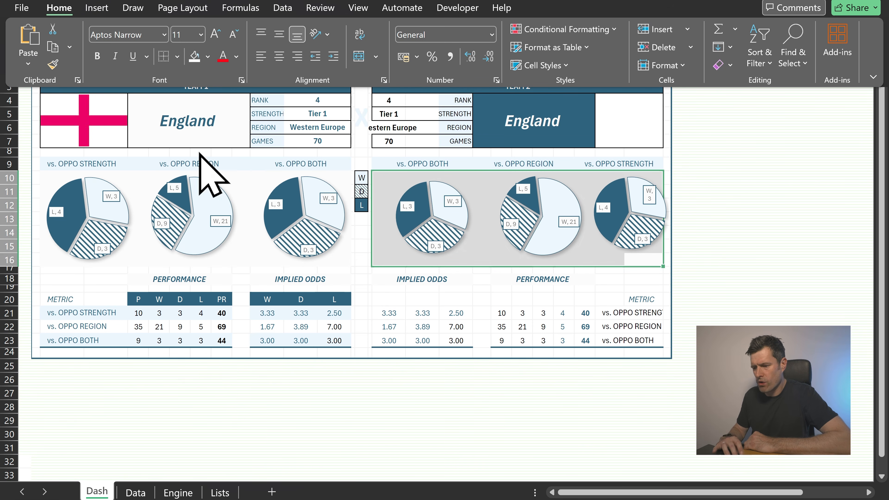
Nudge the team 2 vs. OPPO REGION and vs. OPPO STRENGTH pie charts slightly left to align them in the panel
click(706, 191)
click(707, 191)
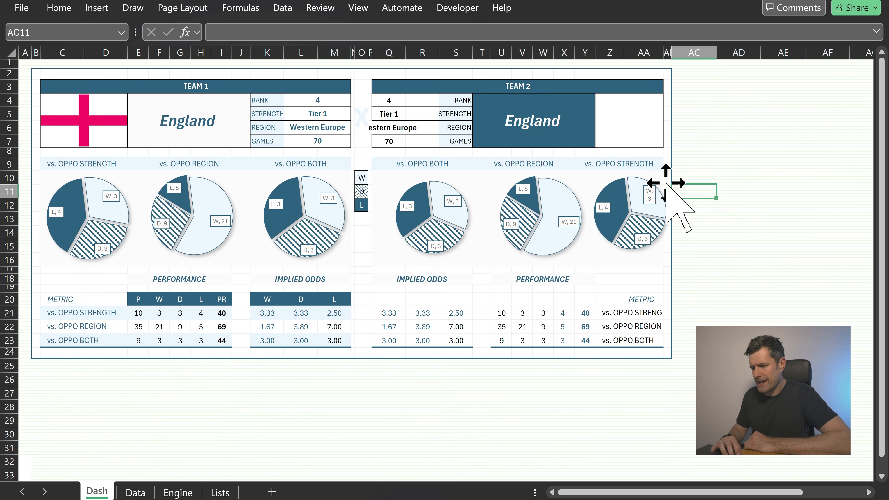
click(649, 187)
drag(563, 182, 549, 180)
click(654, 174)
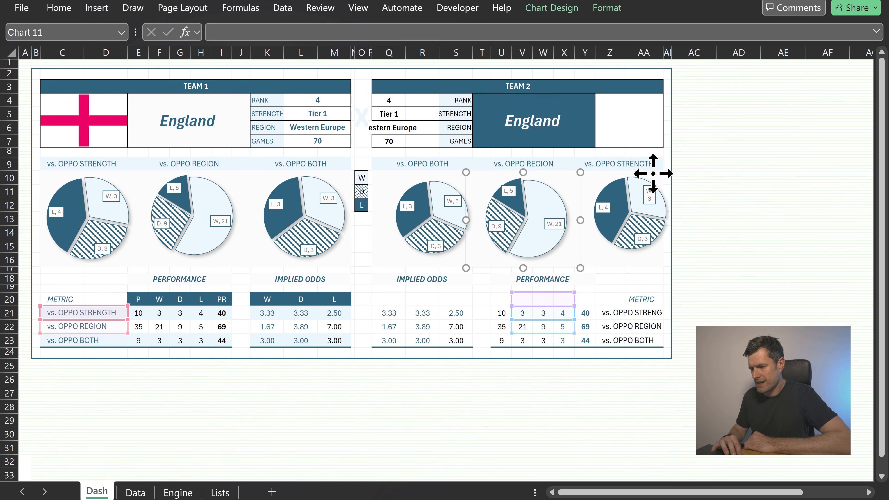
drag(655, 174, 644, 174)
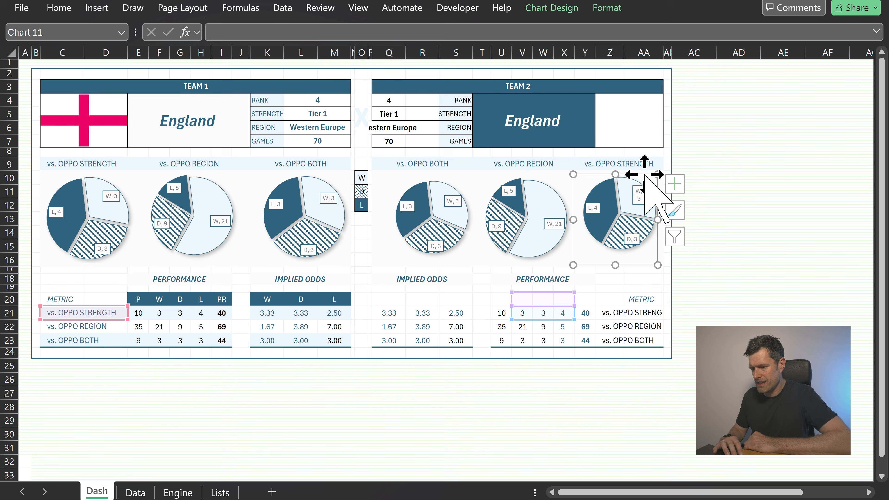
click(735, 207)
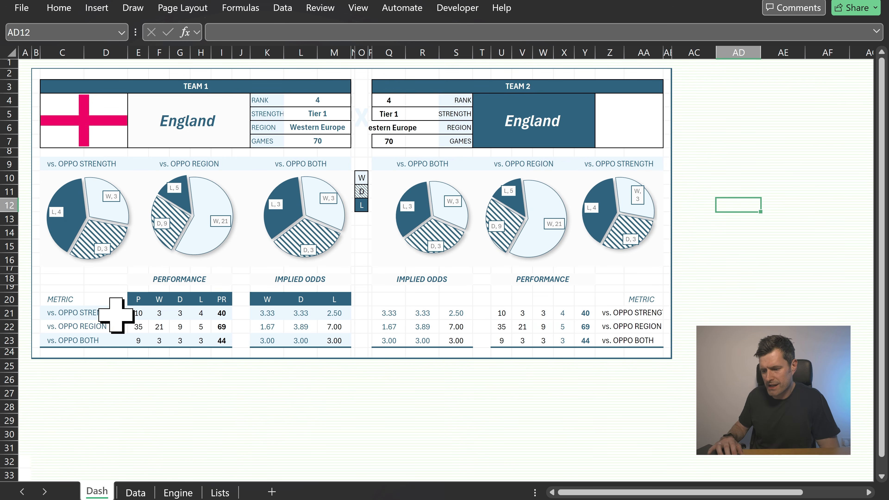
Shade the team 2 implied odds vs. OPPO STRENGTH row with a light blue theme fill
drag(389, 314, 390, 315)
key(shift+Right)
key(shift+Right)
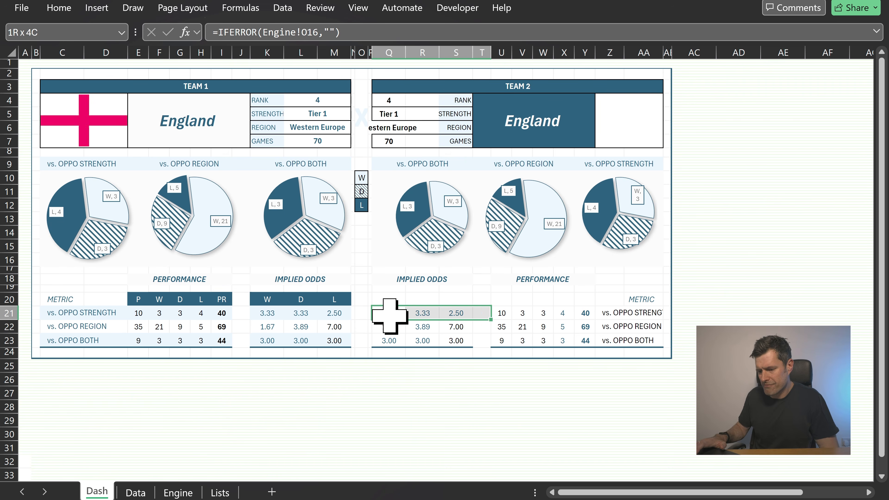
key(Left)
key(Left)
key(Left)
key(Left)
key(Left)
key(Left)
key(Left)
key(Left)
key(Left)
key(Left)
key(Left)
key(Left)
key(Left)
key(Left)
key(Left)
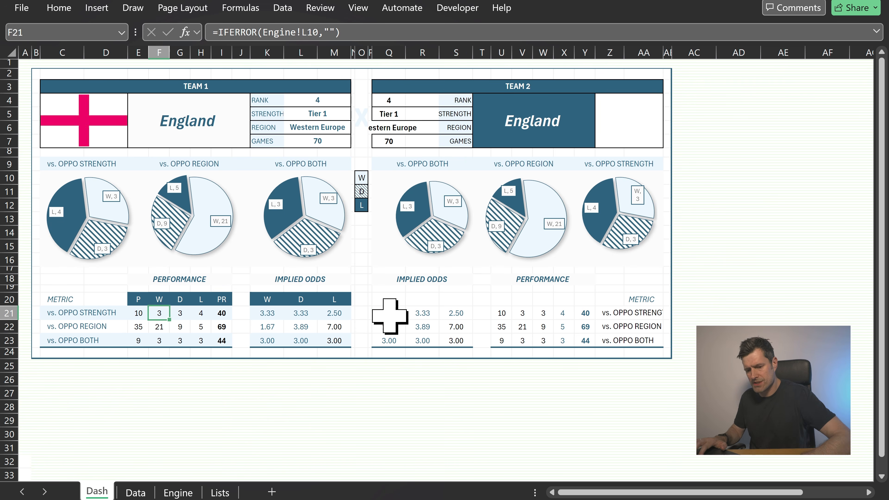
key(Right)
key(Right)
key(Right)
key(Right)
key(Right)
key(Right)
key(Right)
key(Right)
key(Right)
key(Right)
key(Right)
key(Right)
key(Right)
key(Right)
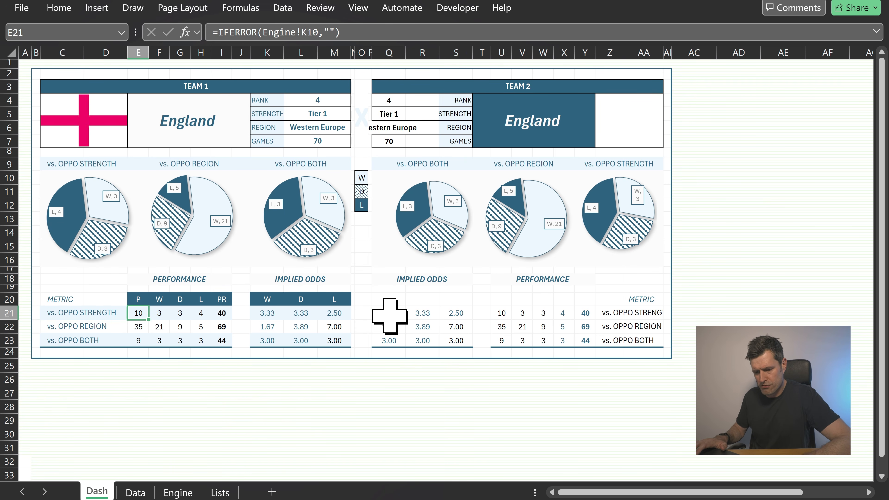
key(shift+Right)
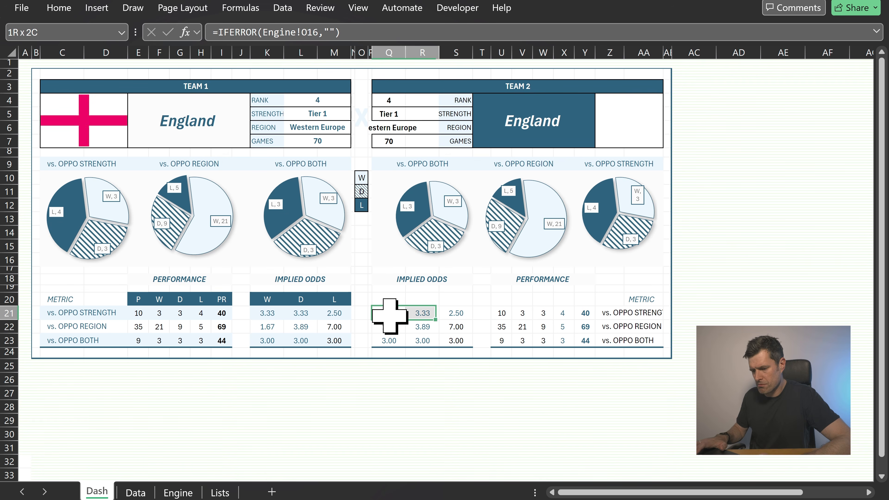
key(shift+Right)
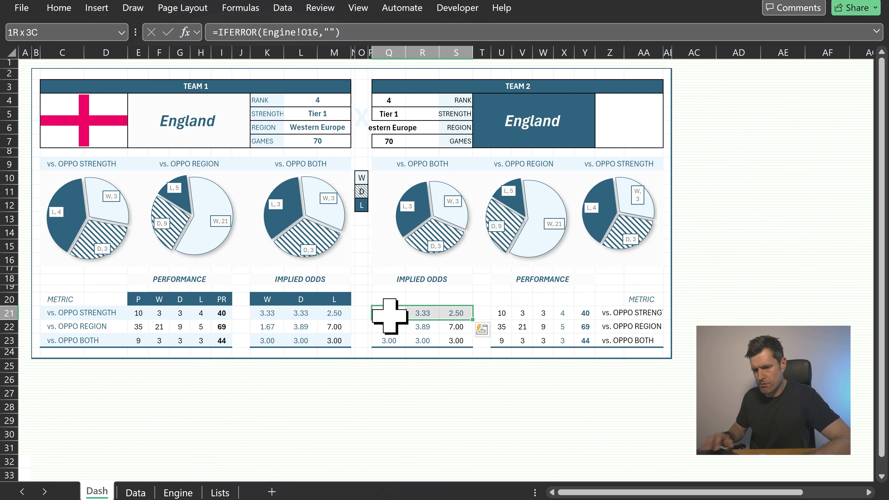
click(59, 9)
click(208, 56)
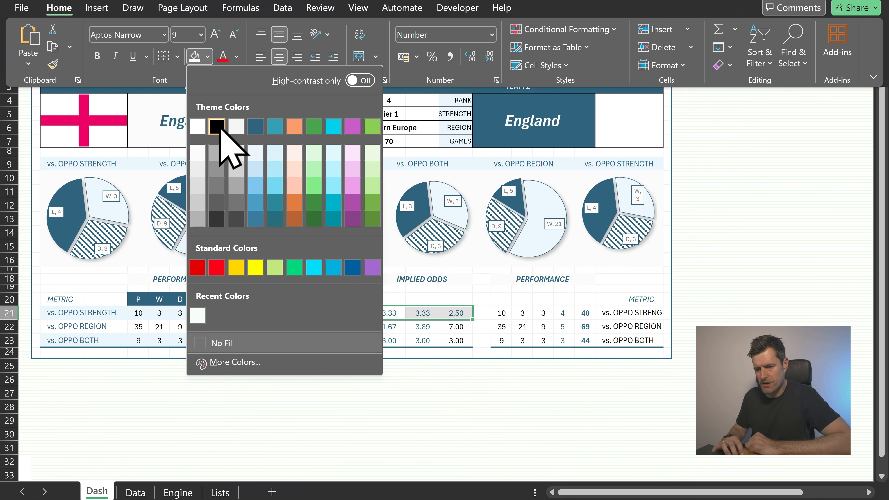
click(255, 151)
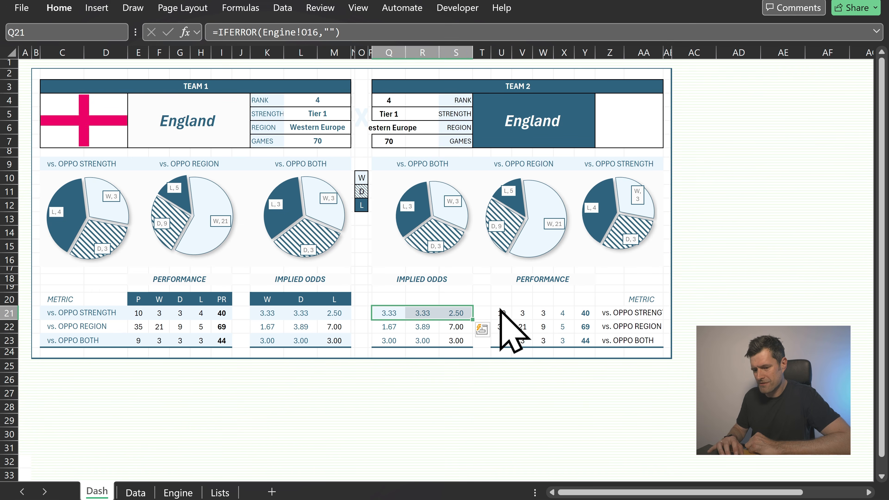
Repeat the light blue fill on the team 2 performance vs. OPPO STRENGTH row and the implied odds vs. OPPO BOTH row
click(501, 313)
key(shift+Right)
key(shift+Right)
key(shift+Right)
key(shift+Right)
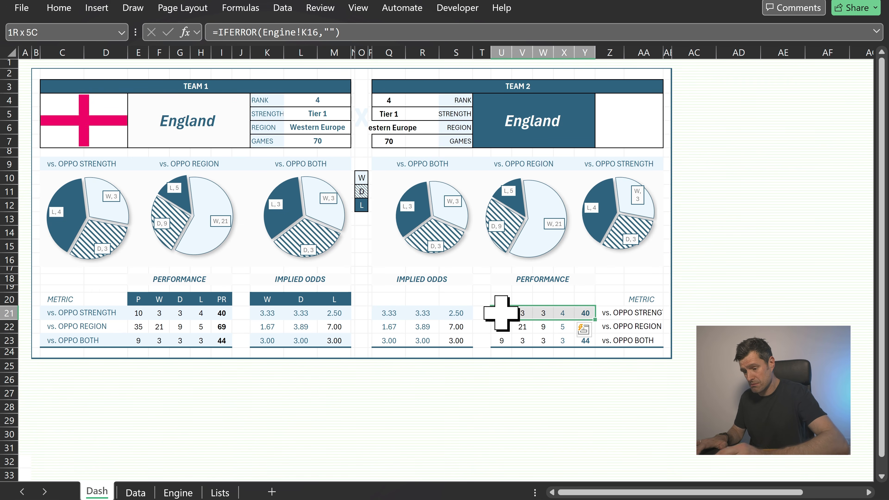
key(F4)
key(Down)
key(Down)
key(Left)
key(Left)
key(Left)
key(Left)
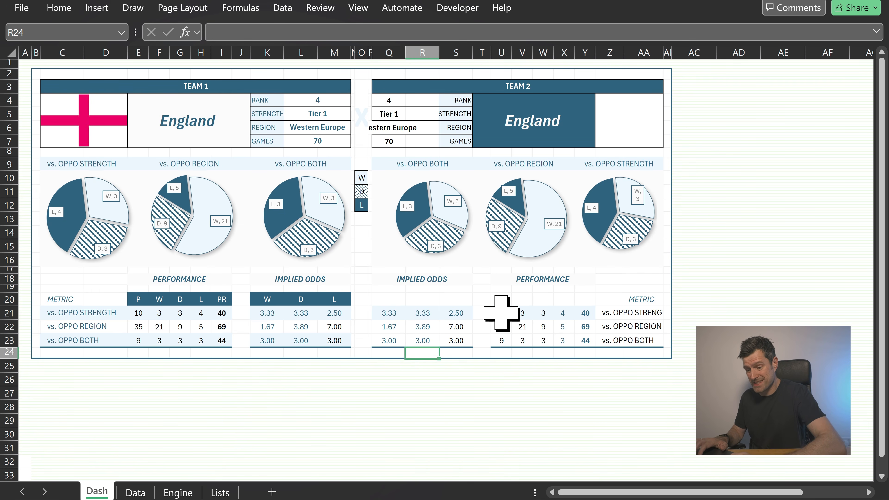
key(shift+Right)
key(shift+Right)
key(F4)
Extend the light blue fill across the team 2 performance and metric cells of the vs. OPPO BOTH row
key(Right)
key(Right)
key(Right)
key(Right)
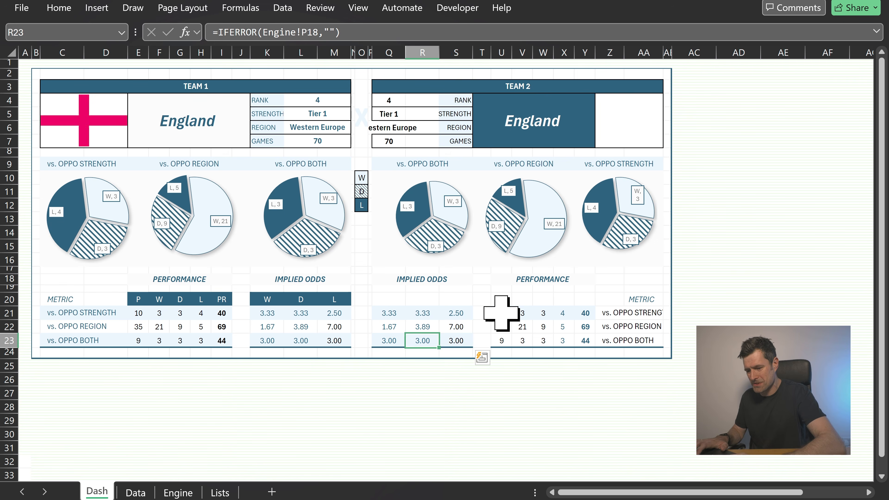
key(shift+Right)
key(shift+Right)
key(shift+Right)
key(shift+Right)
key(shift+Right)
key(shift+Right)
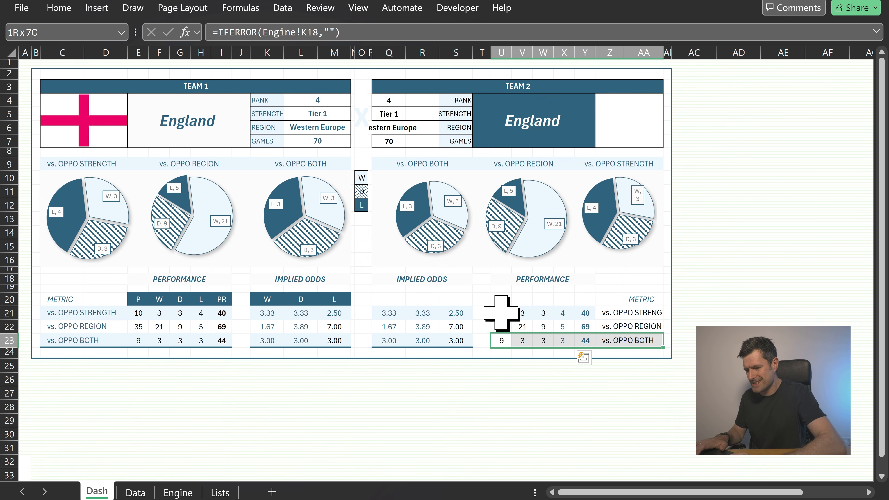
key(F4)
click(501, 313)
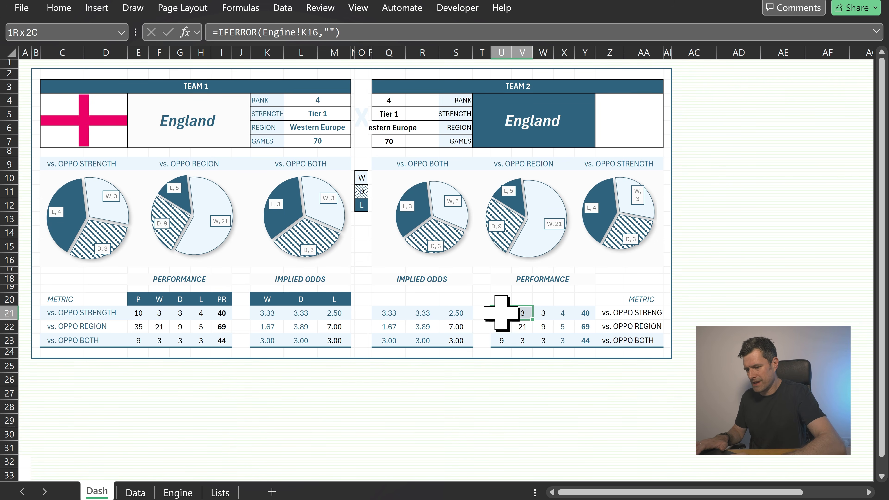
key(shift+Right)
key(shift+Right)
key(shift+Right)
key(shift+Right)
key(shift+Right)
key(shift+Right)
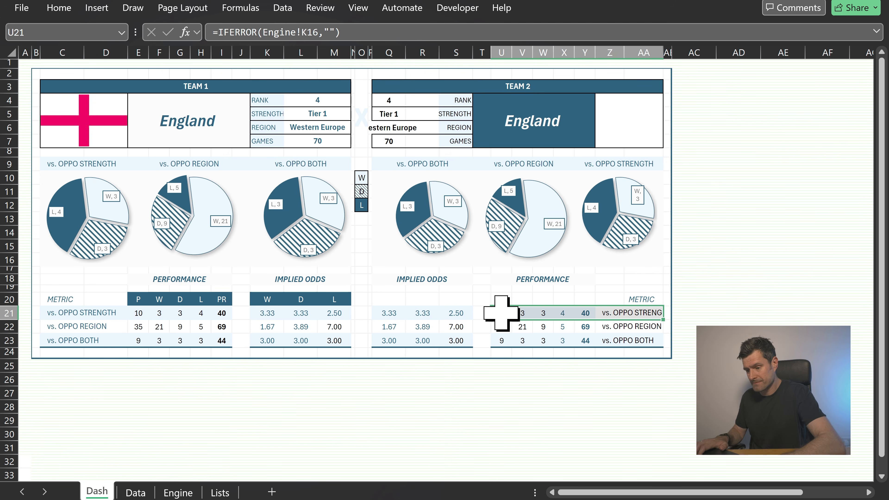
Copy the team 1 implied odds W, D, L header and paste it onto the team 2 implied odds header
key(Up)
key(Up)
key(Left)
key(Left)
key(Left)
key(Left)
key(Left)
key(Left)
key(Left)
key(Left)
key(Left)
key(Down)
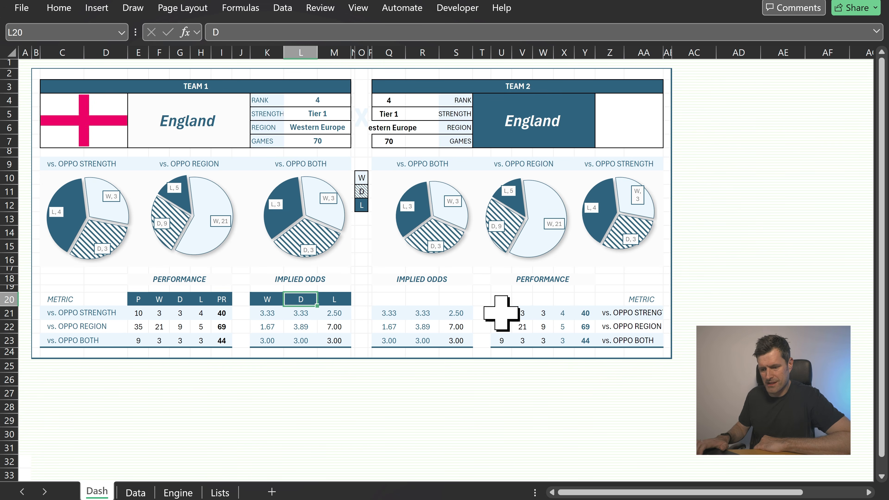
key(Left)
key(shift+Right)
key(shift+Right)
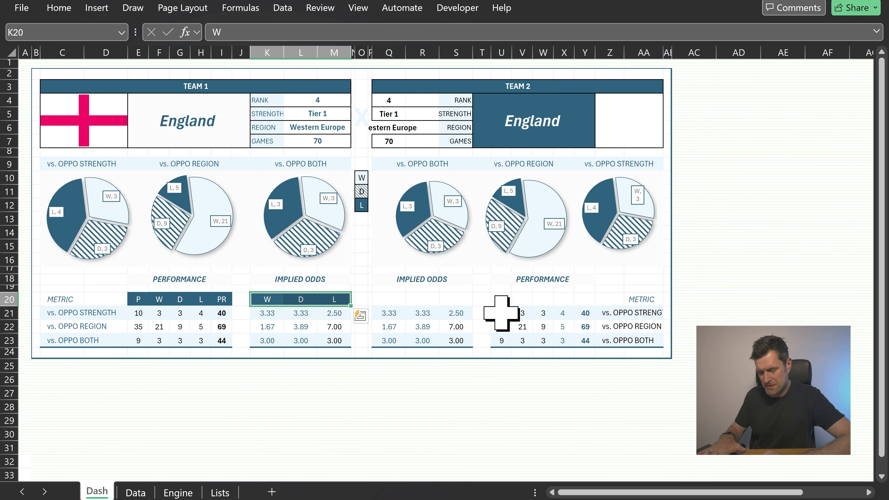
key(ctrl+c)
key(Right)
key(Right)
key(Right)
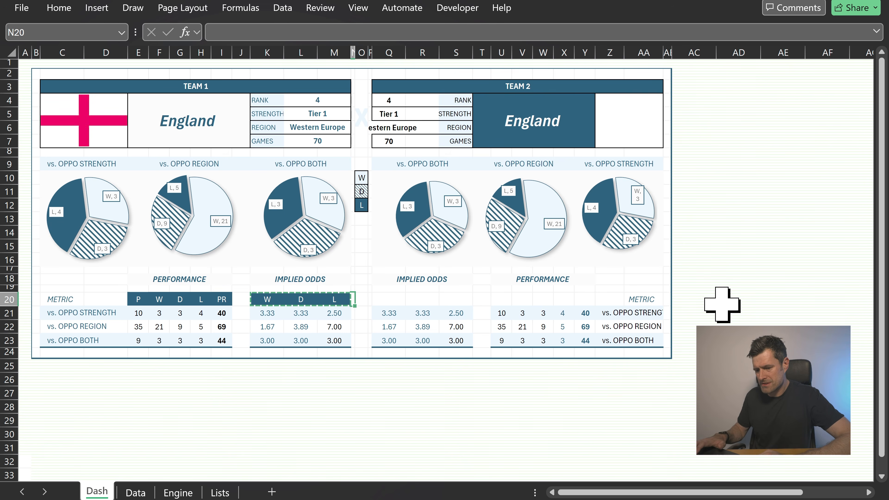
key(Right)
key(Right)
key(Right)
key(ctrl+v)
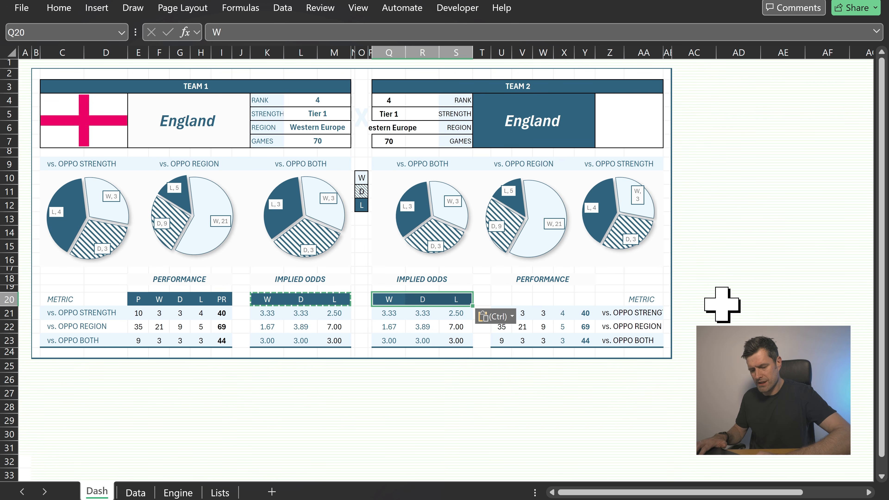
key(Escape)
Copy the team 1 performance P, W, D, L, PR header and paste it onto the team 2 performance header
key(Left)
key(Left)
key(Left)
key(Left)
key(Left)
key(Left)
key(Left)
key(Left)
key(Left)
key(Left)
key(Left)
key(Left)
key(Left)
key(Right)
key(Right)
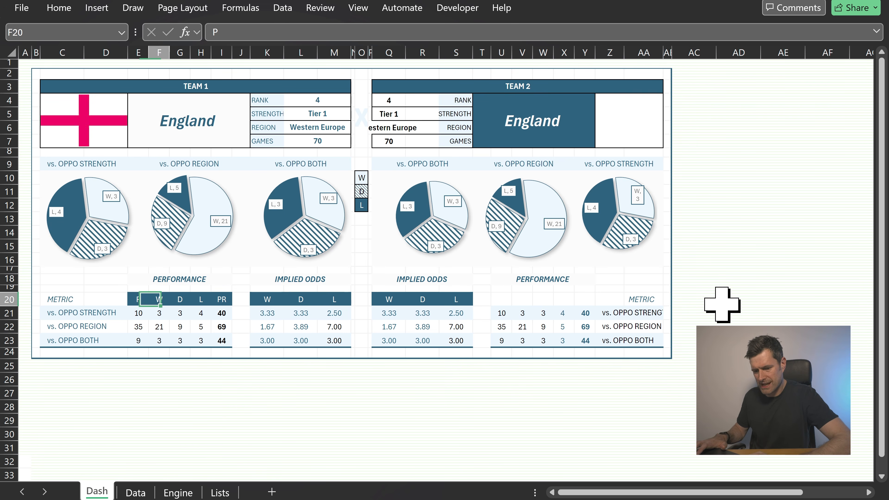
key(shift+Right)
key(shift+Right)
key(shift+Right)
key(shift+Right)
key(shift+Right)
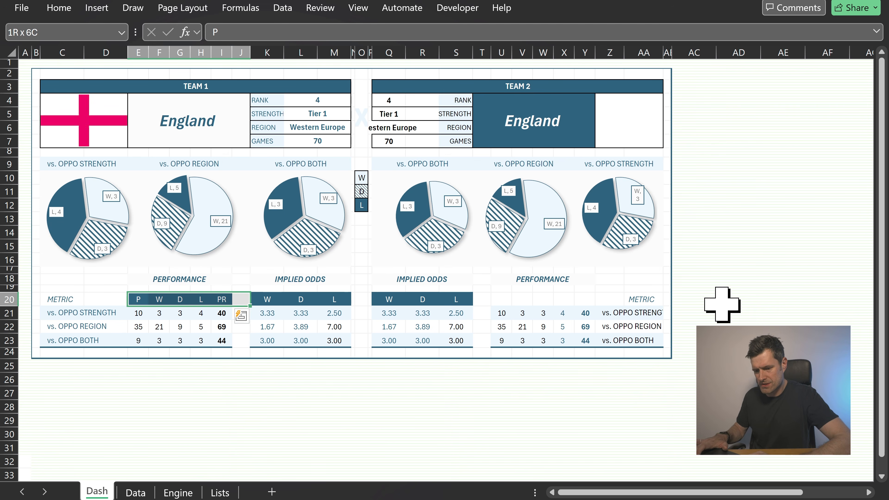
key(shift+Left)
key(ctrl+c)
key(Right)
key(Right)
key(Right)
key(Right)
key(Right)
key(Right)
key(Right)
key(Right)
key(Right)
key(Right)
key(Right)
key(Right)
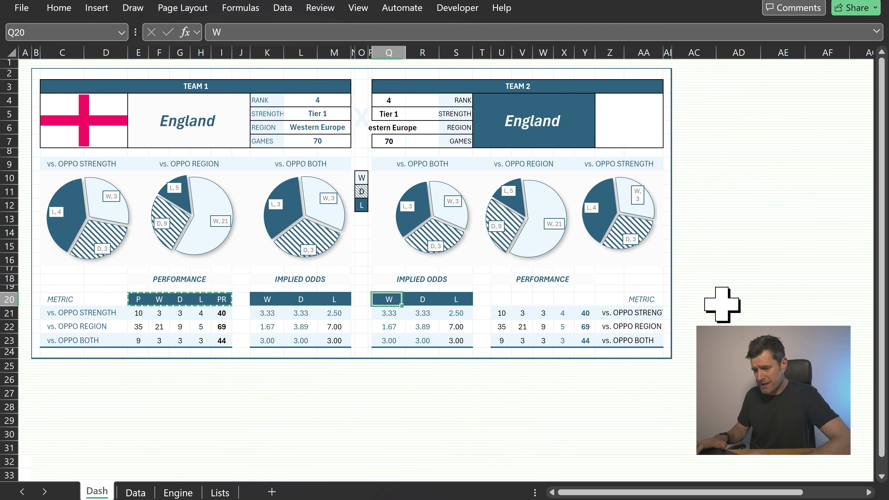
key(Right)
key(Right)
key(Right)
key(Right)
key(ctrl+v)
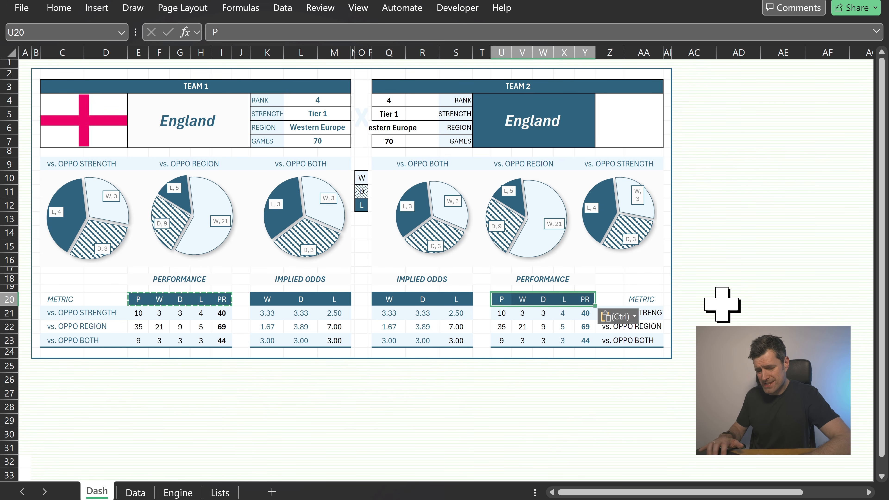
key(Escape)
click(62, 7)
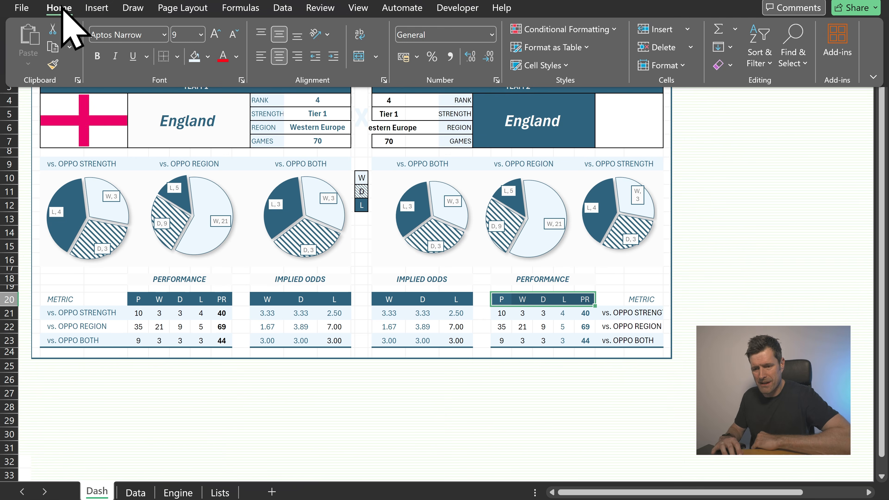
click(208, 57)
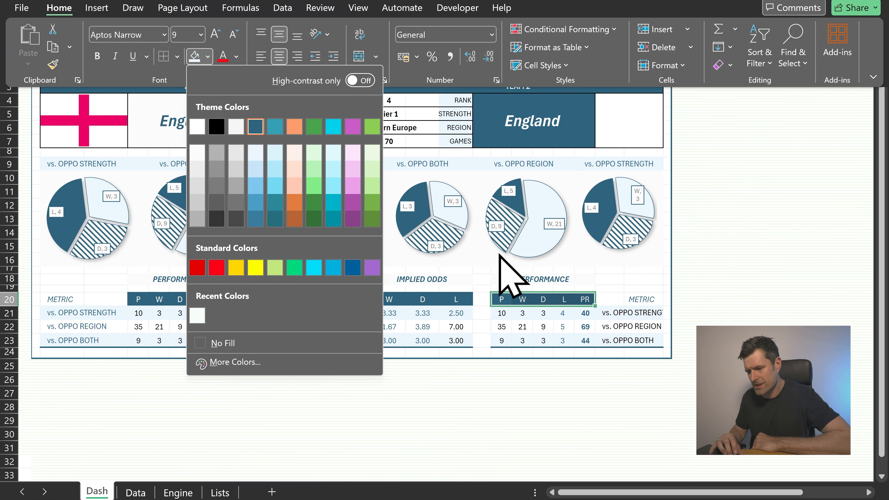
key(Escape)
key(Escape)
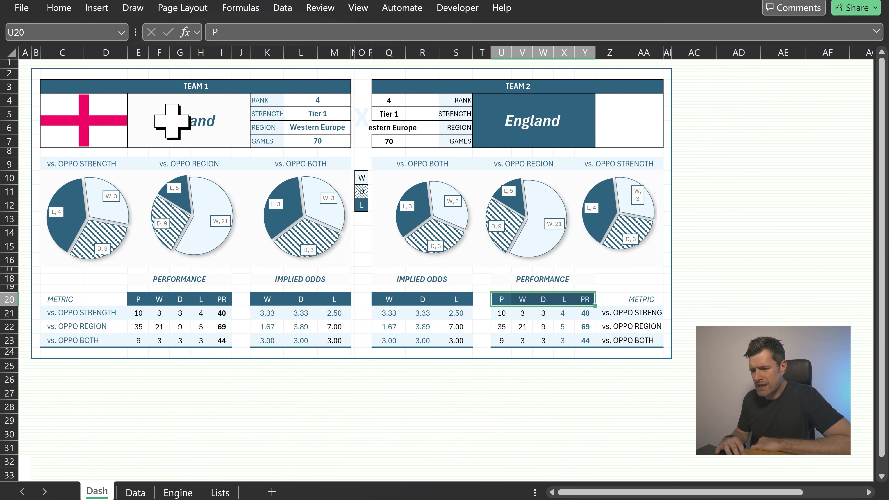
Pick Croatia as the team 2 country and scroll through the country dropdown list
click(565, 103)
click(602, 101)
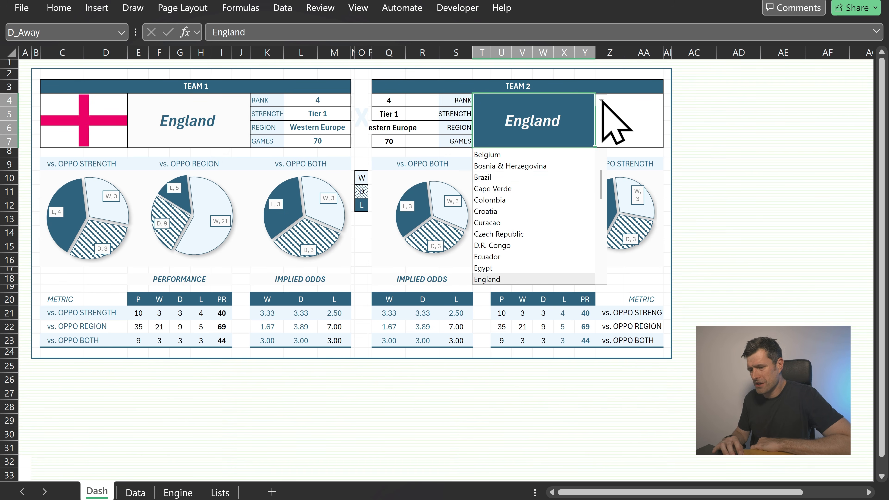
click(527, 212)
click(601, 101)
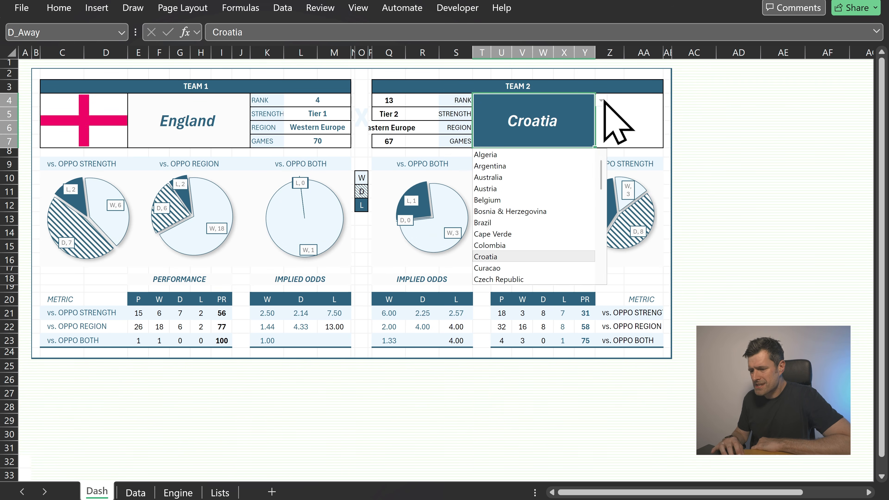
drag(603, 184, 605, 229)
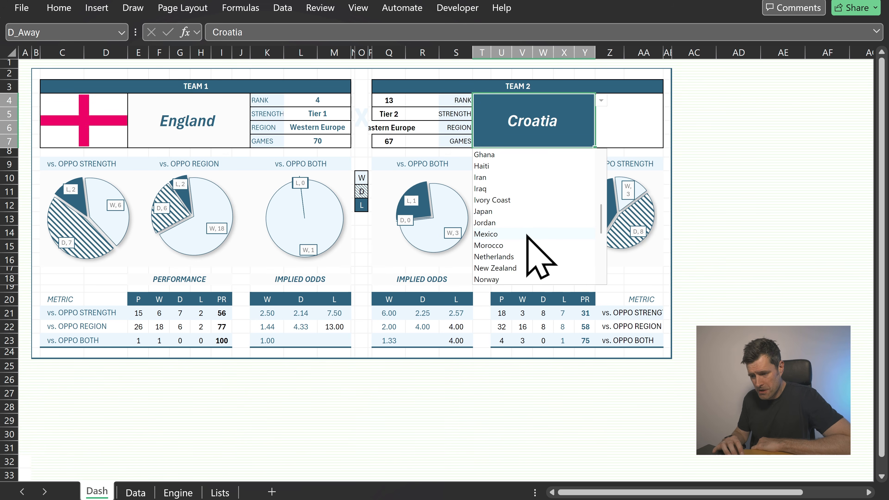
click(697, 231)
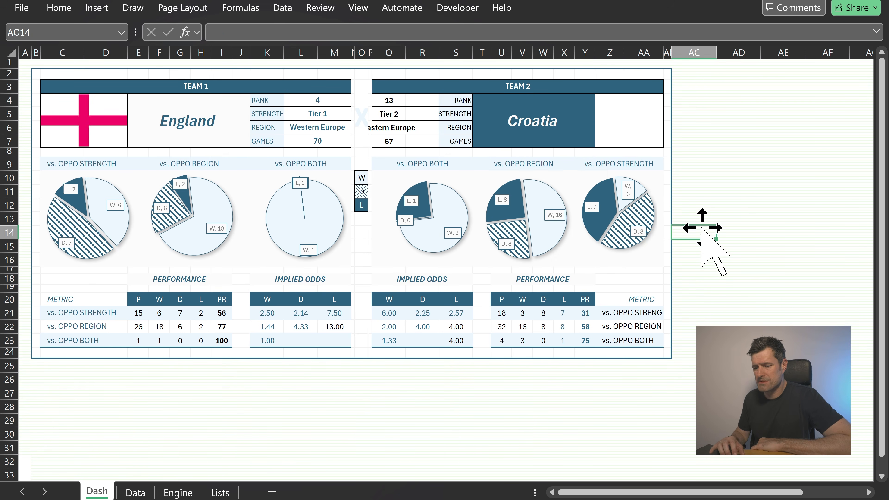
Inspect the data validation settings of the team 1 country cell
click(189, 123)
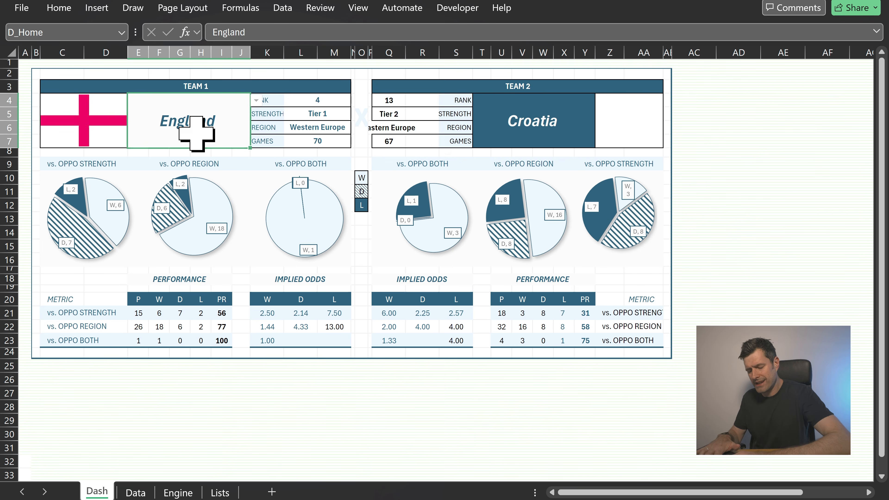
key(alt)
key(a)
key(v)
key(v)
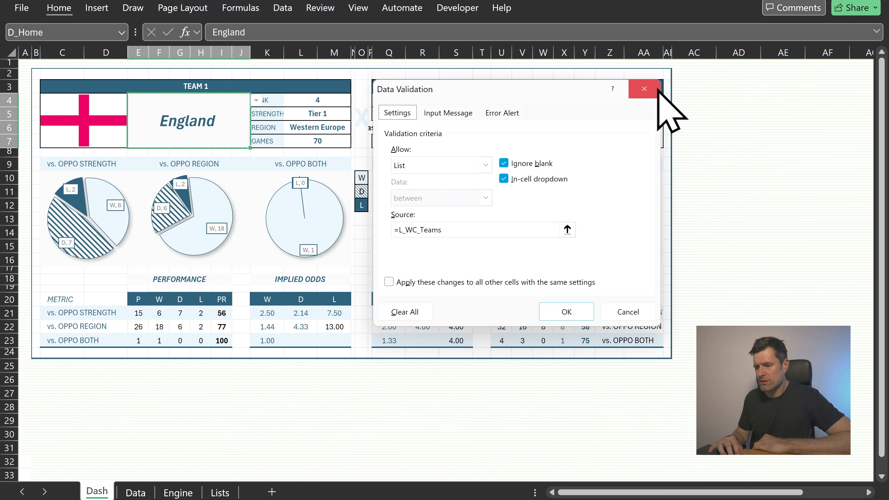
click(644, 89)
Browse the Data and Lists sheets to find the team lists
click(200, 418)
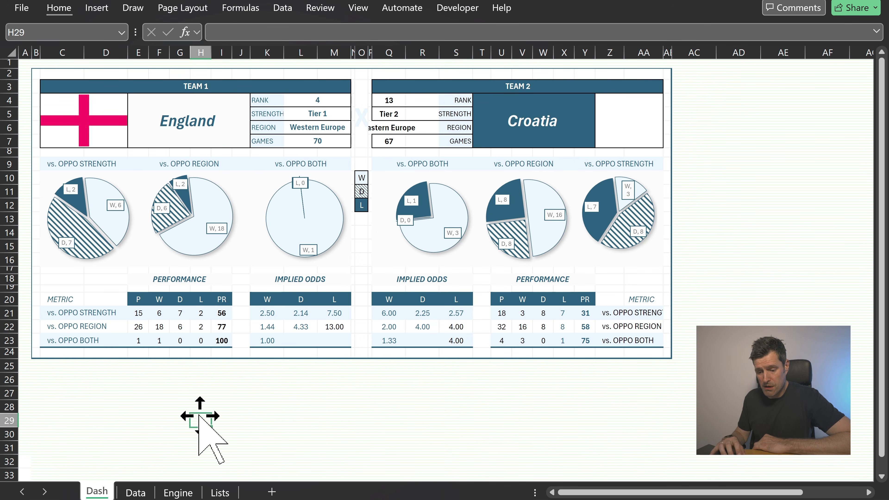
click(137, 492)
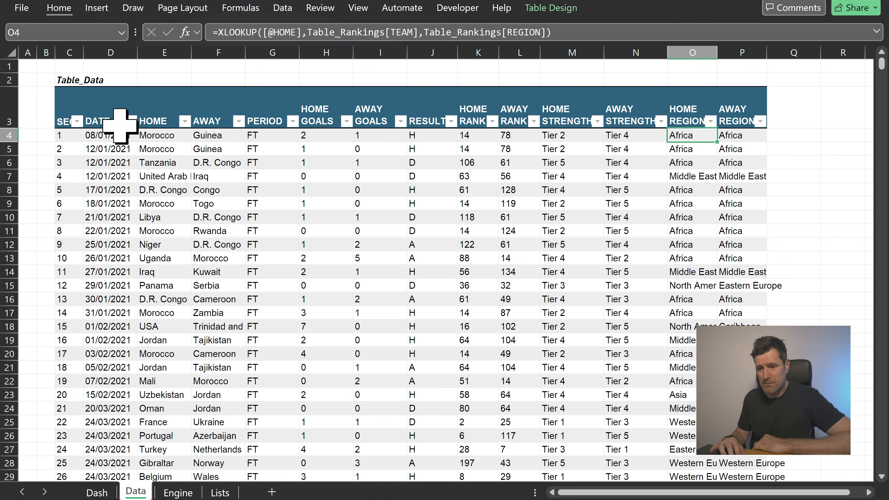
click(188, 72)
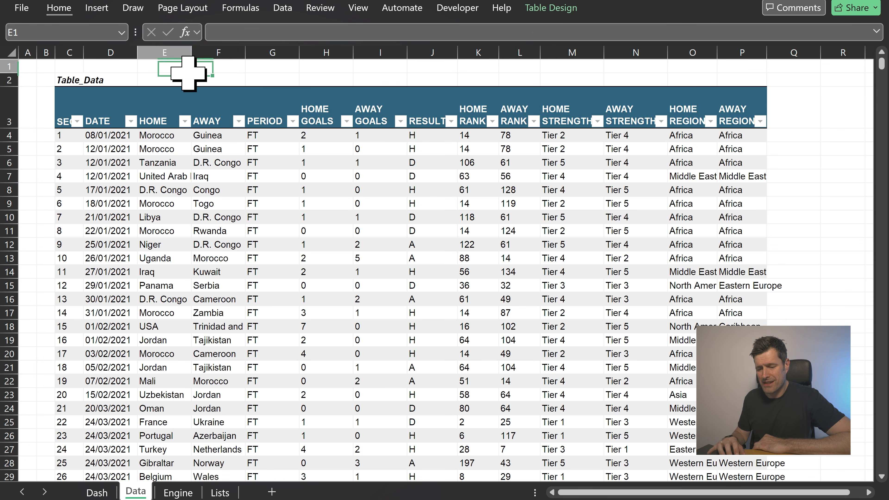
click(97, 493)
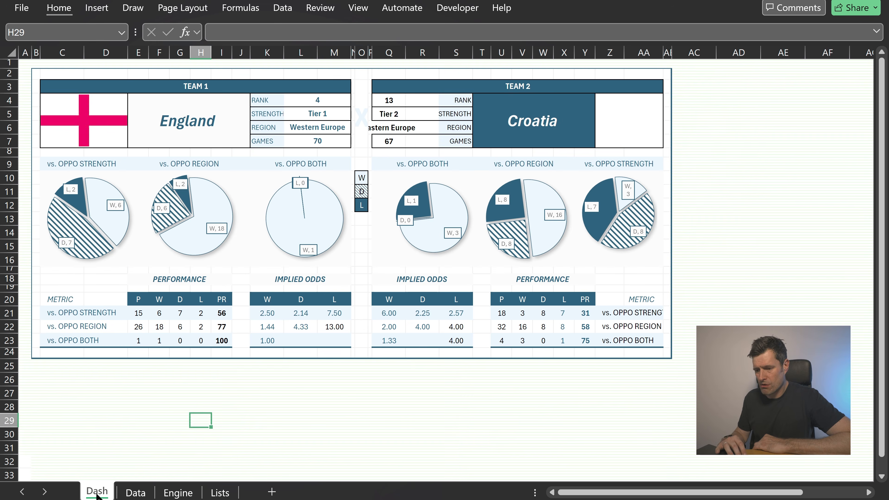
click(220, 493)
click(305, 102)
key(Left)
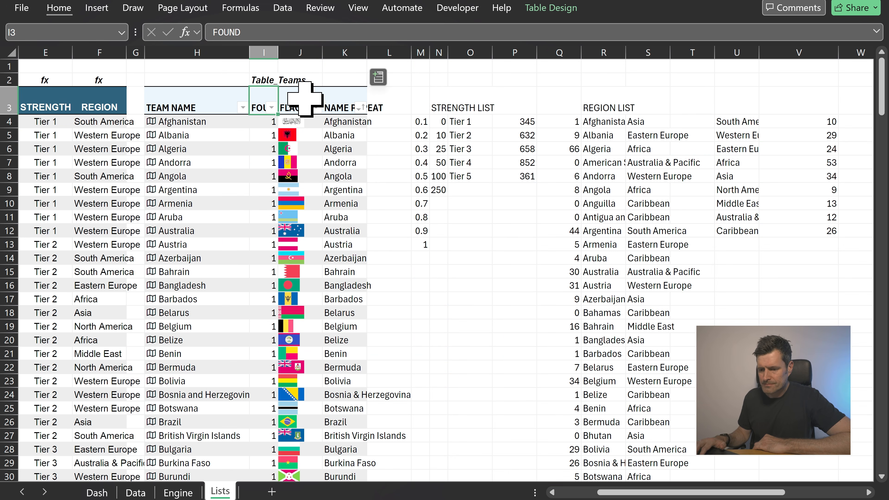
key(Left)
key(Left)
key(Left)
key(Left)
key(Left)
key(Left)
key(Left)
key(Left)
key(Right)
key(Right)
key(Right)
key(Right)
key(Right)
key(Right)
key(Right)
key(Right)
key(Right)
key(Right)
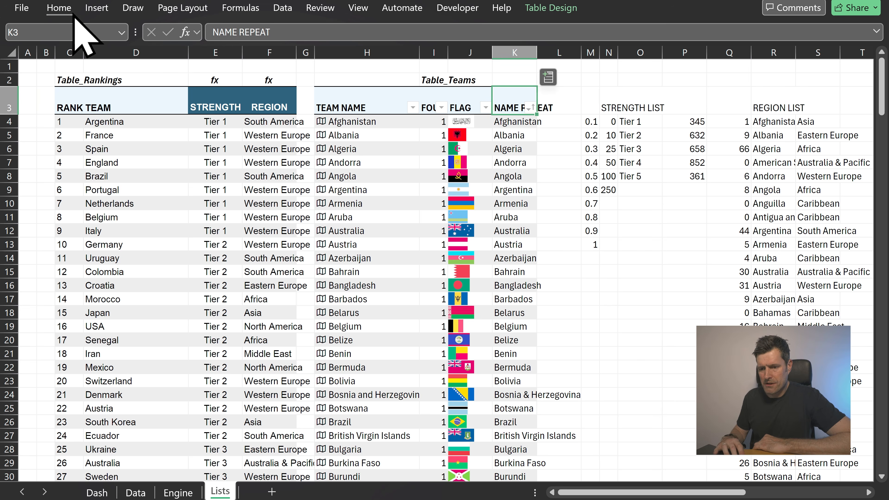
Jump to the L_WC_Teams range and view the World Cup teams table
click(122, 32)
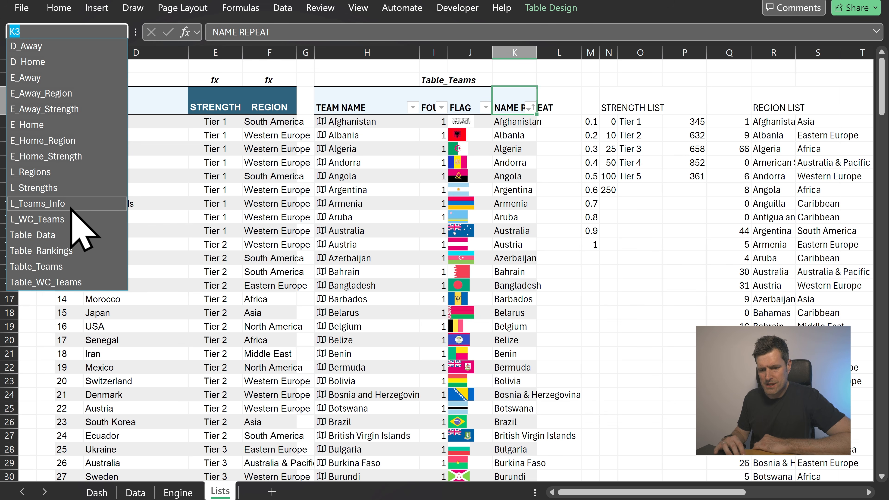
click(35, 220)
scroll(482, 217, right, 3)
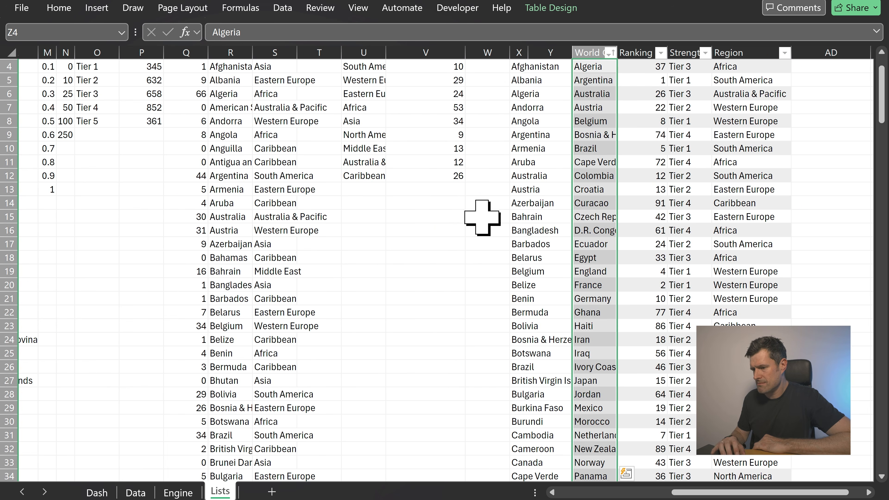
scroll(482, 218, up, 1)
scroll(482, 217, right, 4)
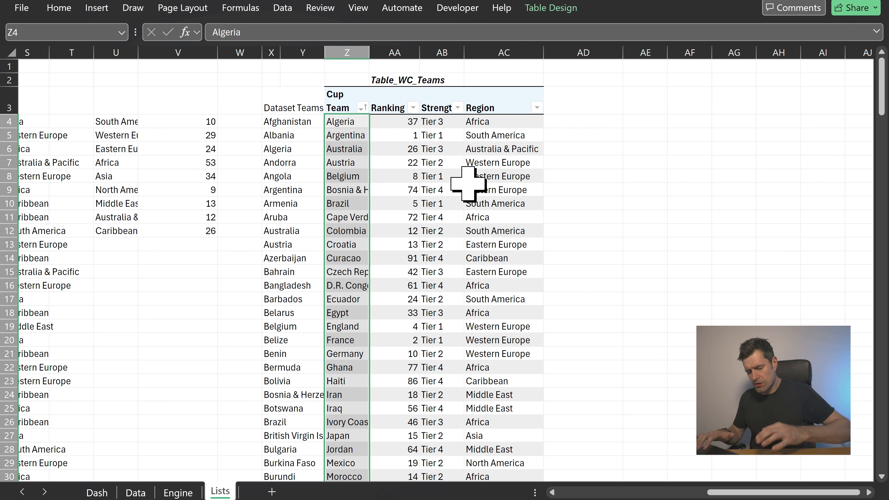
Define a new name Dynamic_Teams referring to =Table_WC_Teams[World Cup Team] in the Name Manager
key(ctrl+F3)
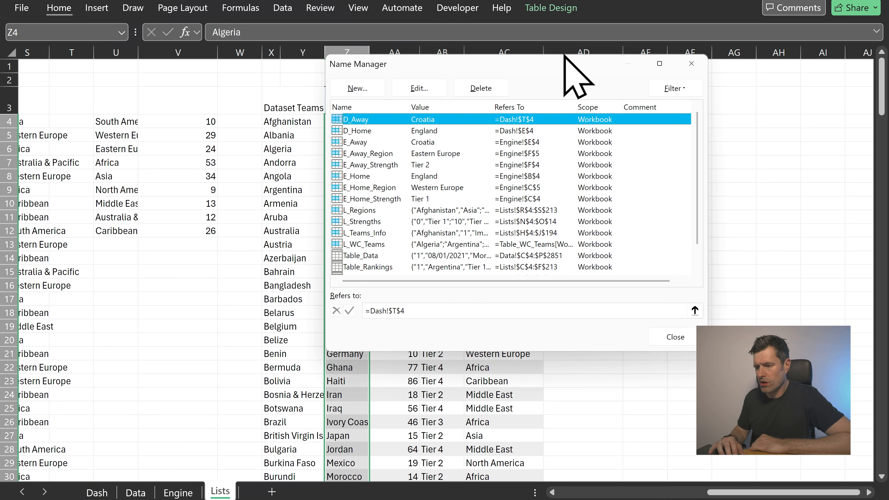
drag(587, 66, 684, 64)
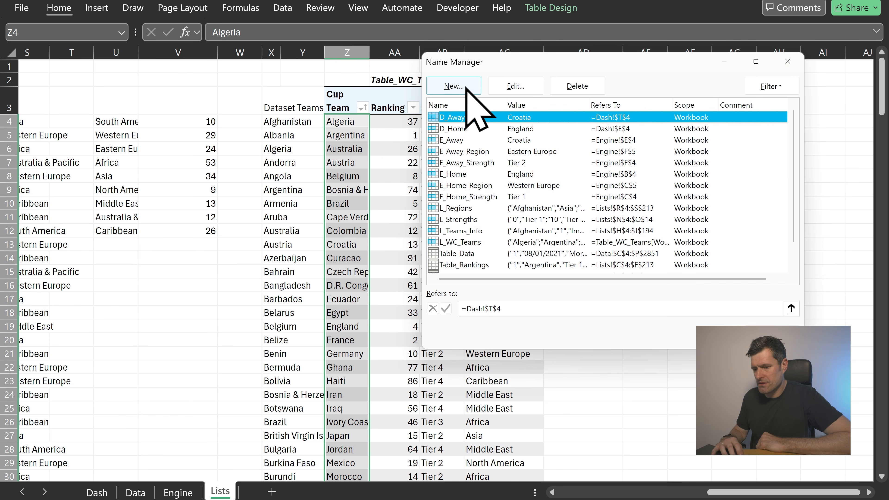
click(454, 86)
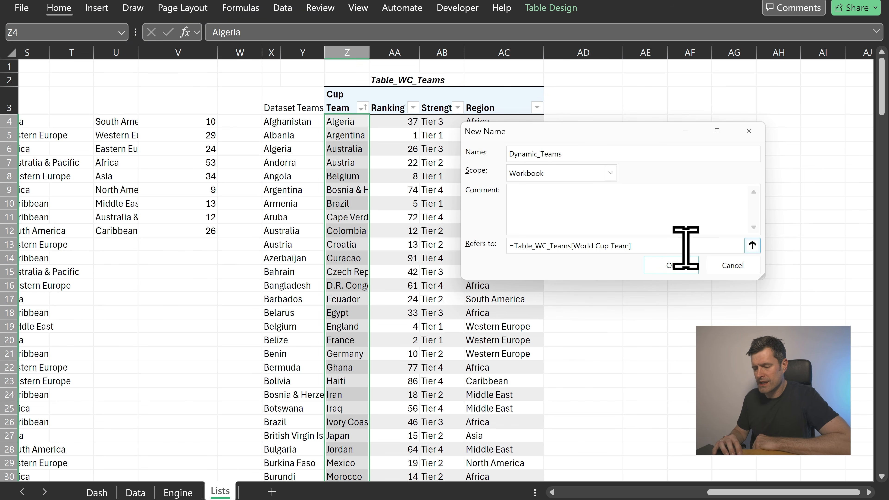
drag(686, 248, 468, 245)
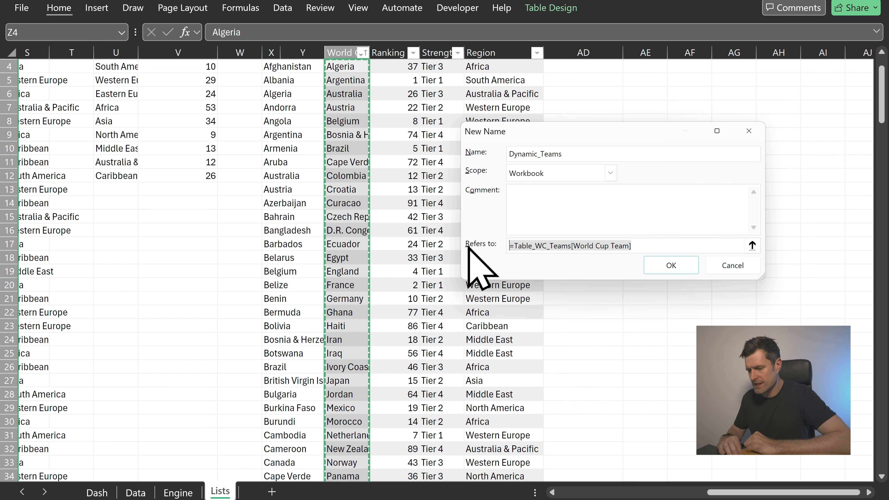
key(BackSpace)
click(360, 221)
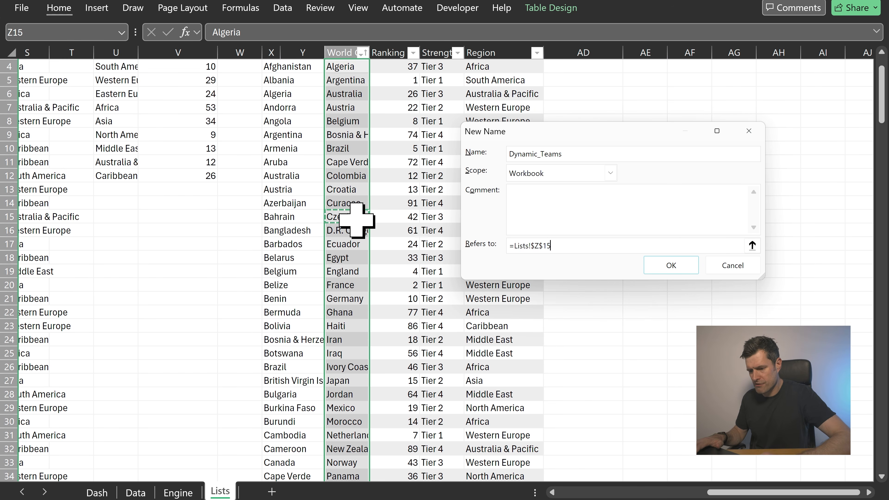
key(ctrl+Up)
key(Down)
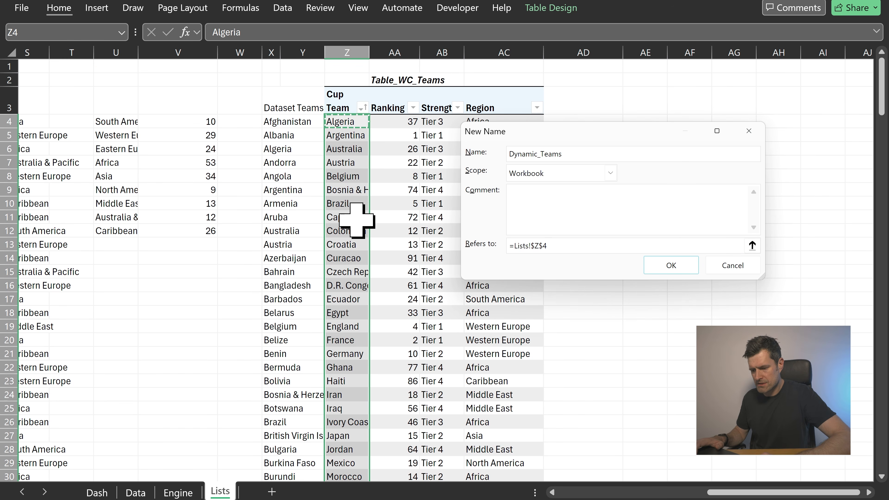
key(ctrl+shift+Down)
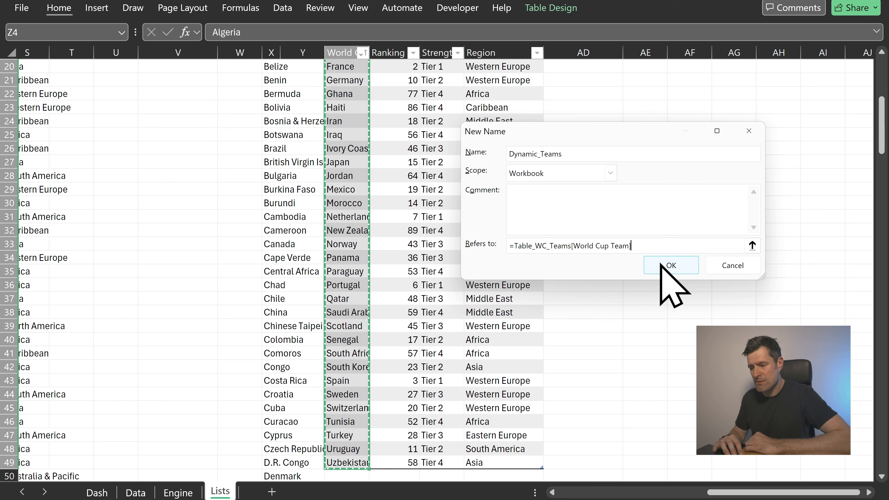
click(670, 266)
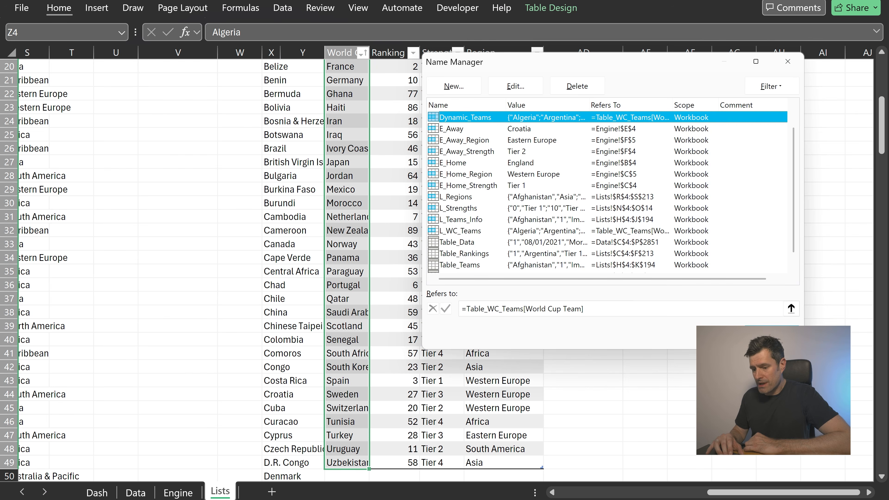
click(771, 334)
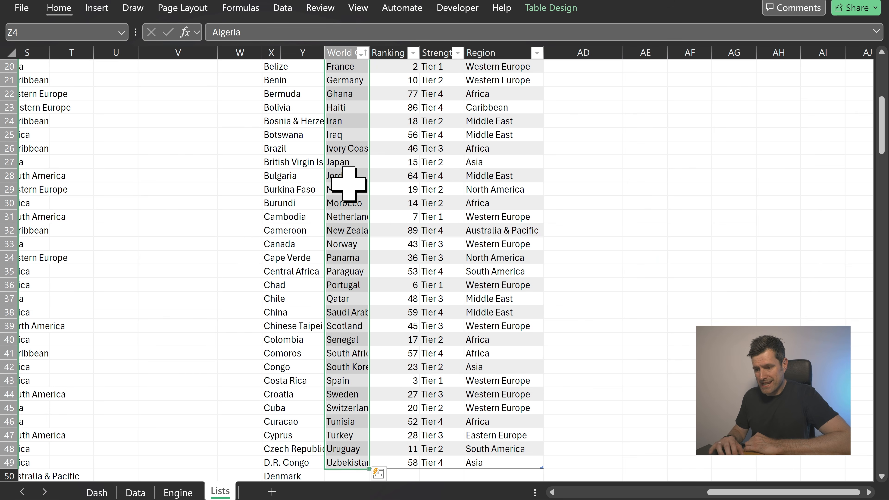
Delete the Mexico row from the World Cup teams table
click(349, 186)
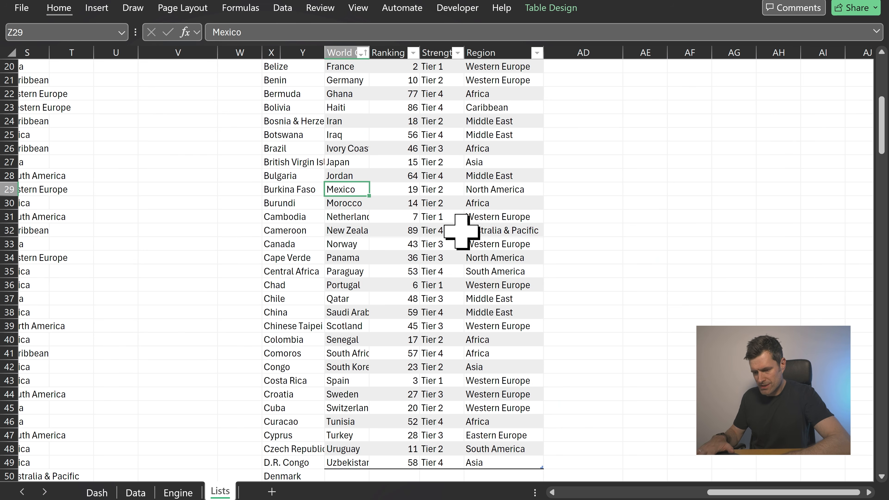
key(alt)
key(h)
key(d)
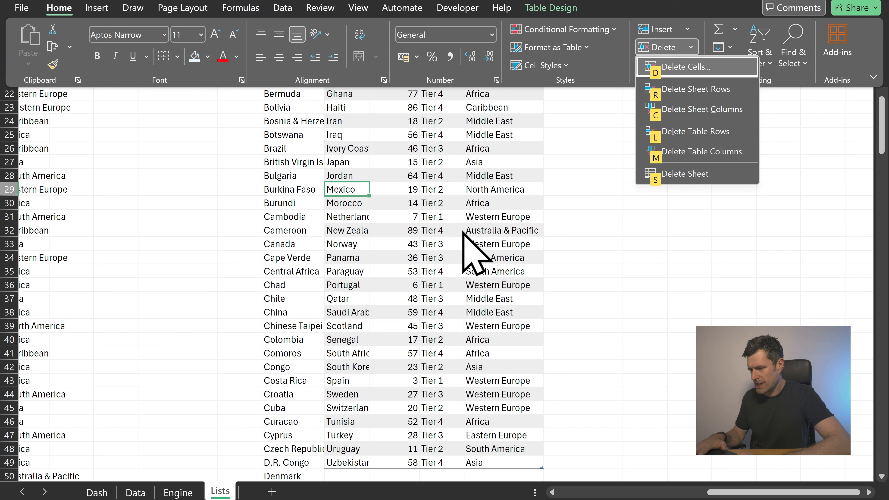
key(l)
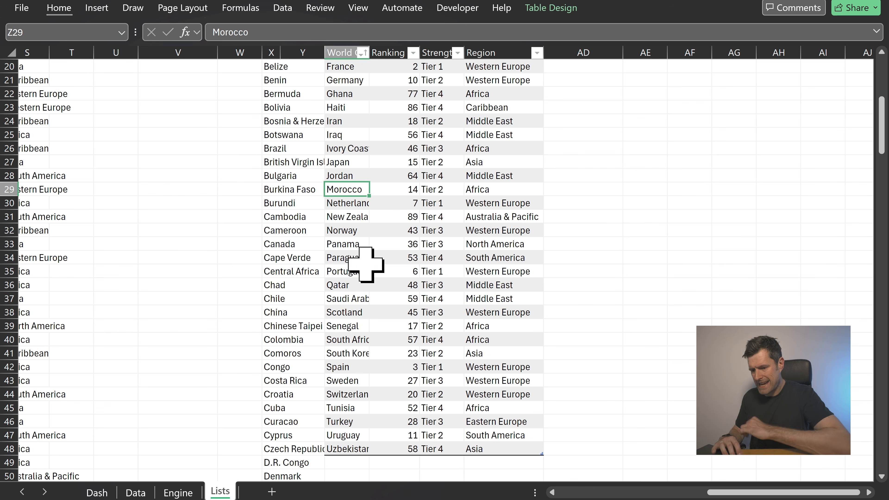
click(366, 272)
Check the team 2 country dropdown list on the dashboard
click(106, 494)
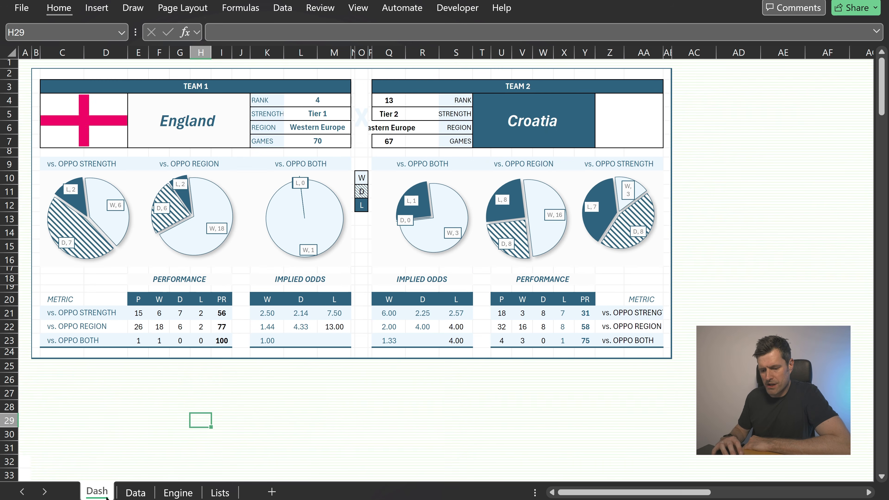
click(534, 112)
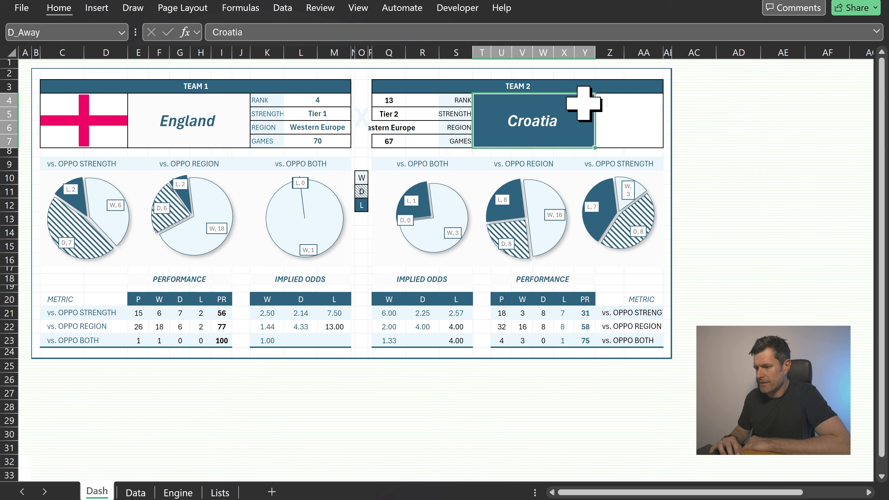
click(601, 101)
scroll(556, 215, down, 3)
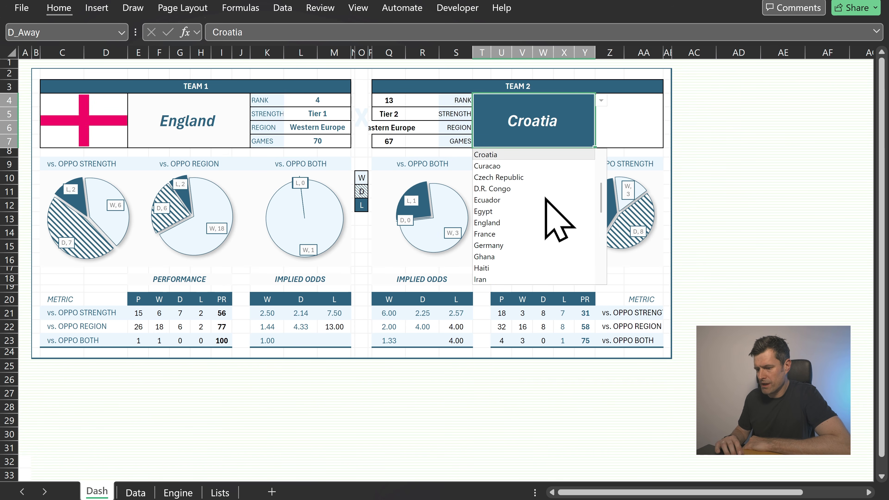
scroll(559, 220, down, 3)
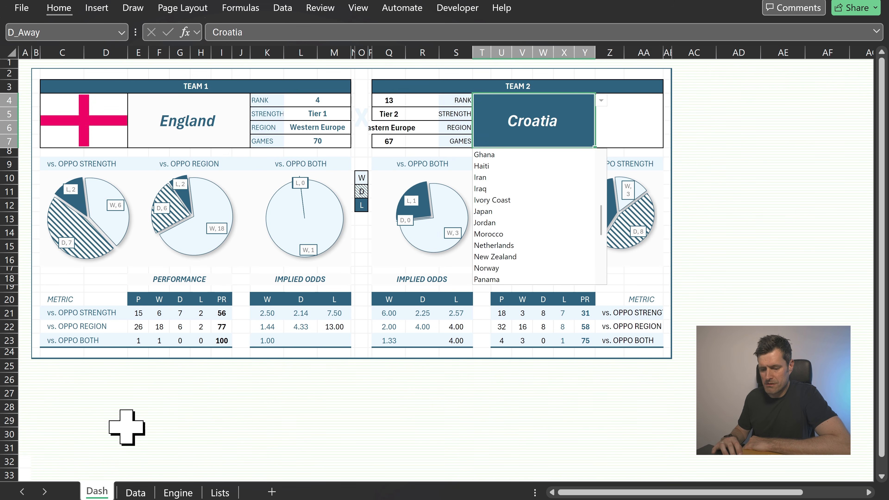
click(123, 429)
Add Mexico as a new entry at the end of the World Cup teams table
click(220, 492)
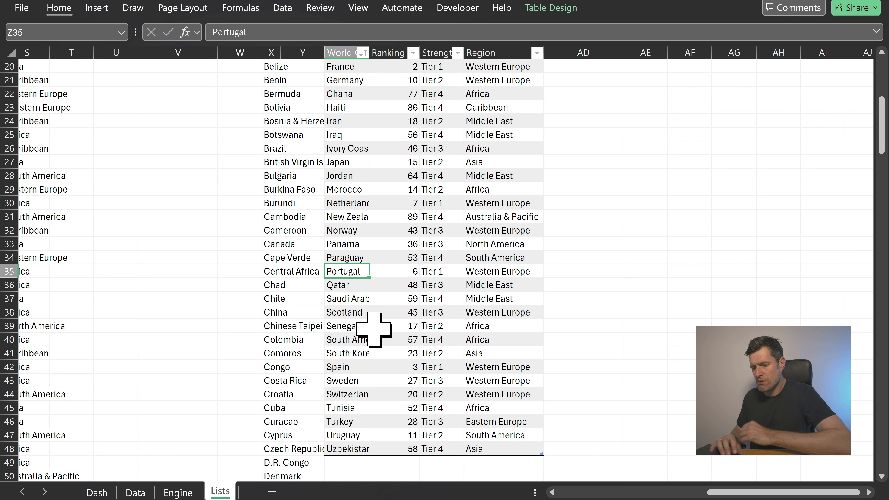
key(ctrl+Down)
key(Down)
text(Mor)
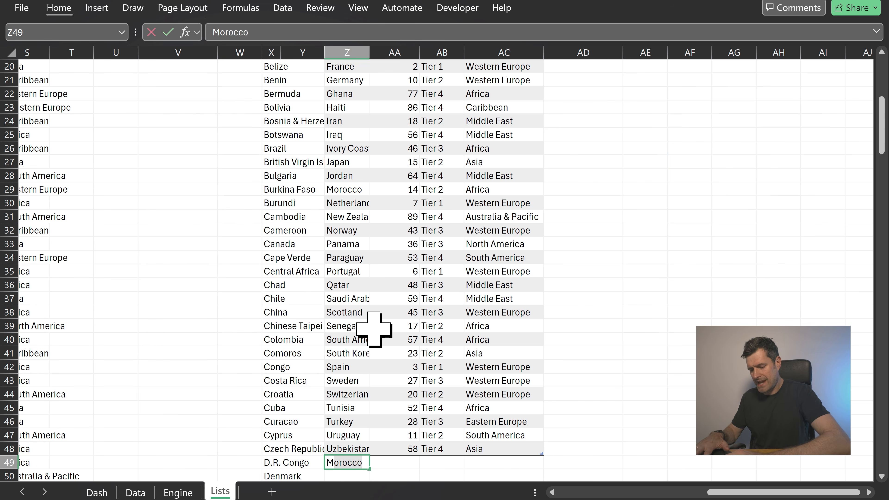
text(exi)
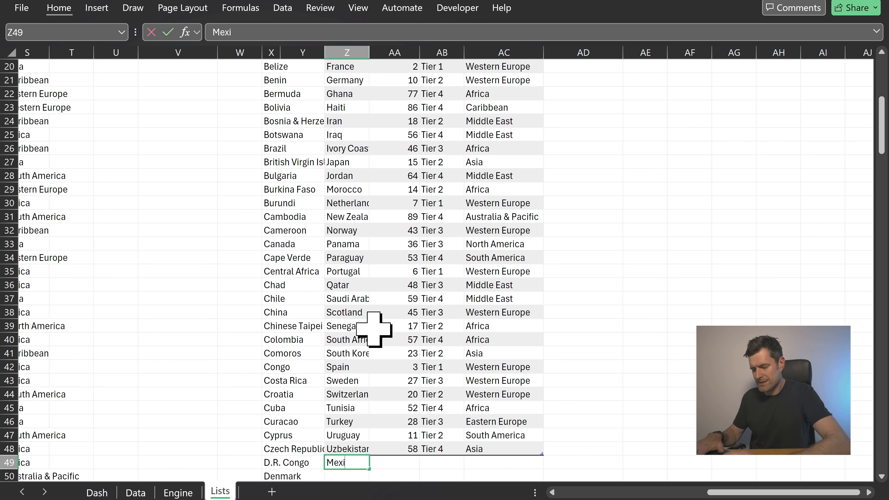
text(co)
key(Return)
scroll(423, 315, down, 3)
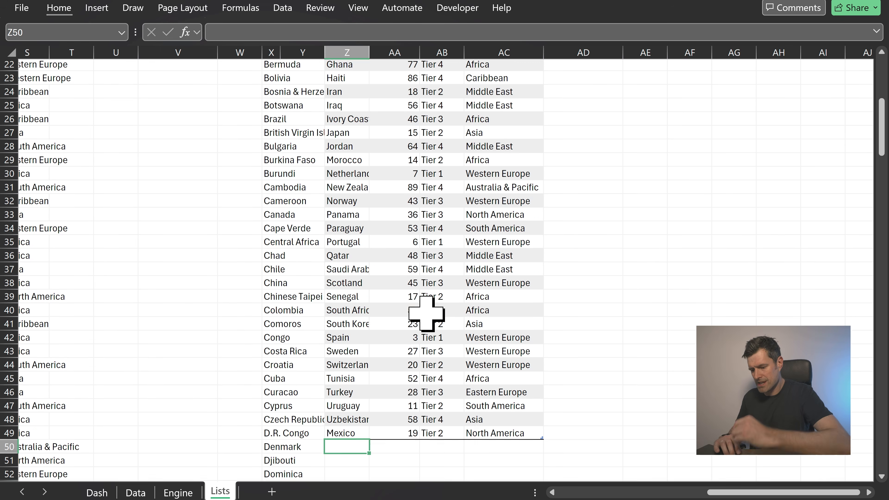
Choose Mexico as the team 2 country from the dashboard dropdown
scroll(366, 290, up, 9)
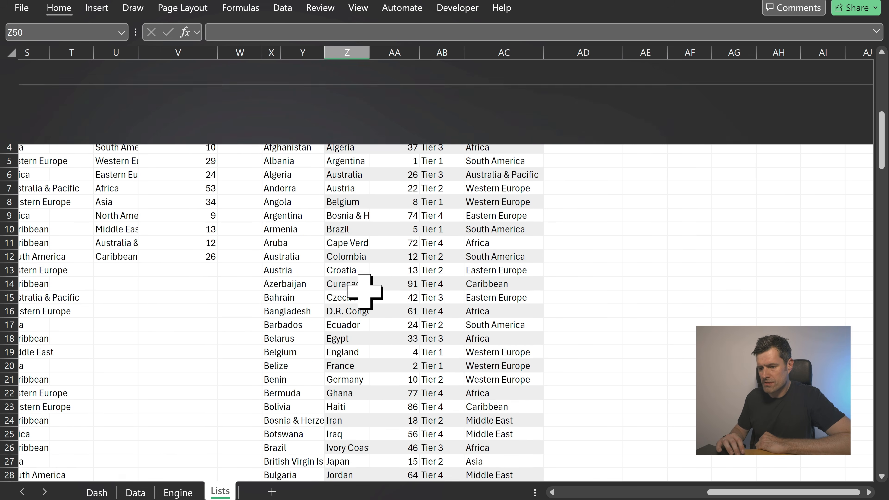
click(92, 493)
click(569, 134)
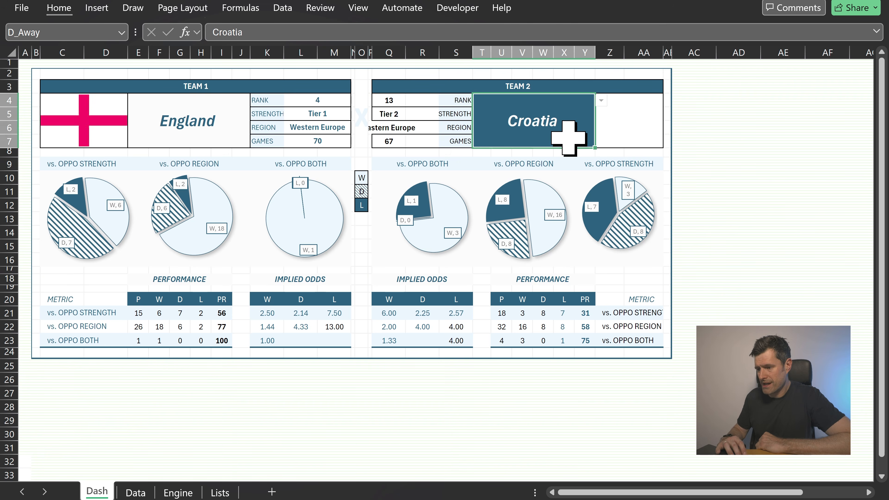
click(601, 101)
drag(601, 169, 602, 263)
click(557, 280)
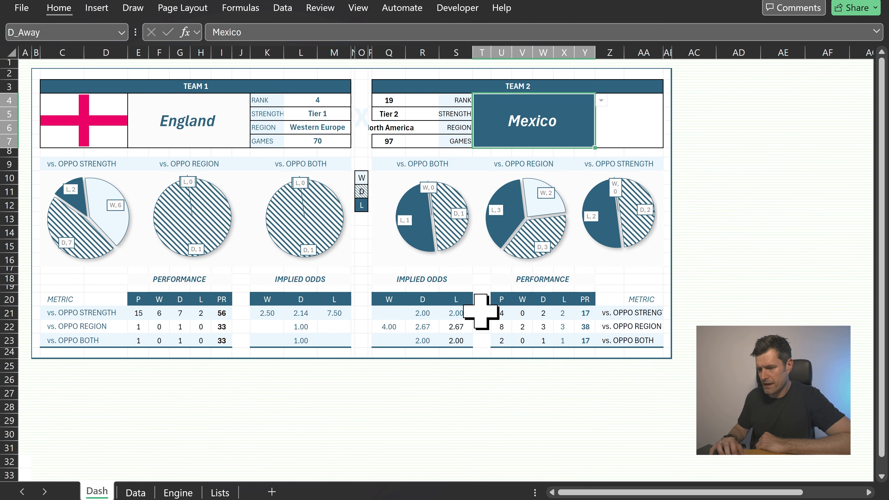
Examine the team 1 flag formula and the empty team 2 flag cell
click(246, 423)
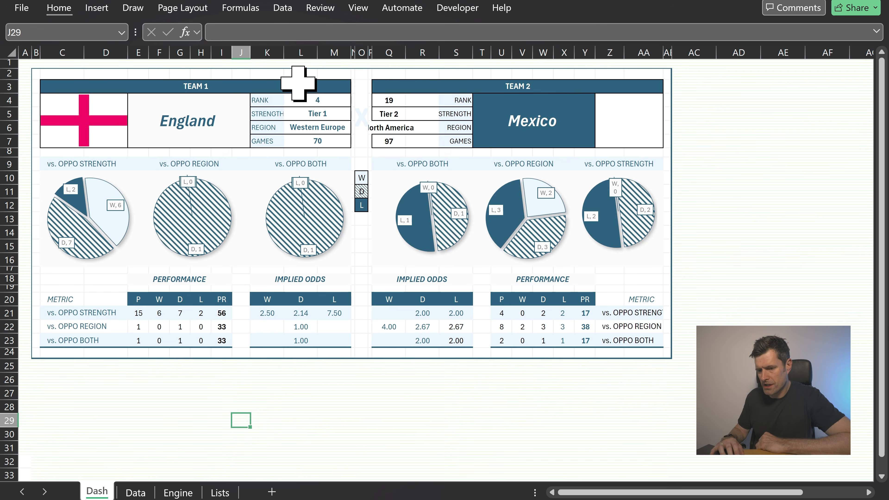
click(535, 75)
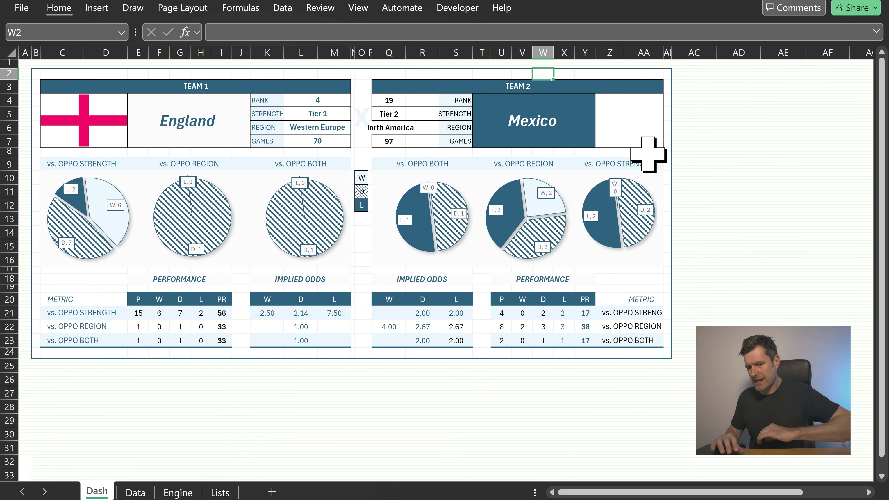
click(105, 119)
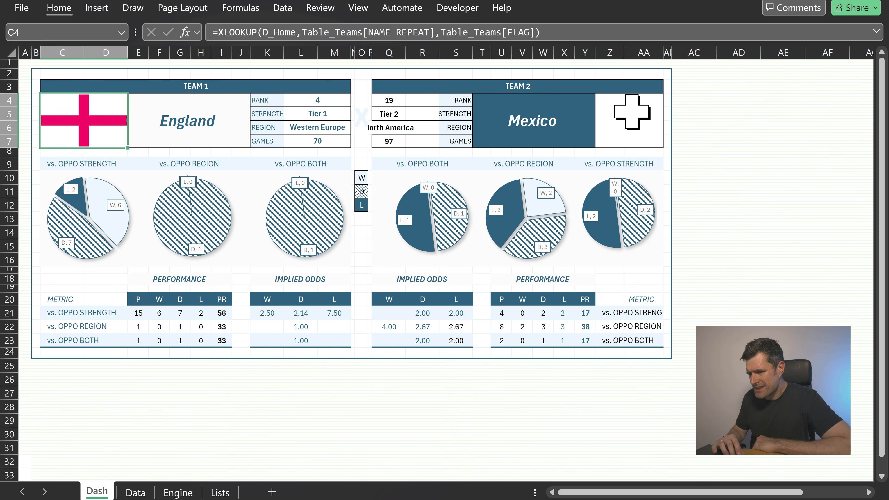
click(631, 112)
key(Left)
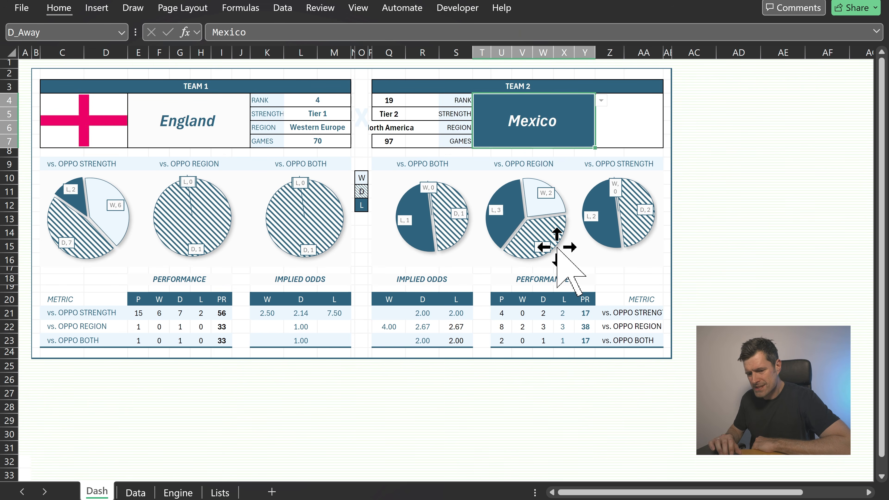
Repeat the column width formatting on columns Z and AA of the team 2 metric area
click(60, 280)
key(alt+h)
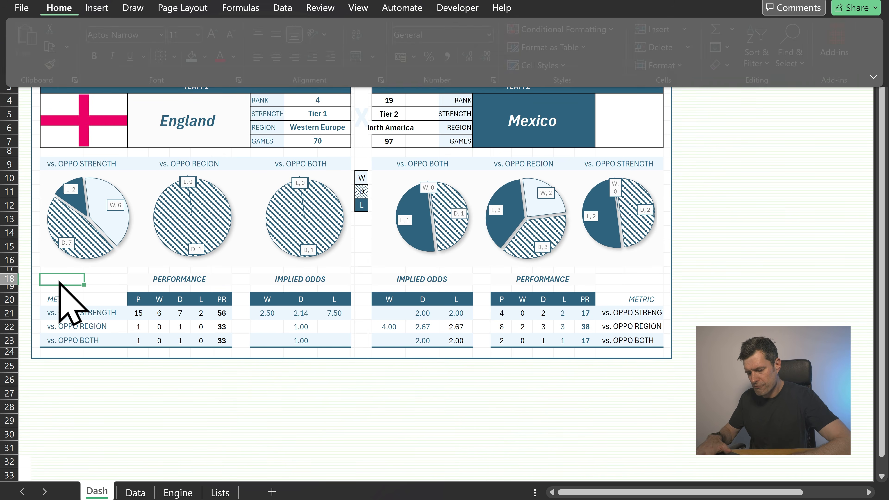
key(o)
key(w)
key(Escape)
key(Right)
key(Right)
key(Right)
key(Right)
key(Right)
key(Right)
key(Right)
key(Right)
key(Right)
key(Right)
key(Right)
key(Right)
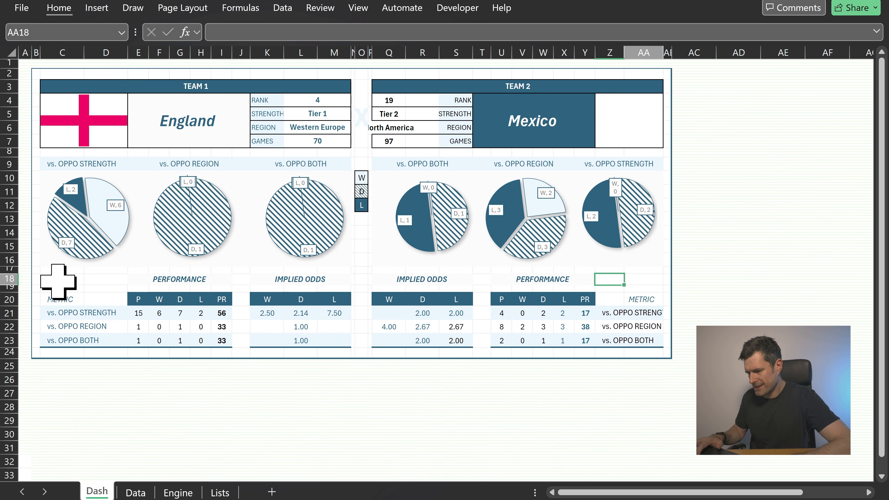
key(Left)
key(Down)
key(shift+Right)
key(F4)
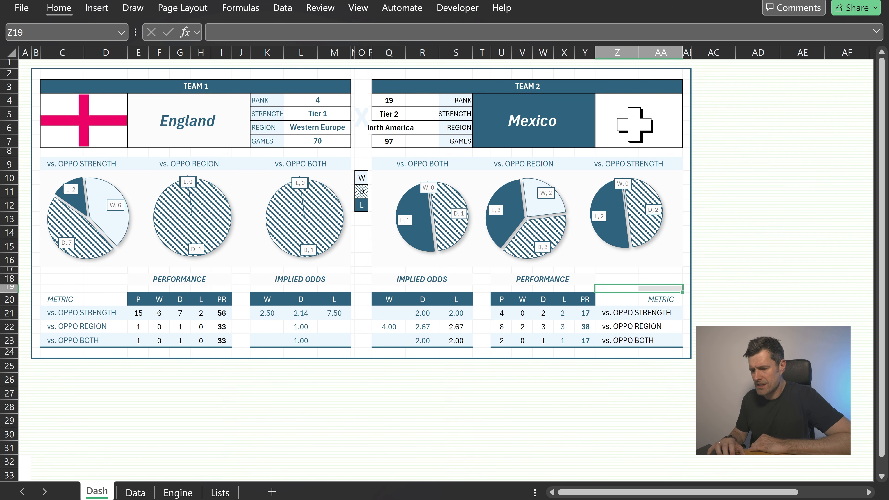
Enter Mexico in cell C26 below the dashboard
click(63, 377)
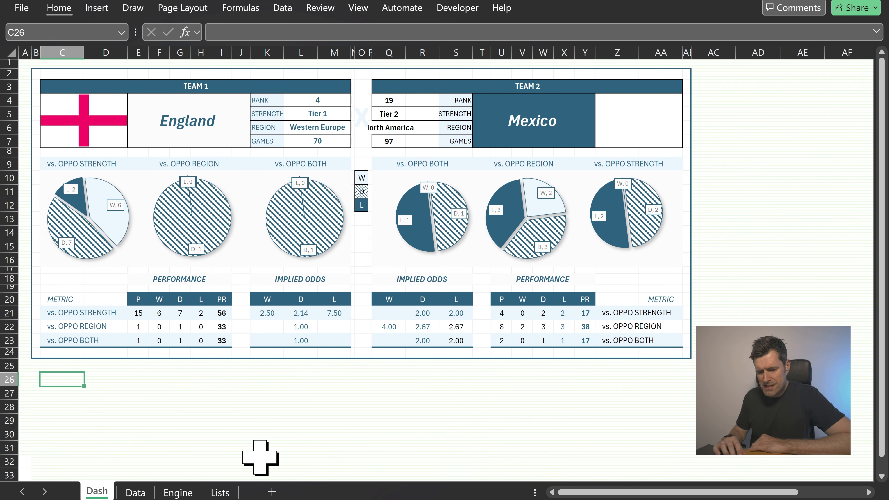
text(Mexic)
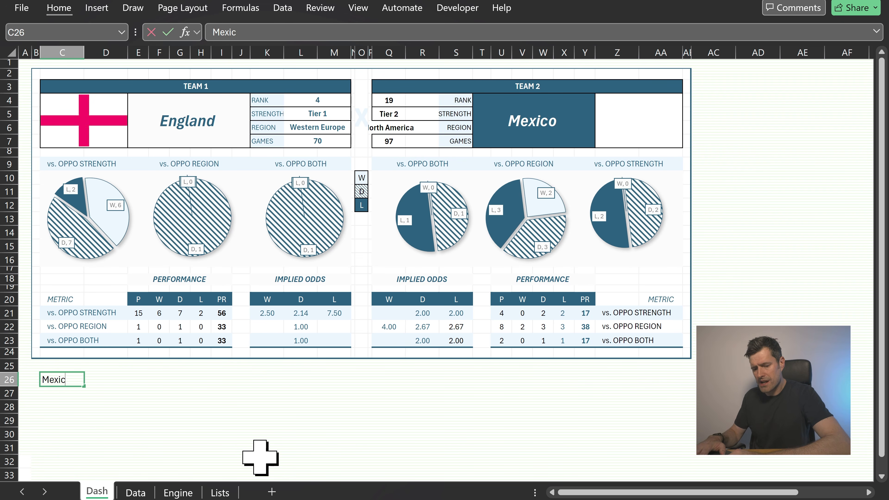
text(o)
key(Return)
key(Up)
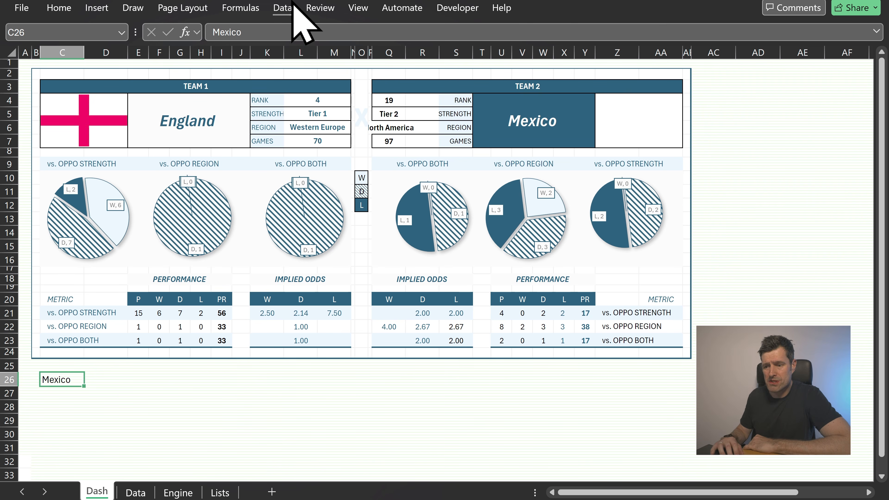
Convert C26 to the Geography data type, selecting the country Mexico
click(286, 7)
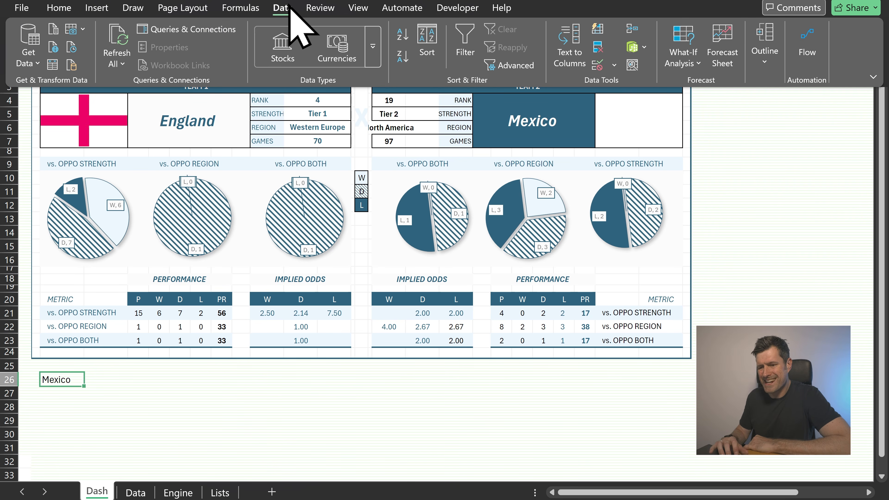
click(373, 47)
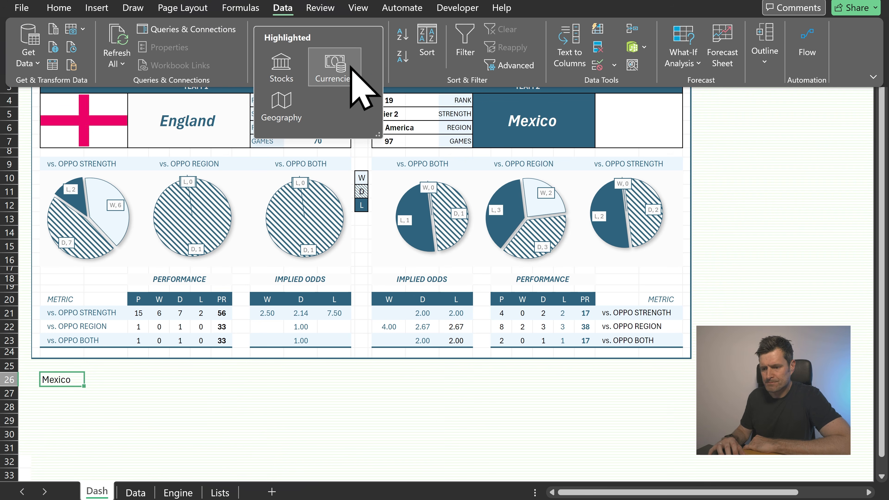
click(281, 112)
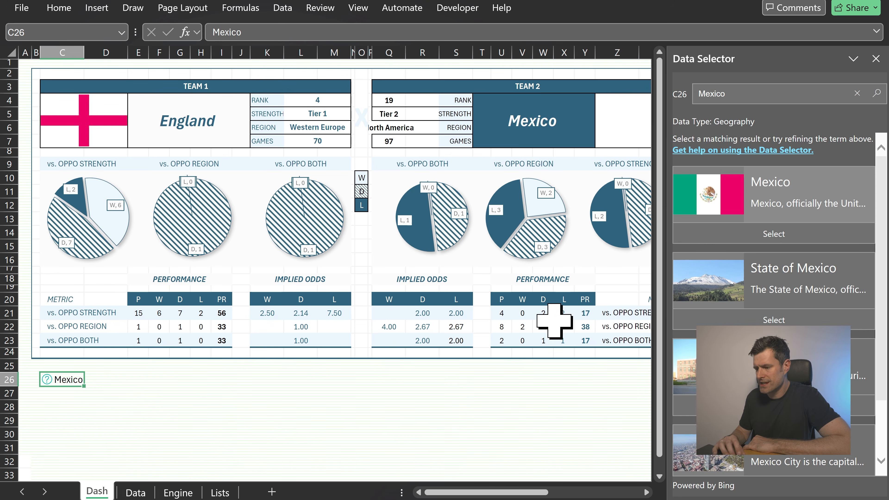
click(773, 183)
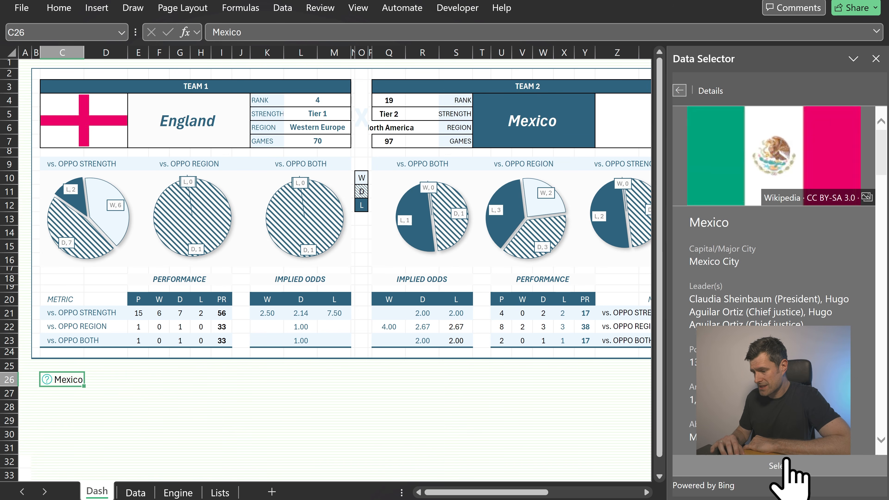
click(779, 465)
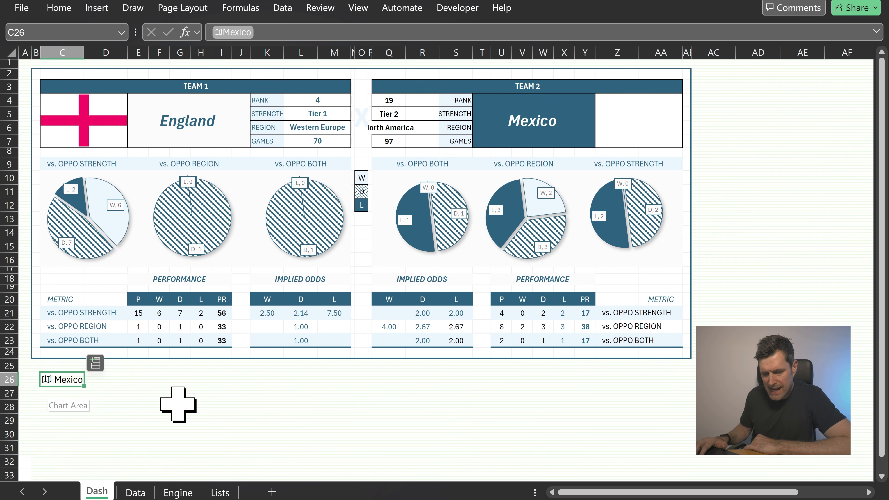
Enter the formula =C26.Image in D26 to show the country's flag
key(Right)
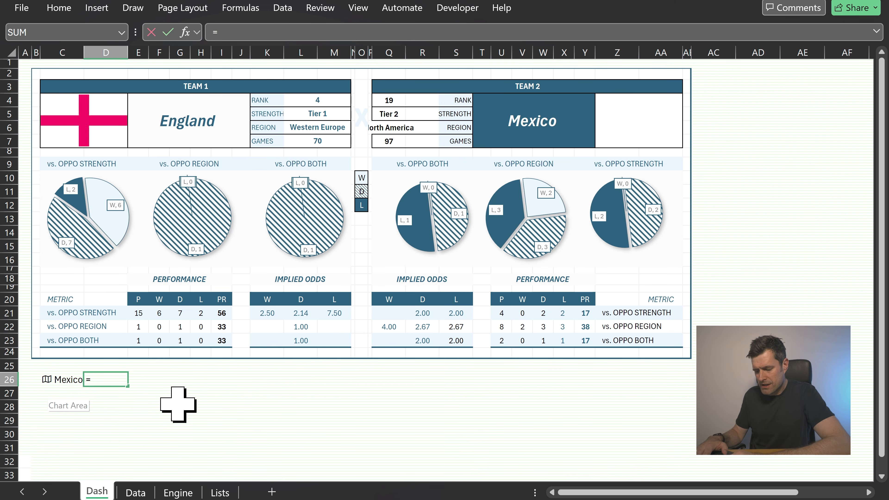
text(=)
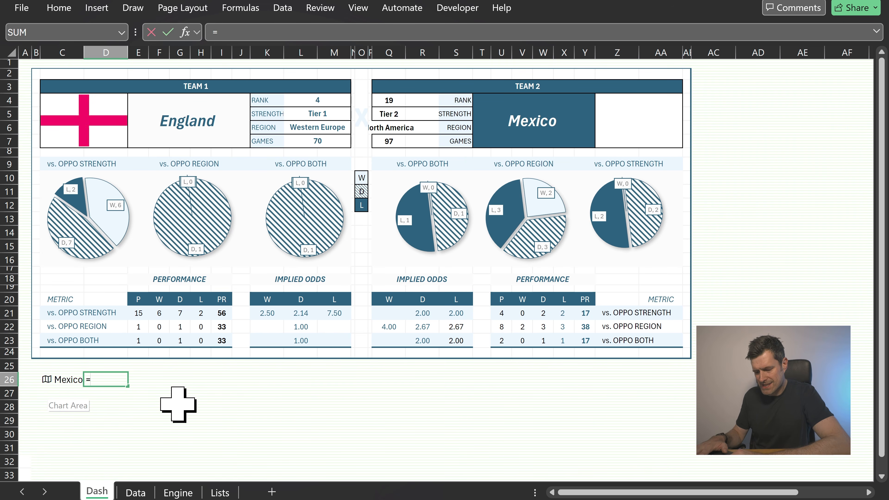
text(C16)
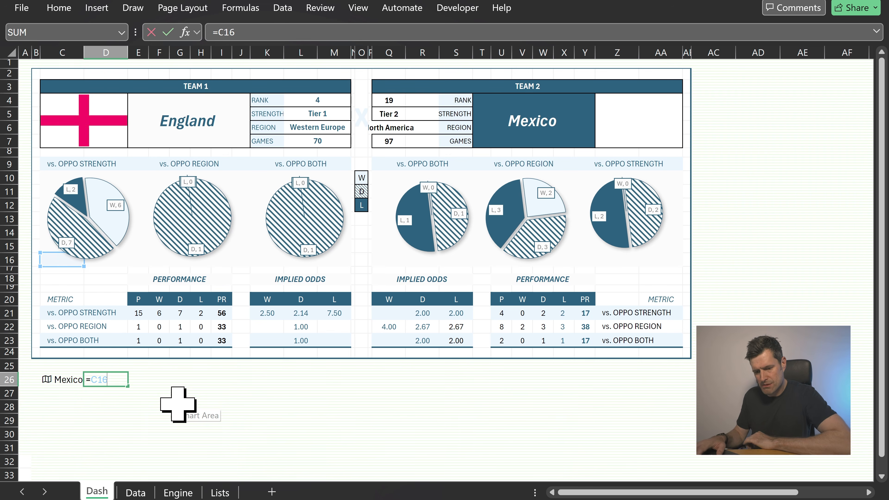
key(BackSpace)
key(BackSpace)
text(26)
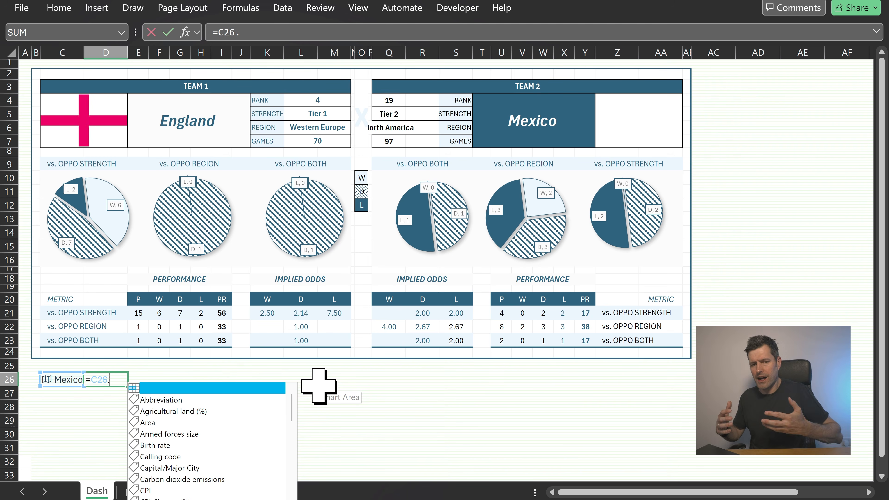
text(.image)
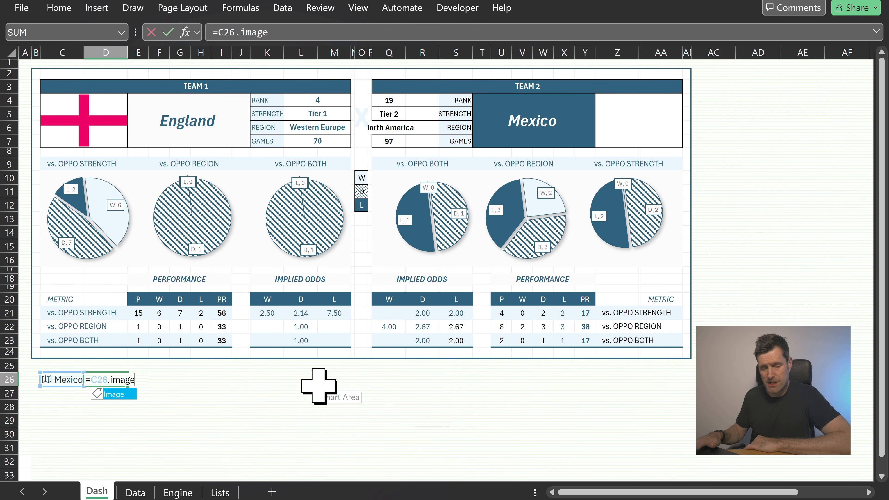
key(Return)
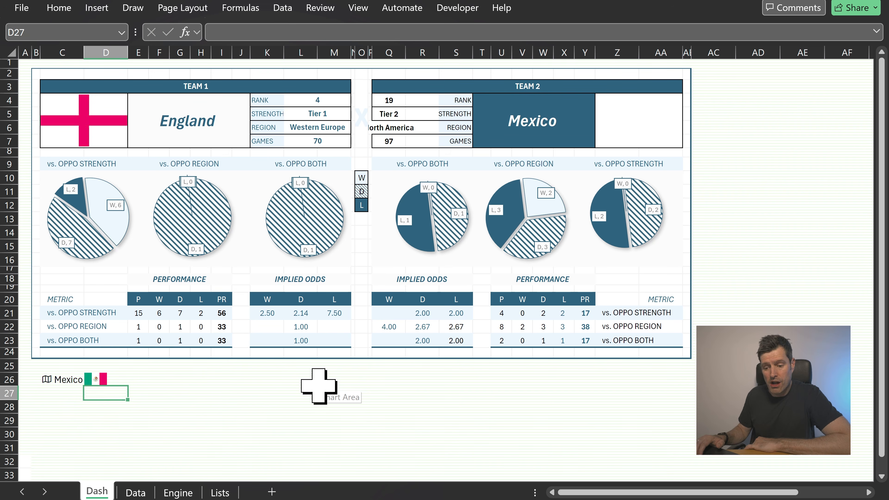
key(Up)
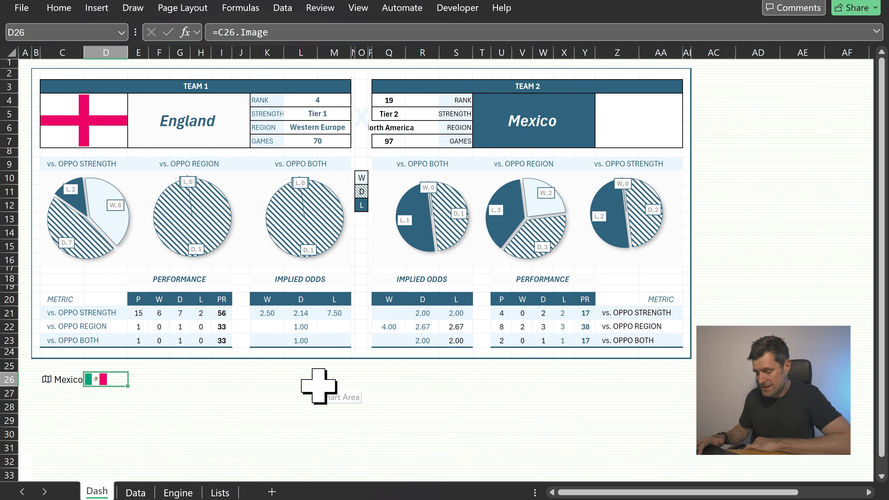
Replace C26 with England and select England as its Geography match
key(Left)
text(Engl)
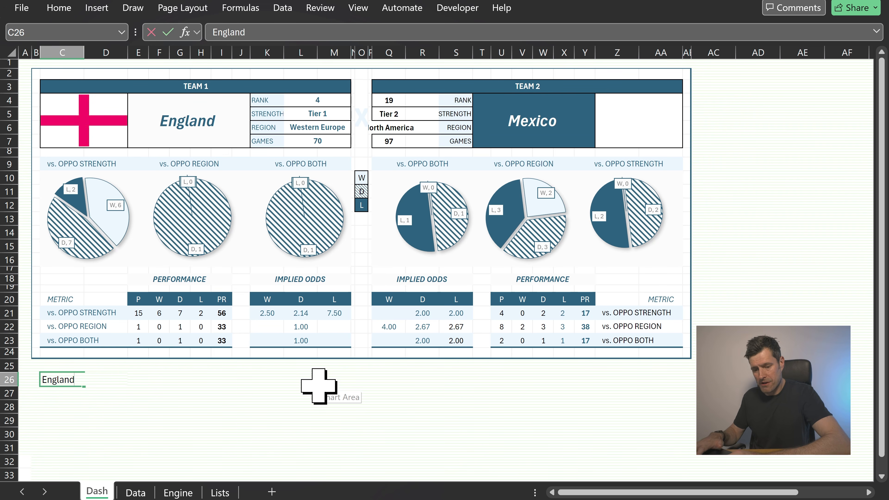
key(Return)
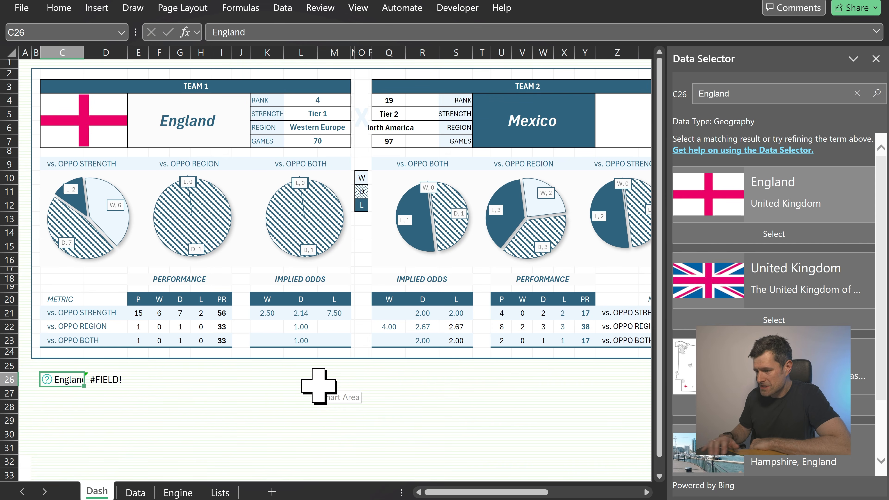
click(797, 212)
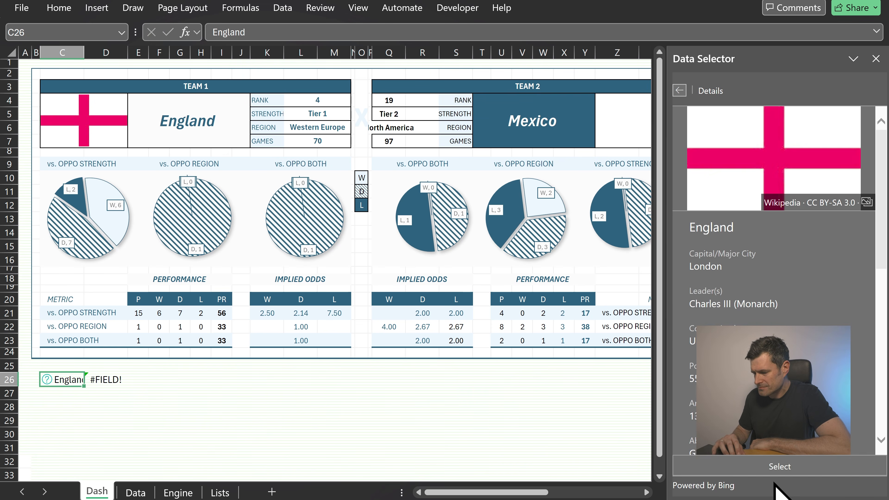
click(811, 467)
click(96, 379)
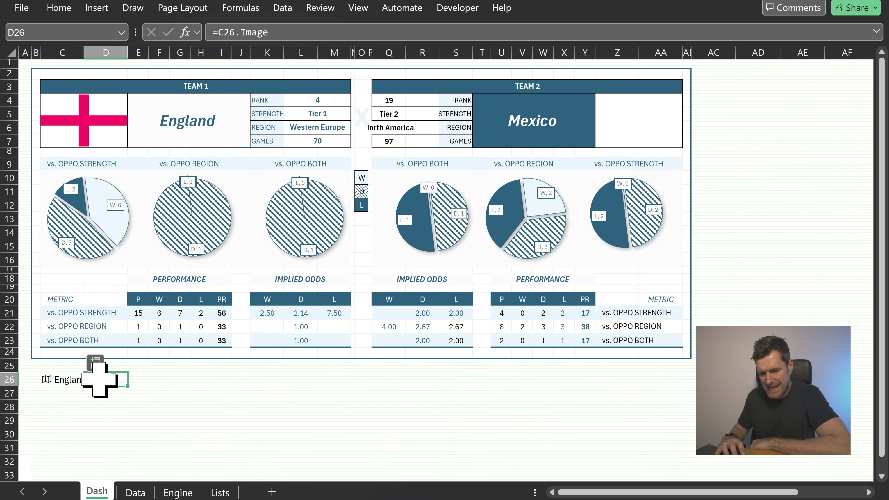
Fill the country and flag formula in C26:D26 down through row 28
key(Left)
key(shift+Down)
key(shift+Down)
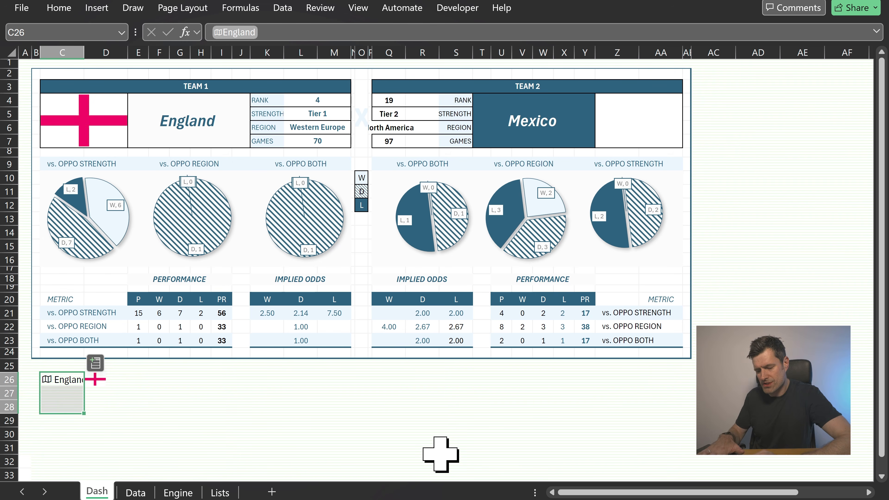
key(Right)
key(shift+Down)
key(shift+Down)
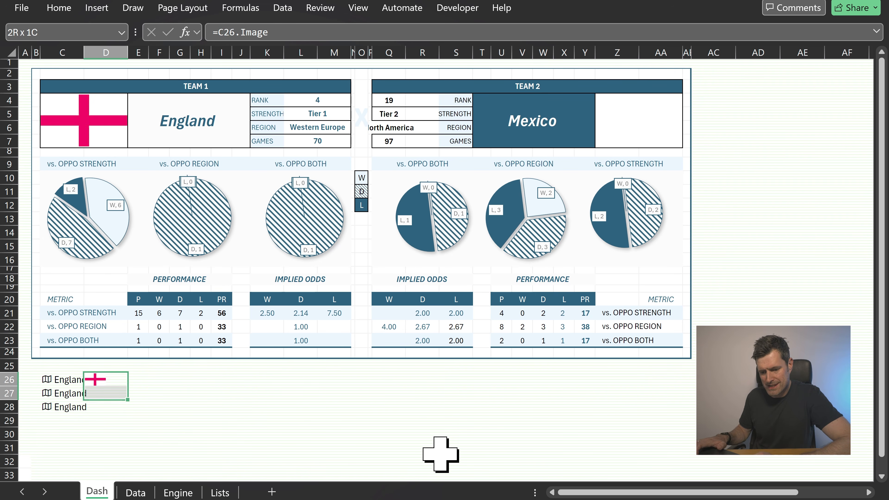
key(ctrl+d)
Change C27 to Mexico
key(Down)
key(Left)
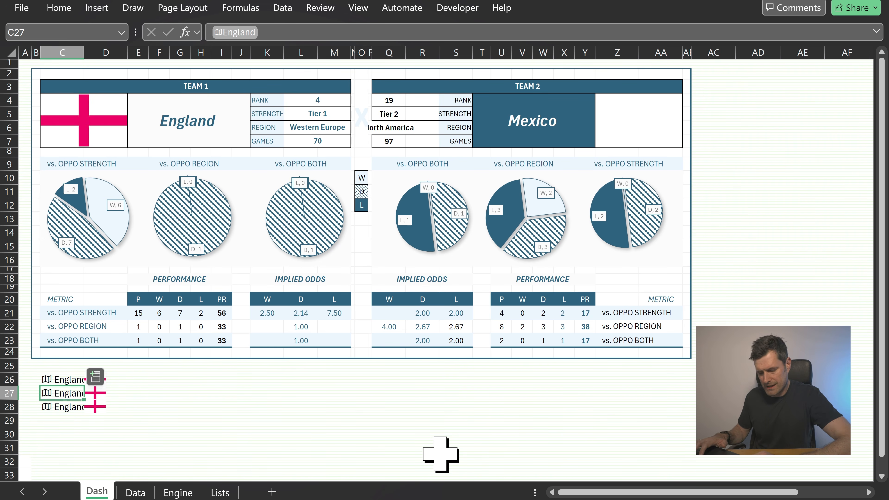
text(Mexico)
key(Return)
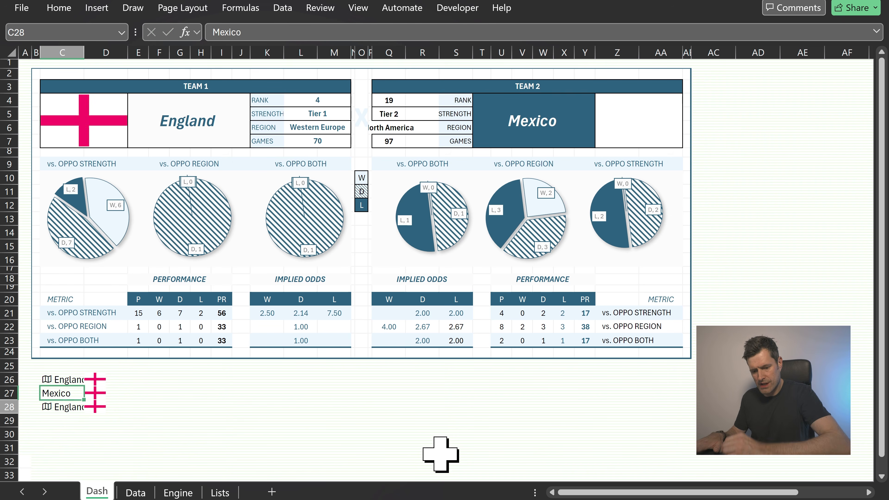
click(213, 389)
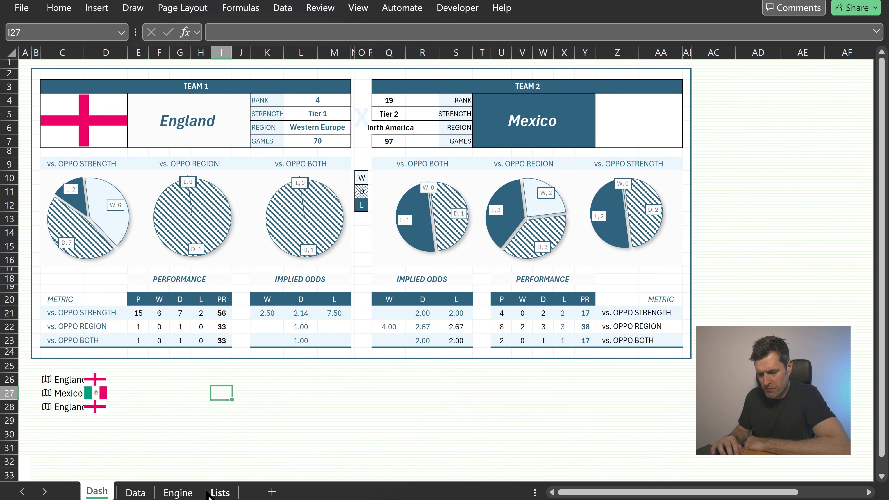
Inspect the flag formula in the Lists sheet's team table
click(219, 492)
scroll(311, 275, left, 10)
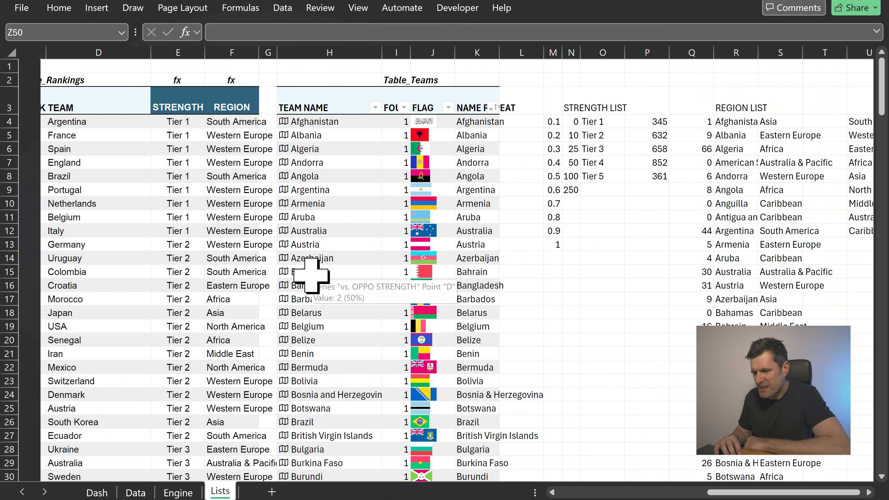
click(427, 123)
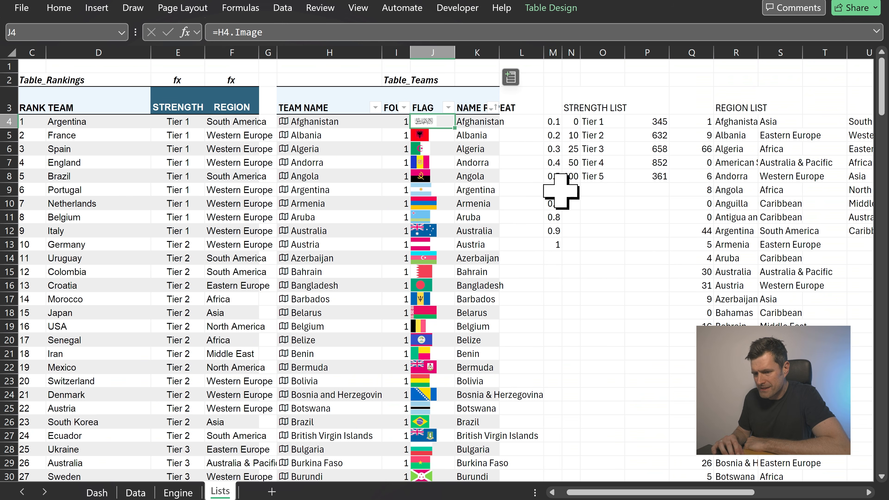
key(Right)
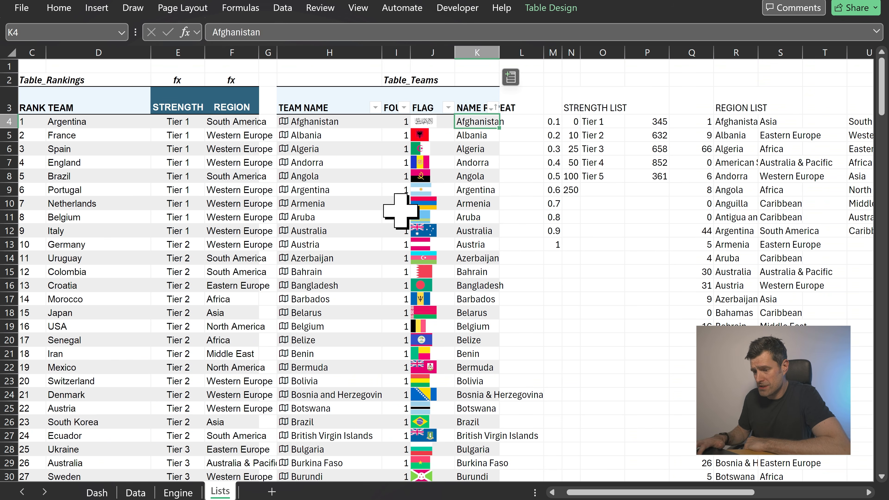
key(Left)
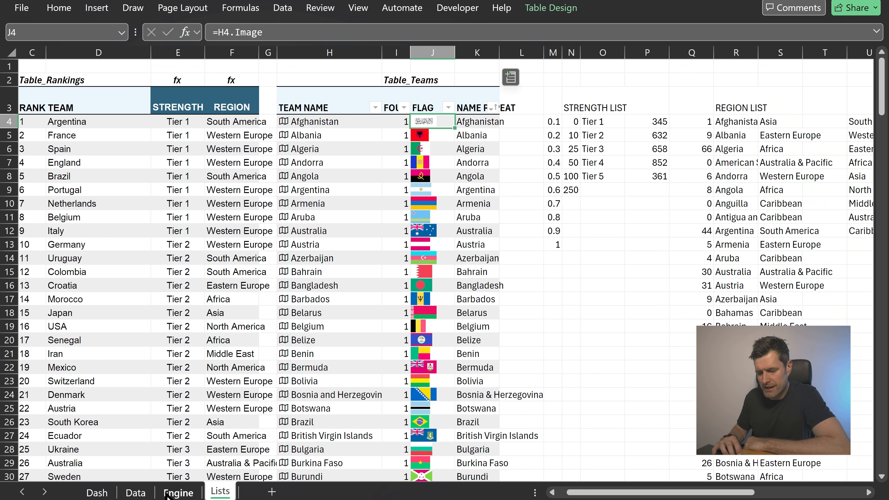
Start an XLOOKUP in the team 2 flag cell Z4 with D_Away as lookup value and the Lists team table as lookup range
click(97, 492)
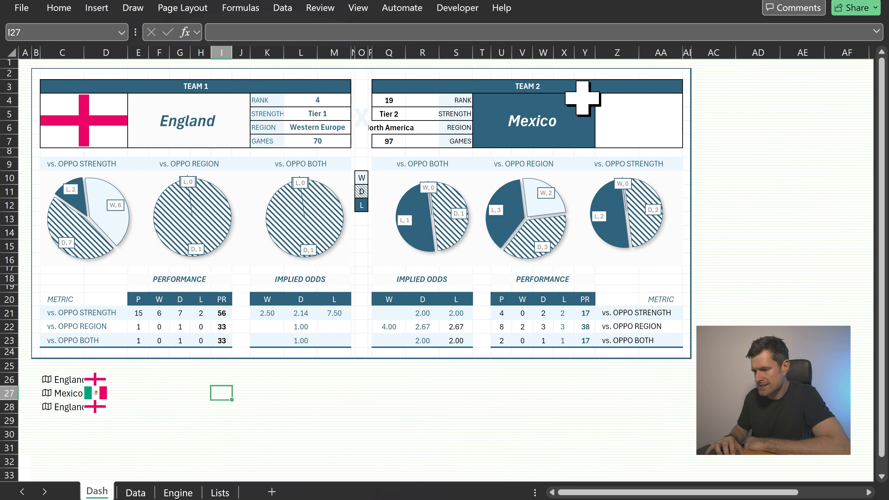
click(628, 120)
text(=xlo)
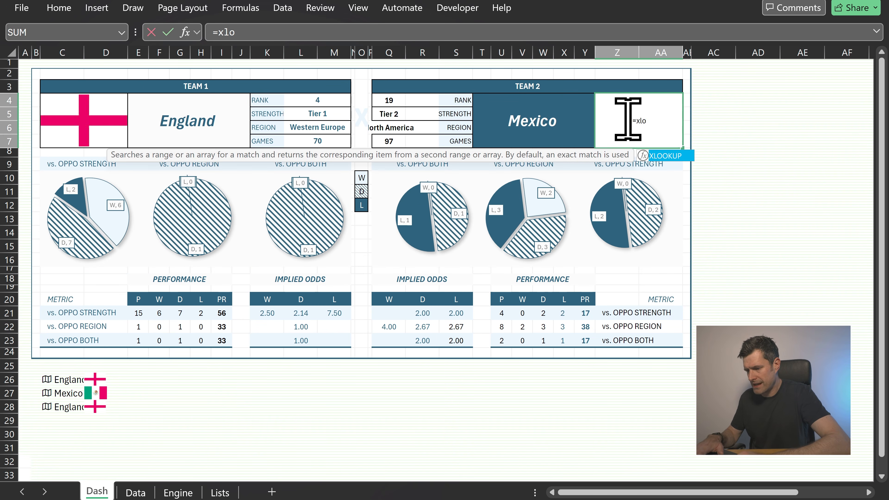
key(Tab)
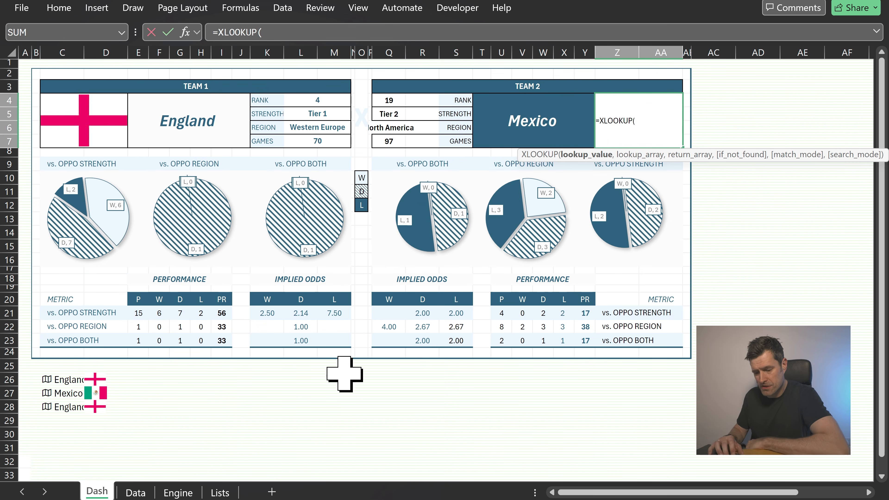
click(135, 492)
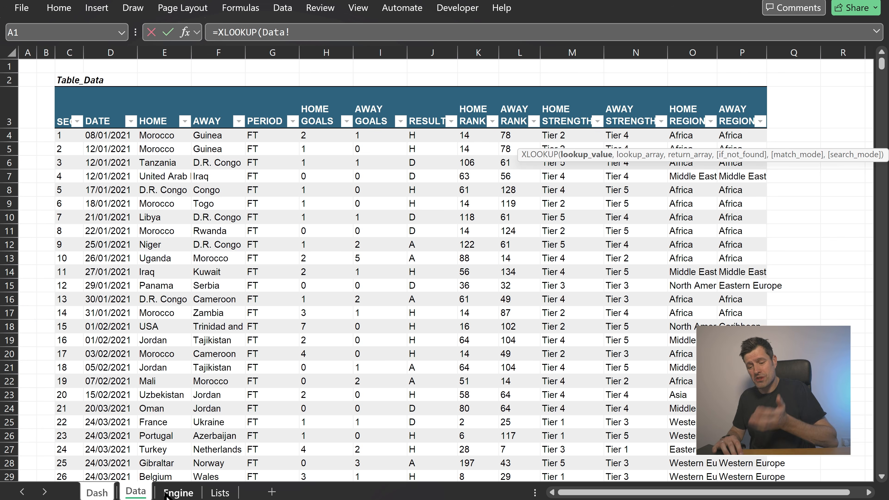
click(178, 492)
click(218, 493)
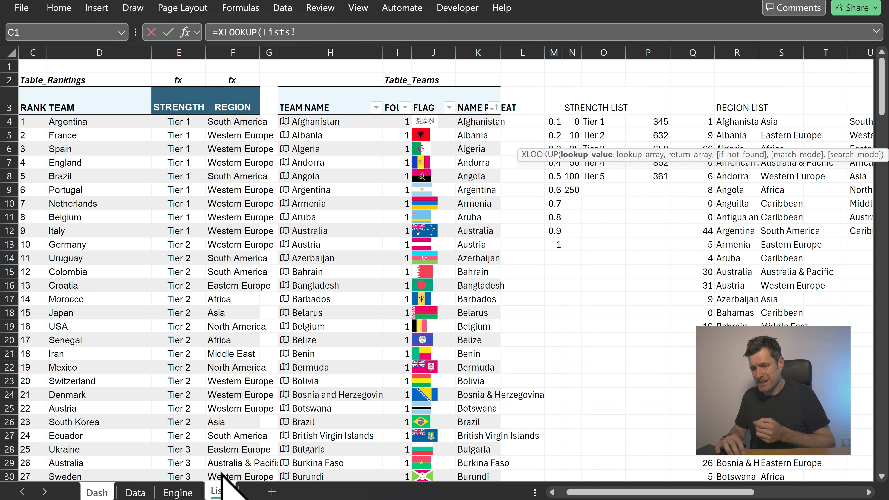
click(424, 122)
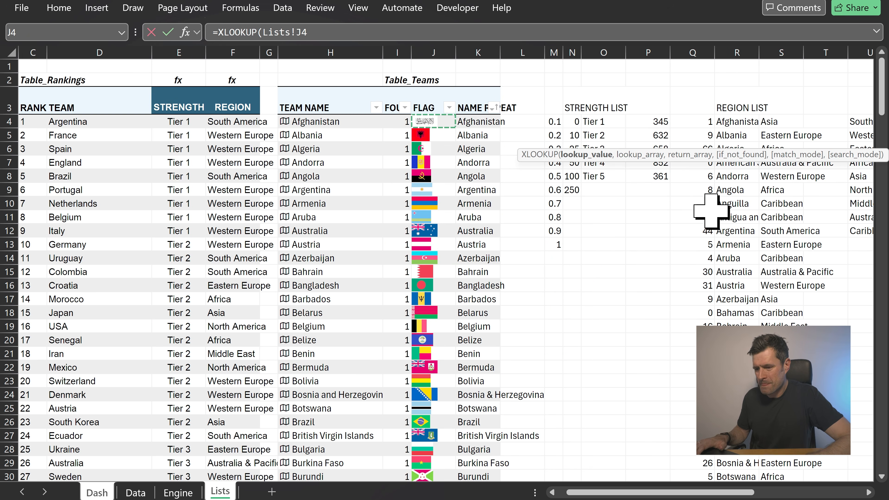
key(ctrl+shift+Down)
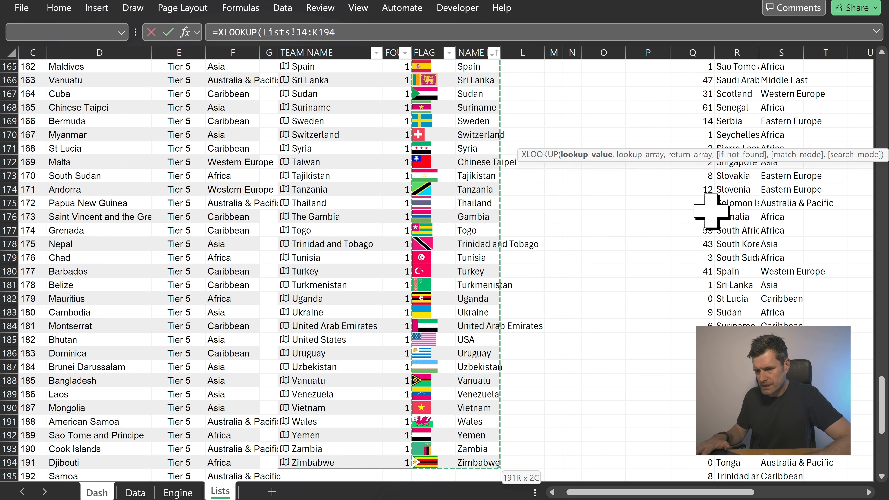
text(,)
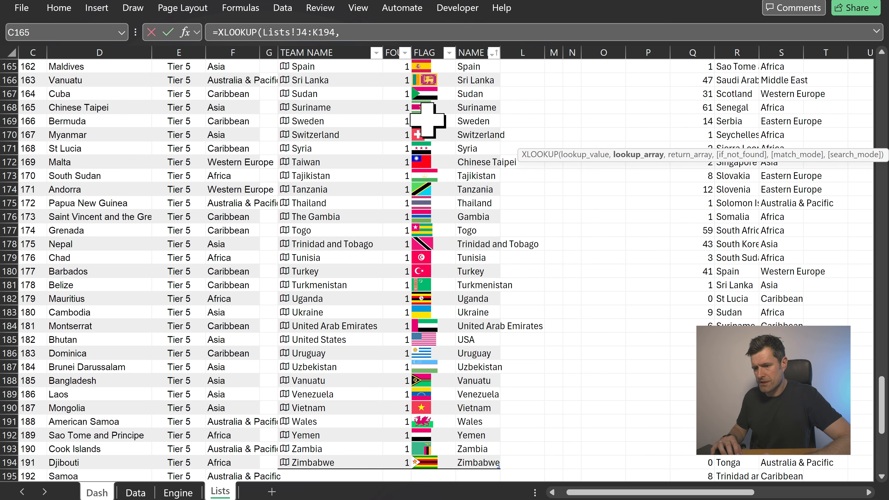
click(262, 31)
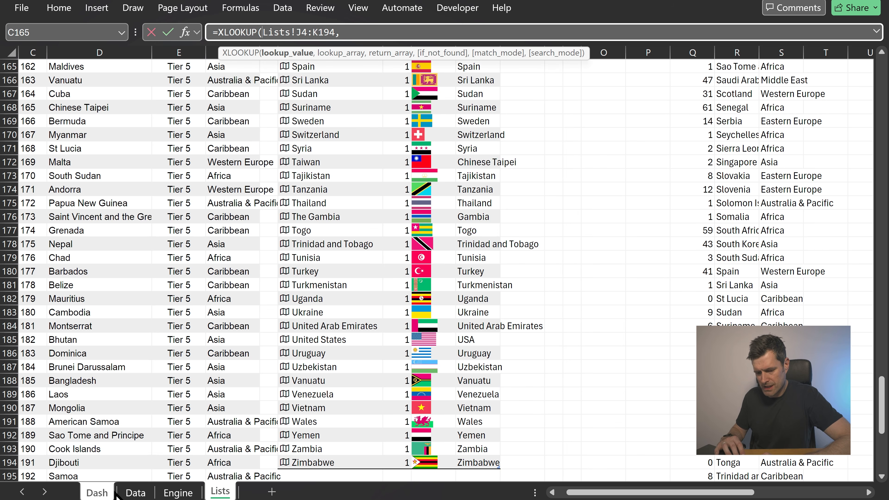
click(98, 492)
click(522, 105)
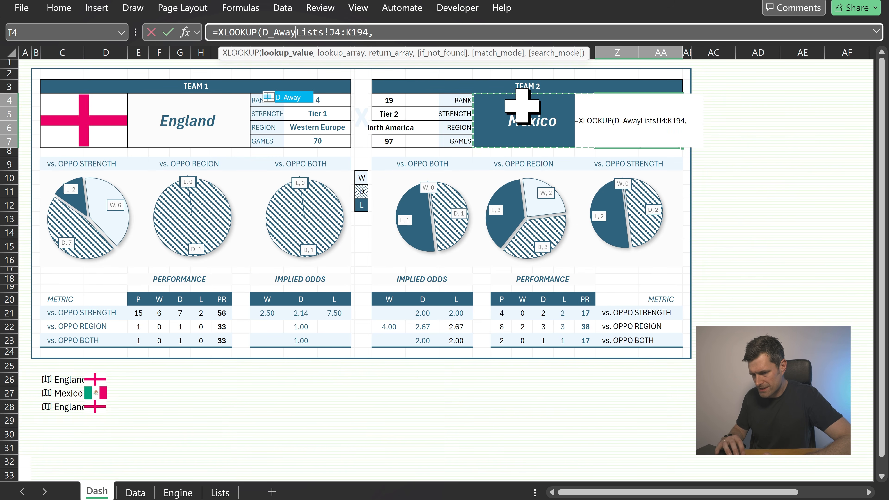
text(,)
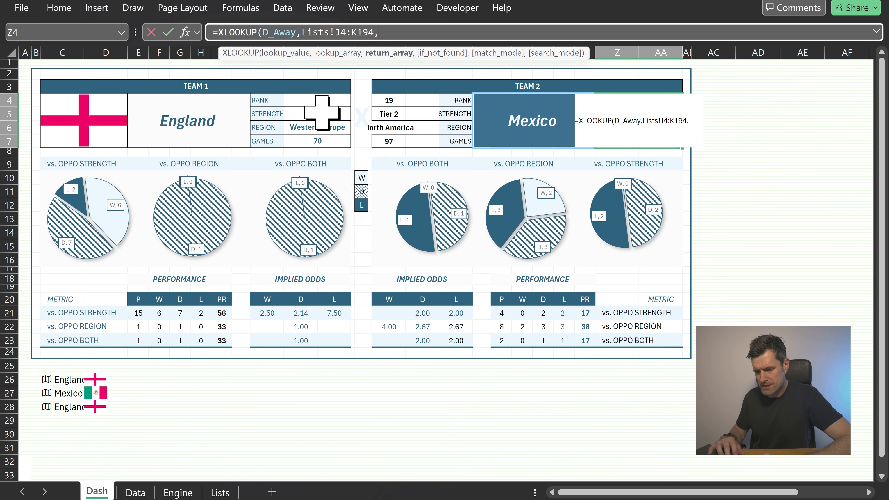
Complete the formula with Lists!J4:J194 as lookup array and Lists!K4:K194 as return array
click(215, 490)
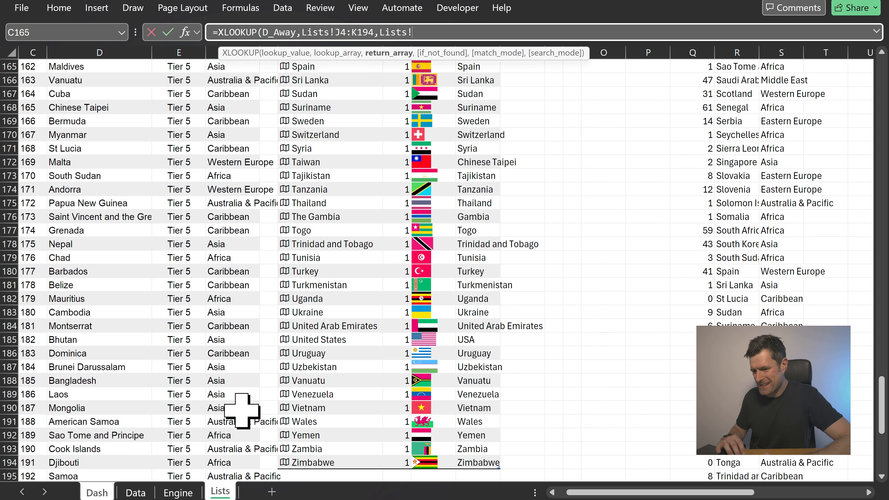
click(352, 32)
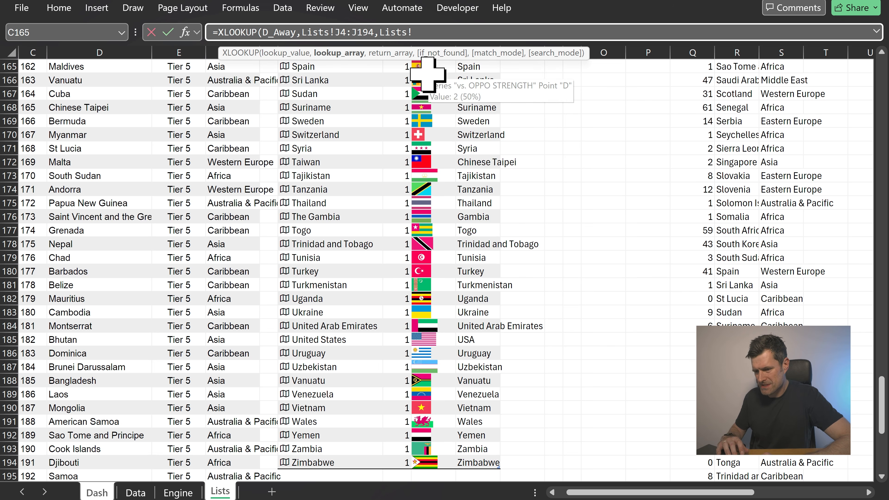
click(426, 31)
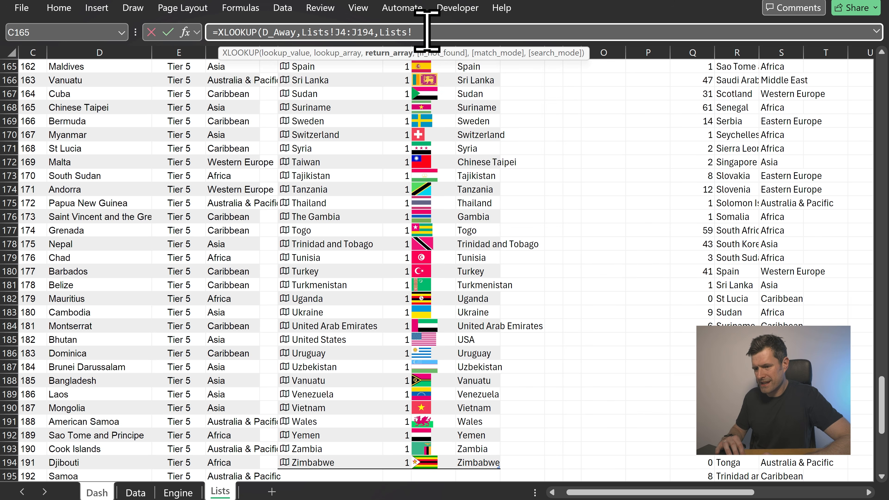
scroll(431, 91, up, 20)
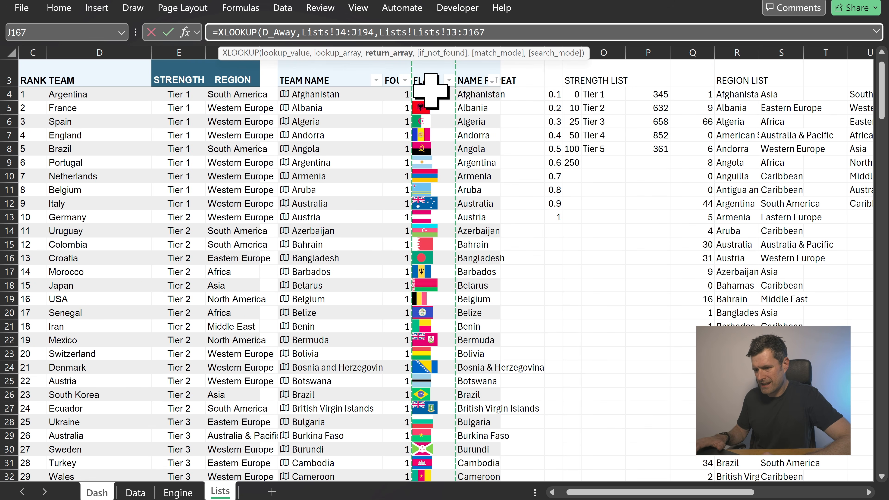
key(Up)
key(shift+Up)
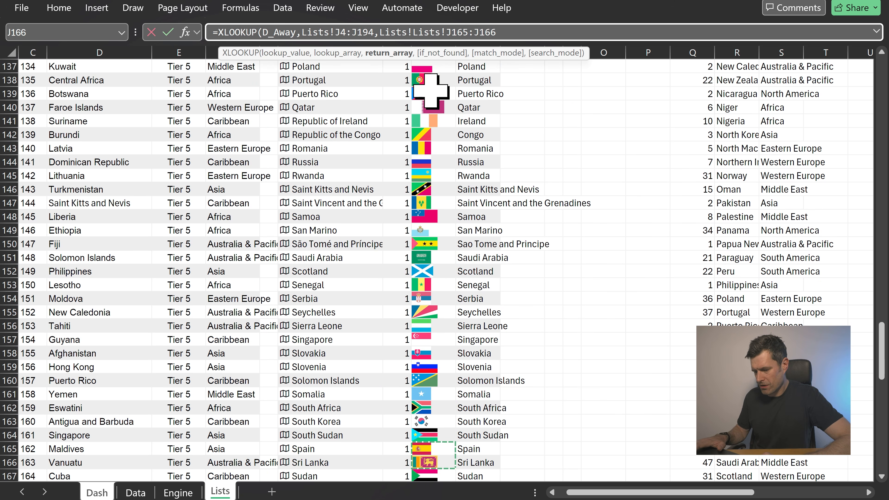
key(ctrl+Up)
key(Right)
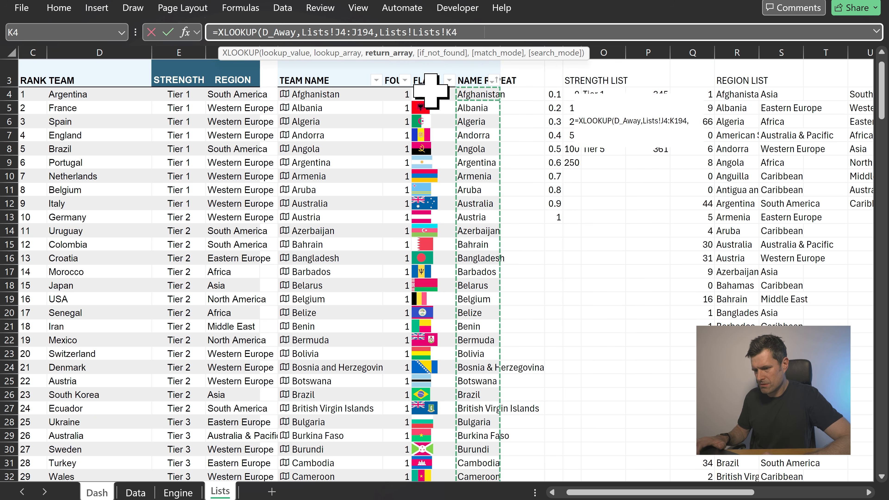
key(ctrl+shift+Down)
click(412, 32)
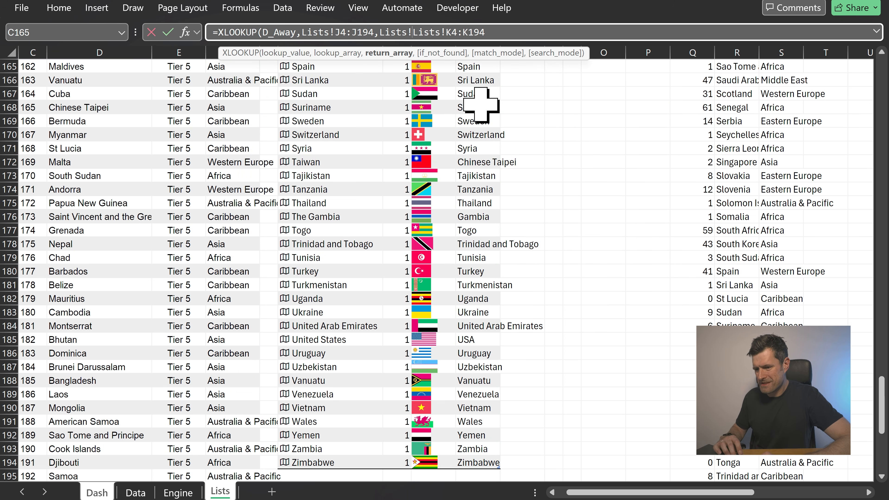
key(BackSpace)
key(BackSpace)
key(BackSpace)
key(BackSpace)
key(BackSpace)
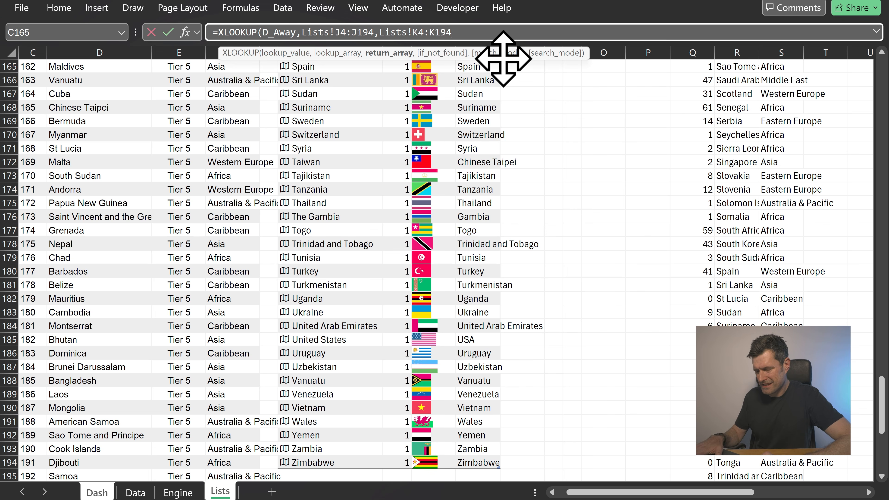
key(Return)
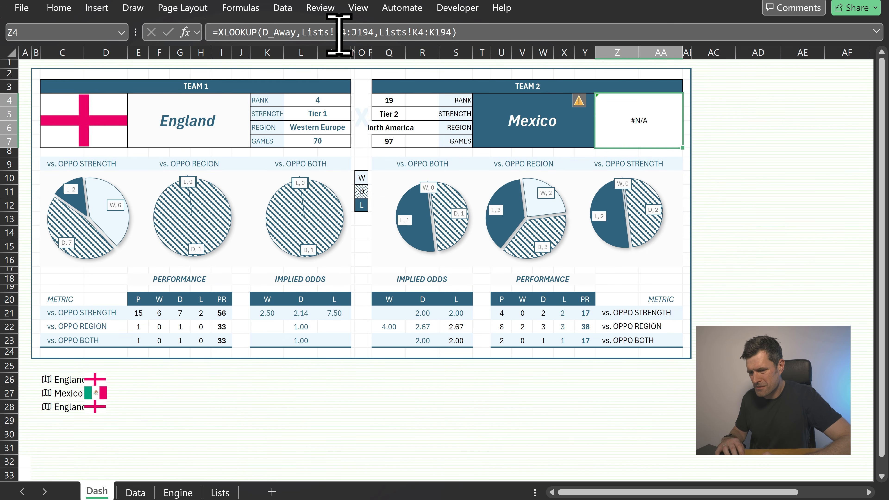
Edit the Z4 formula to look up in Lists!K4:K194 and return Lists!J4:J194
click(323, 32)
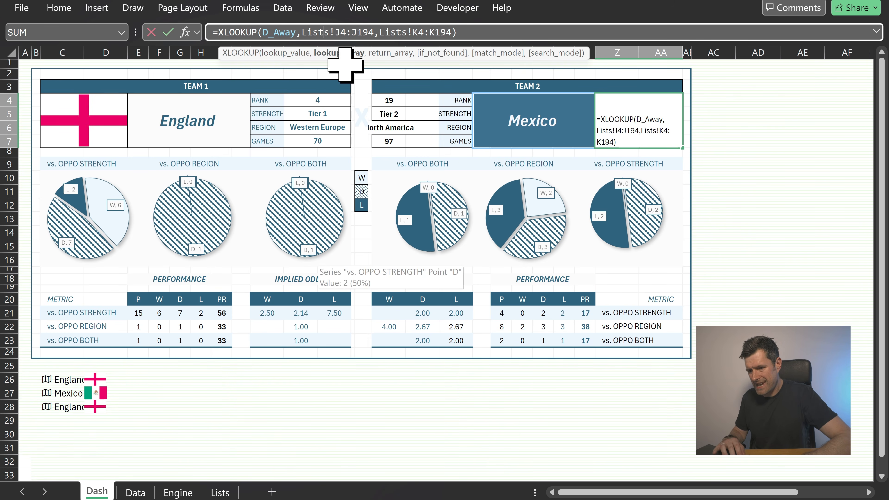
click(339, 32)
key(BackSpace)
text(K)
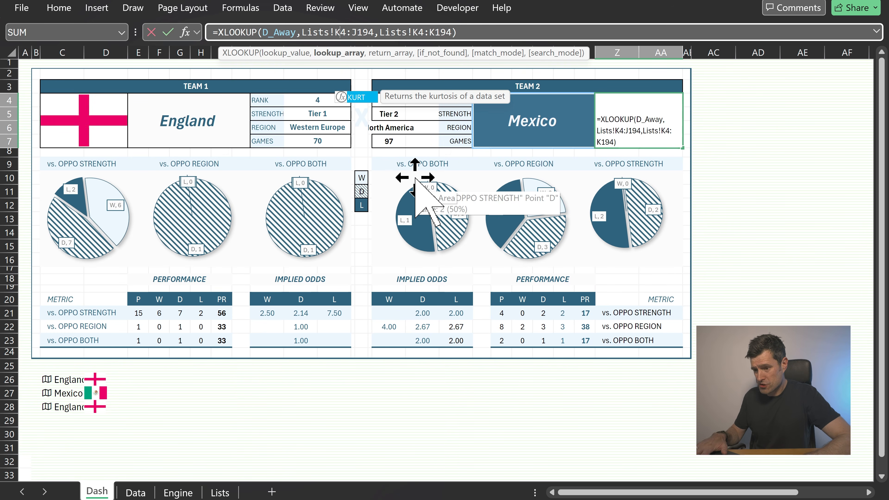
click(355, 33)
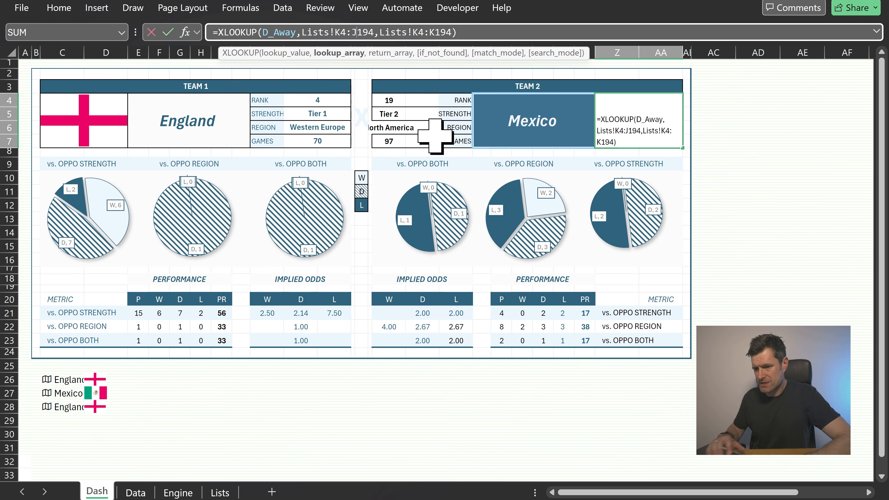
key(BackSpace)
text(K)
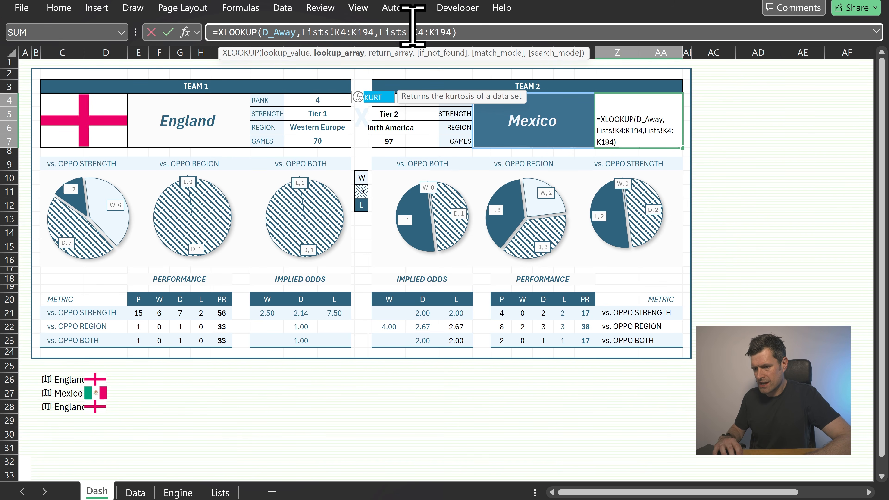
click(417, 32)
key(BackSpace)
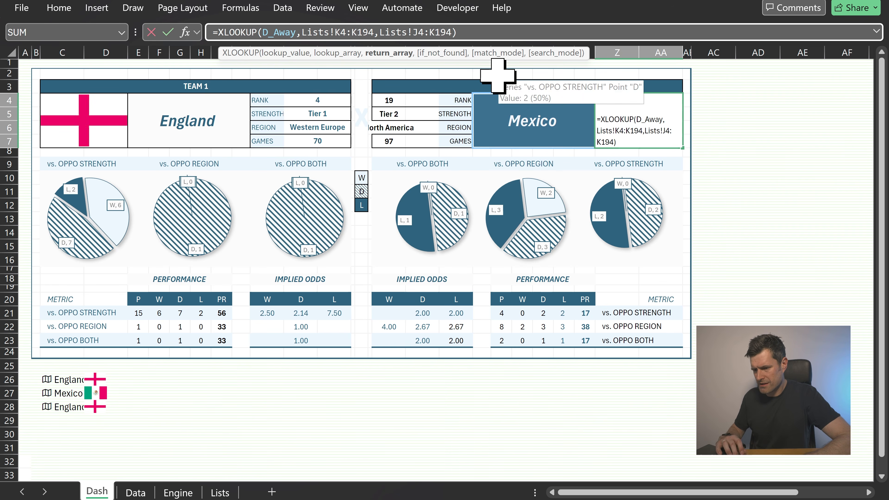
key(BackSpace)
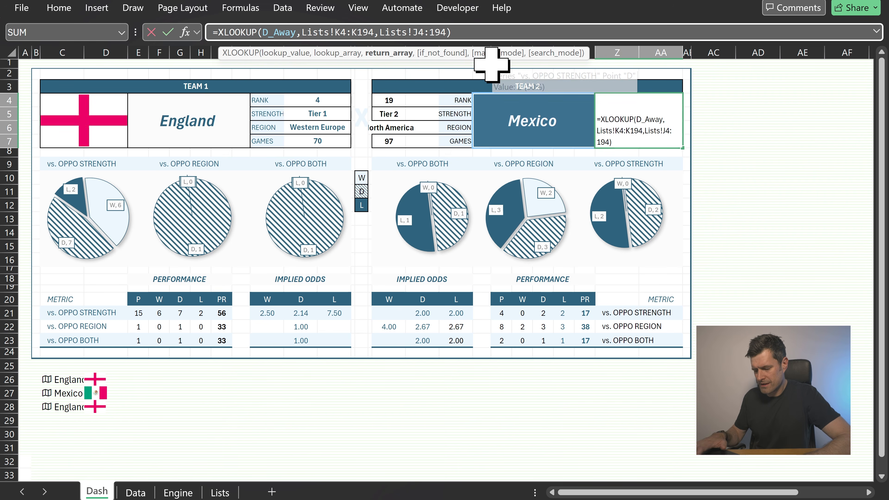
text(J)
key(Return)
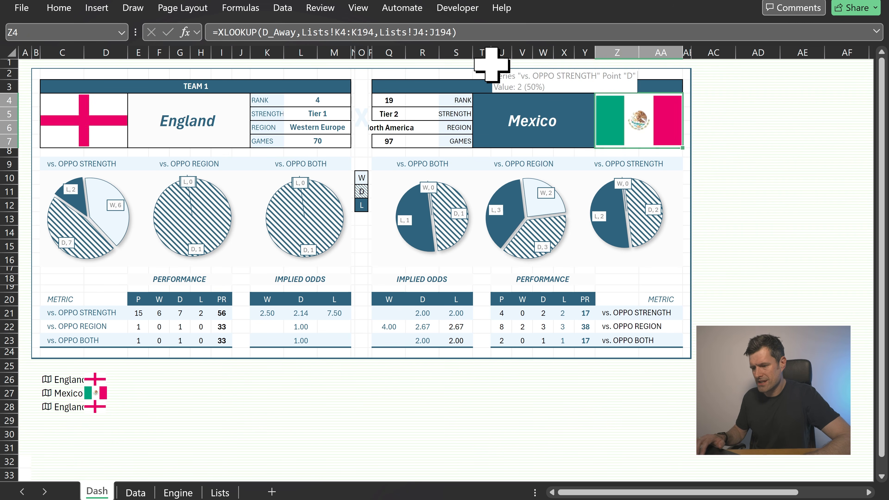
Switch the team 2 dropdown to South Korea
click(521, 121)
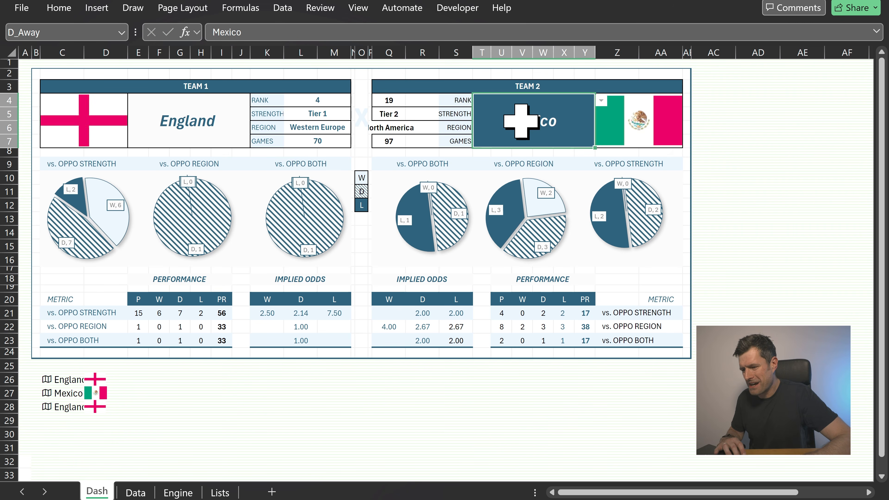
click(600, 101)
click(539, 188)
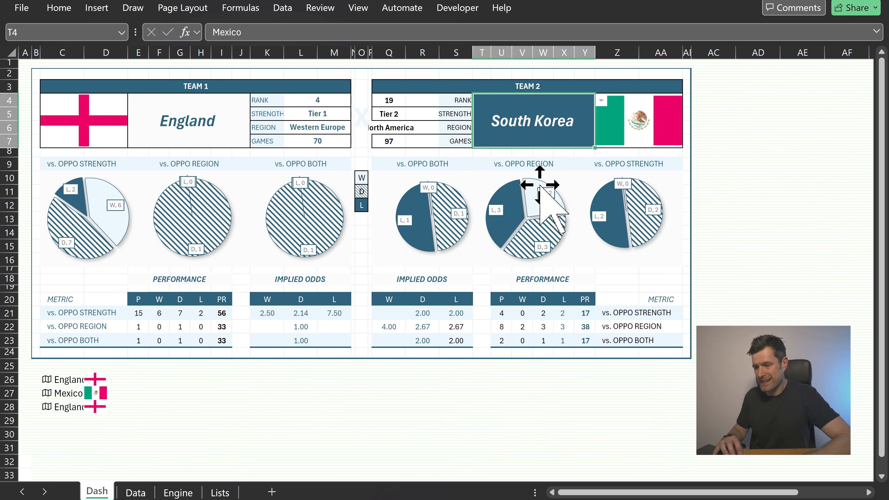
click(367, 286)
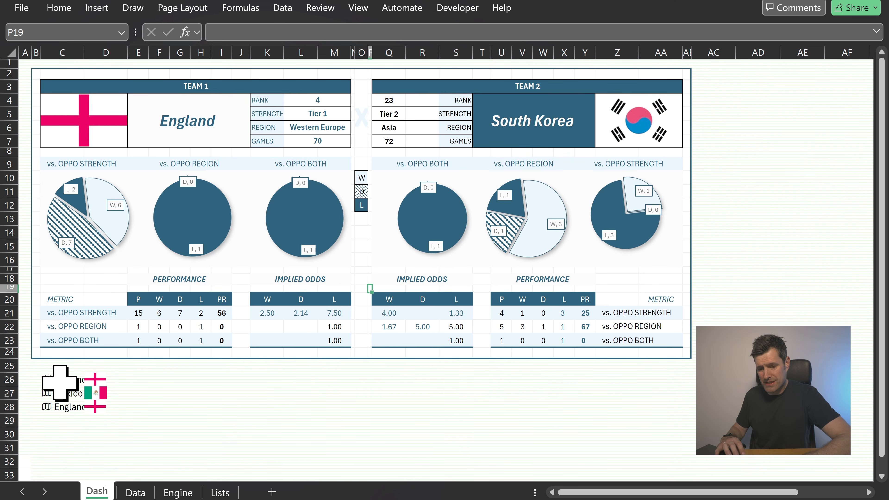
Clear the helper country and flag cells in C26:D28
drag(56, 380, 109, 407)
key(Delete)
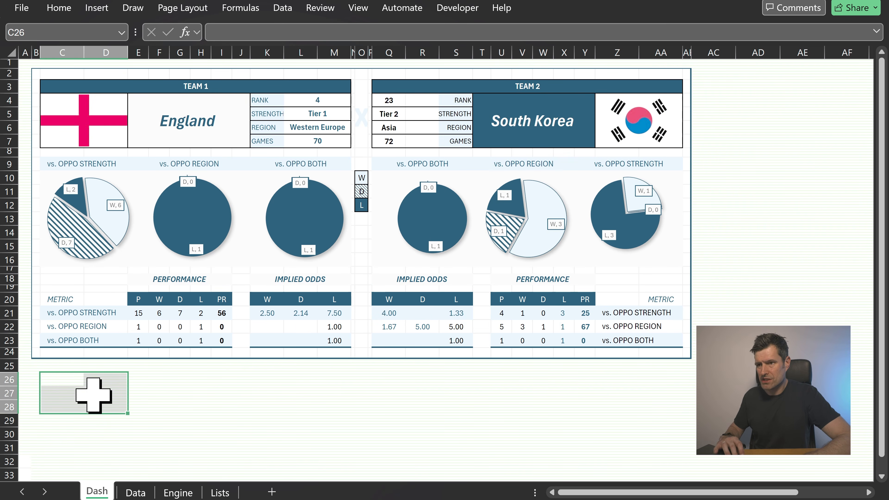
Hide the worksheet gridlines on the Dash sheet
click(192, 421)
key(alt)
key(w)
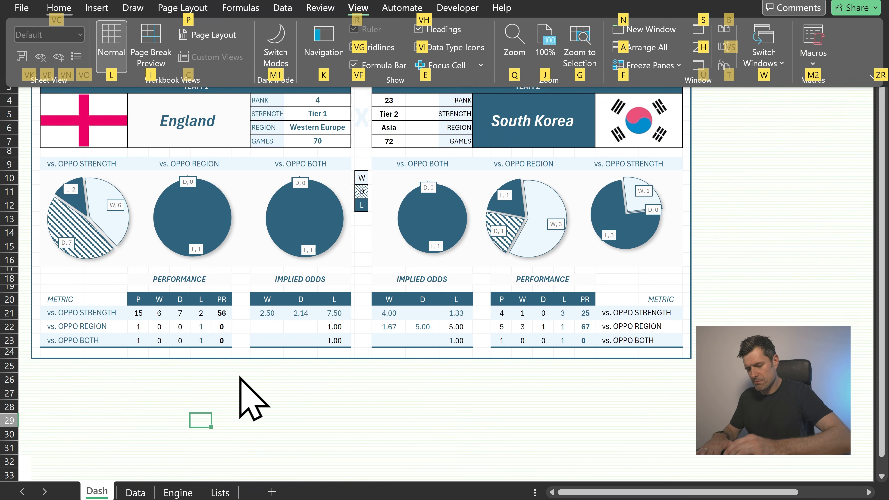
key(v)
key(g)
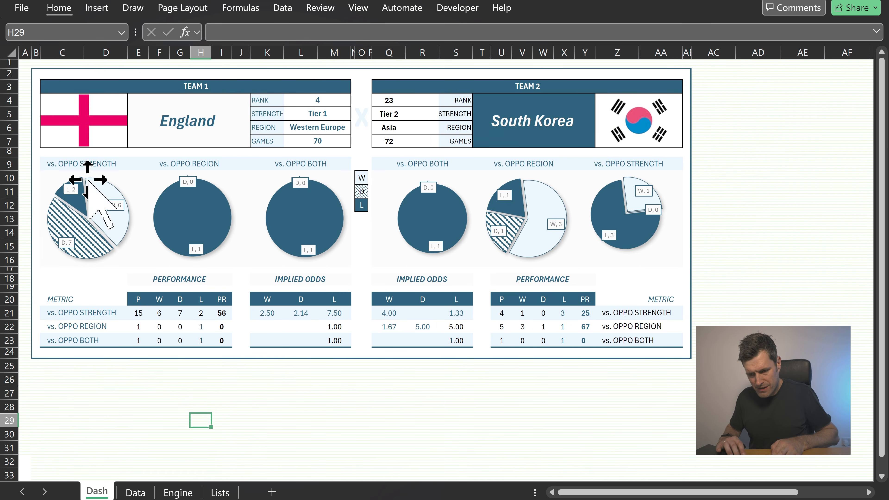
click(38, 73)
click(67, 392)
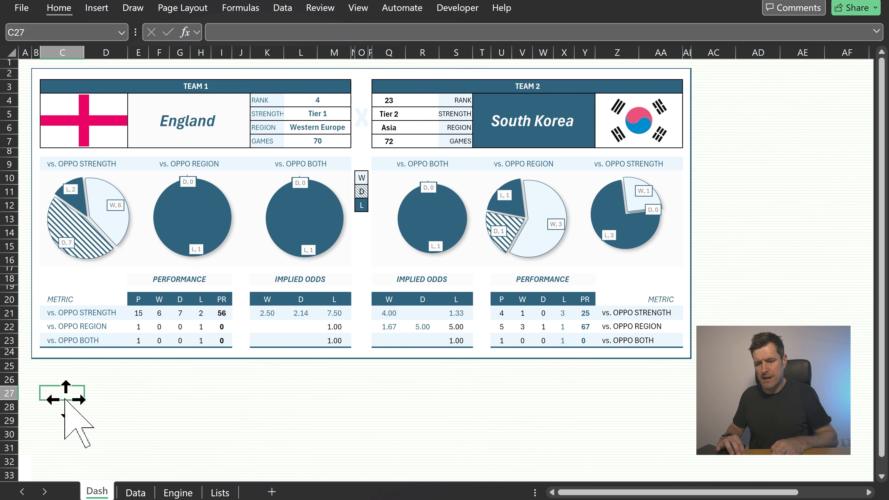
click(206, 120)
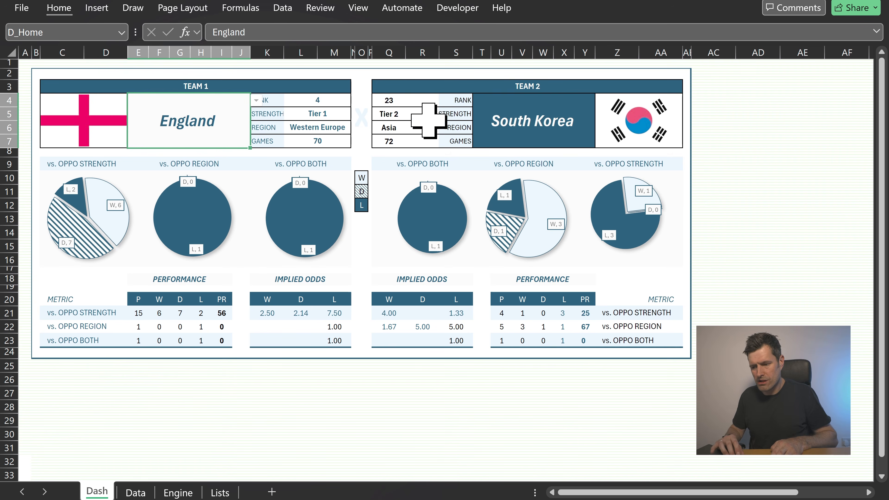
Switch the team 2 dropdown to Mexico
click(518, 115)
click(600, 100)
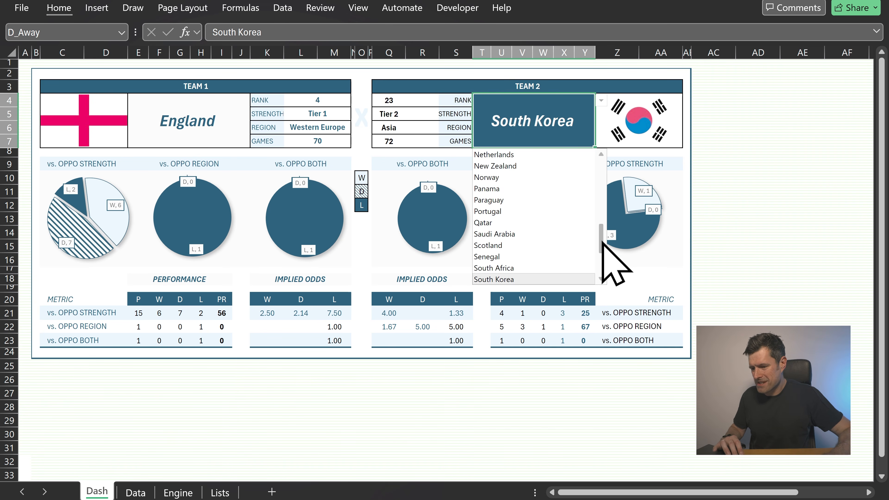
scroll(602, 242, up, 2)
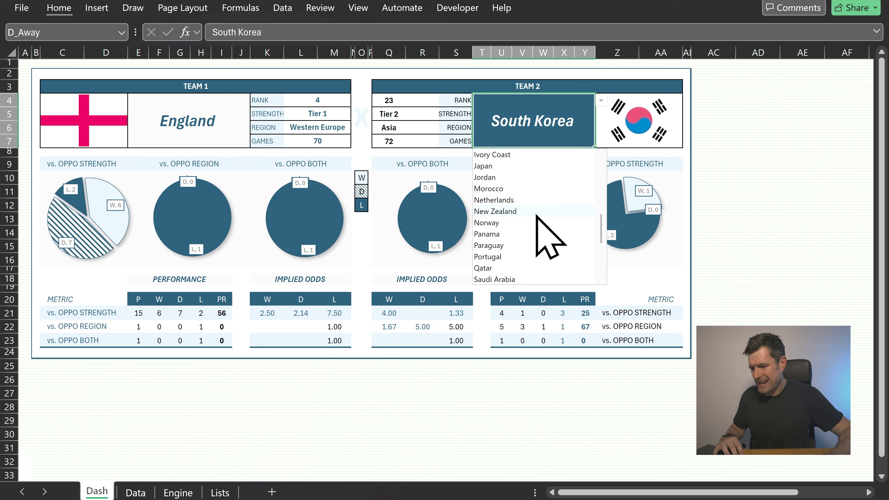
scroll(537, 217, down, 5)
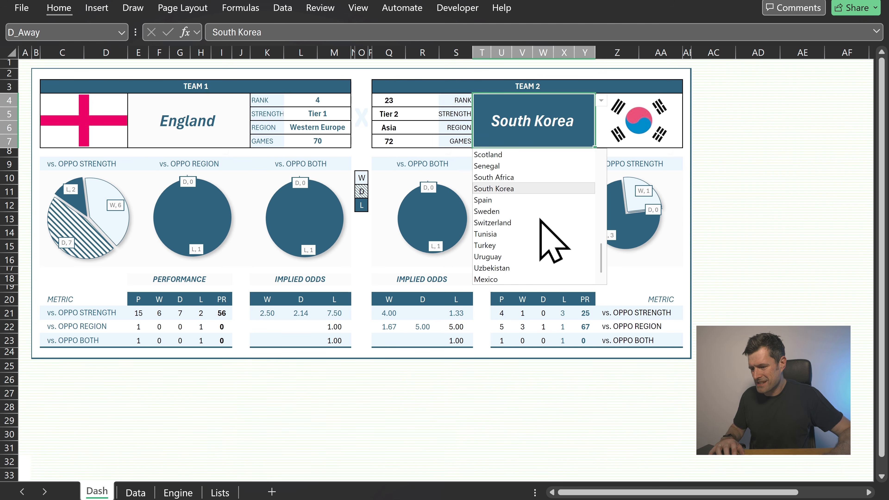
click(501, 278)
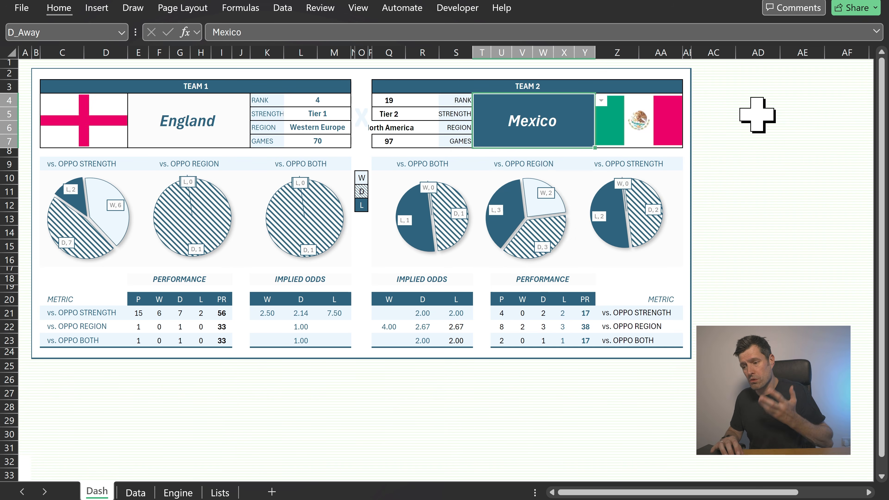
click(756, 116)
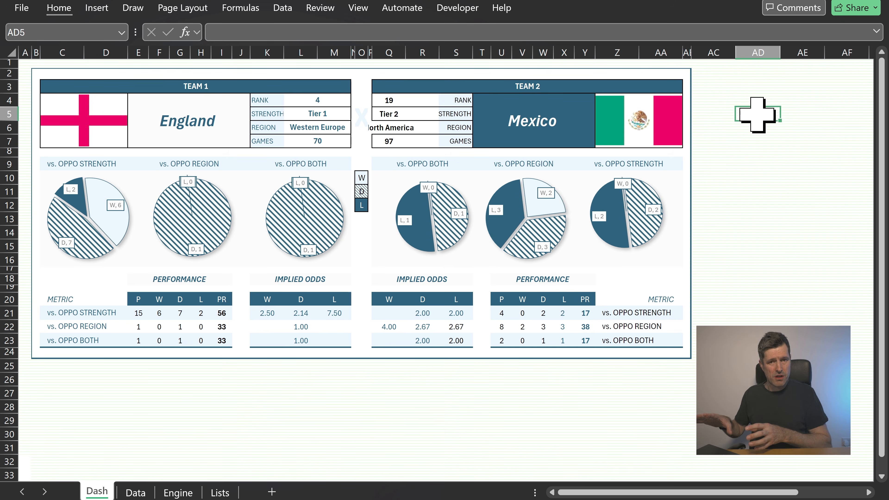